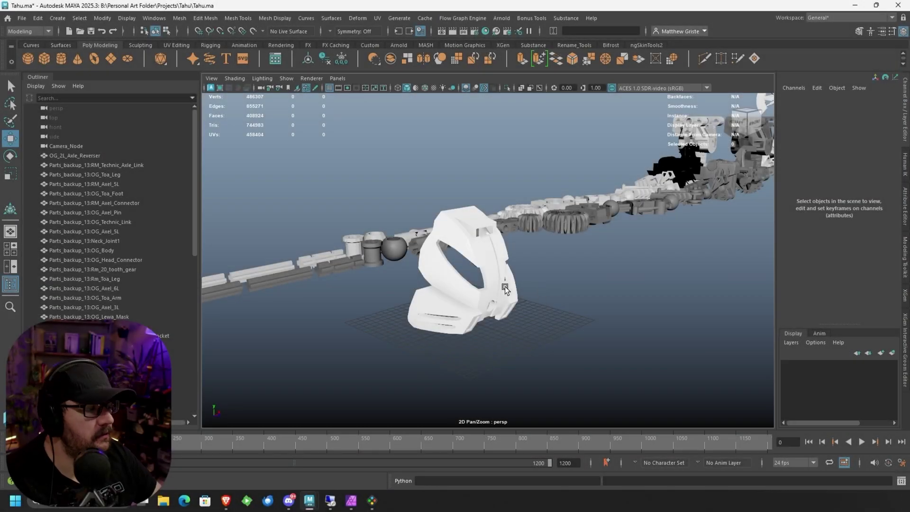
# Step: Examine the mask on the grid and the rows of parts behind it
pyautogui.keyDown('alt'); pyautogui.moveTo(505, 288); pyautogui.dragTo(405, 261); pyautogui.keyUp('alt')
pyautogui.click(466, 289)
pyautogui.keyDown('alt'); pyautogui.moveTo(466, 289); pyautogui.dragTo(415, 356); pyautogui.keyUp('alt')
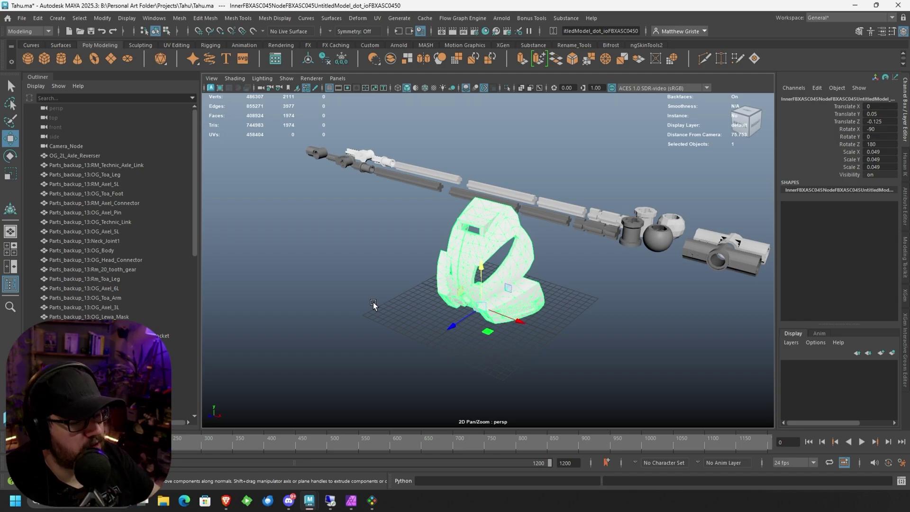
pyautogui.scroll(-5, 395, 264)
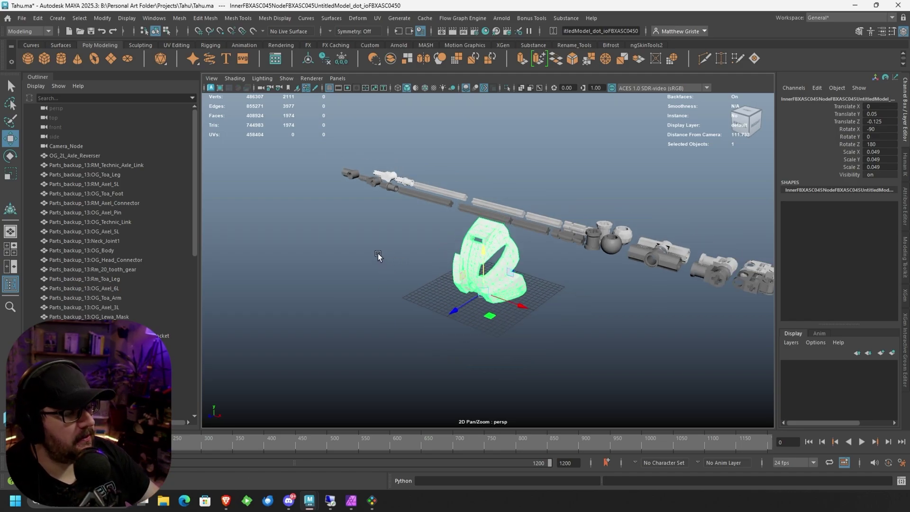
pyautogui.keyDown('alt'); pyautogui.moveTo(377, 256); pyautogui.dragTo(456, 290); pyautogui.keyUp('alt')
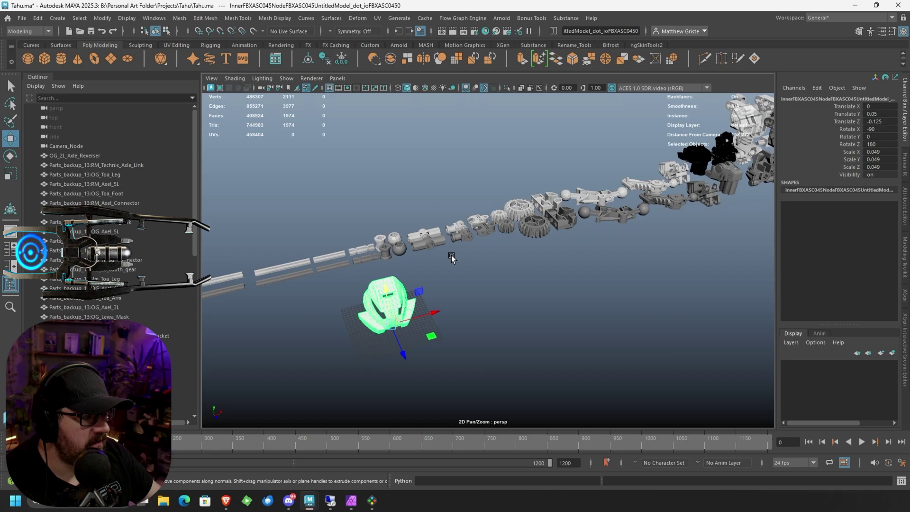
pyautogui.keyDown('alt'); pyautogui.moveTo(453, 258); pyautogui.dragTo(450, 311, button='middle'); pyautogui.keyUp('alt')
# Step: Compare the dark RM_Technic_Link7 part with the light Neck_Joint1 part behind it at close range
pyautogui.scroll(5, 396, 279)
pyautogui.click(328, 301)
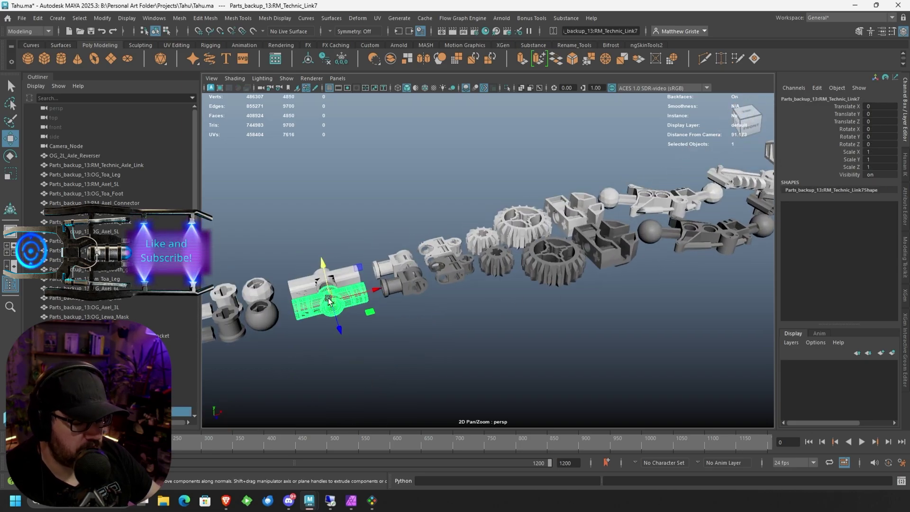
pyautogui.press('f')
pyautogui.click(332, 177)
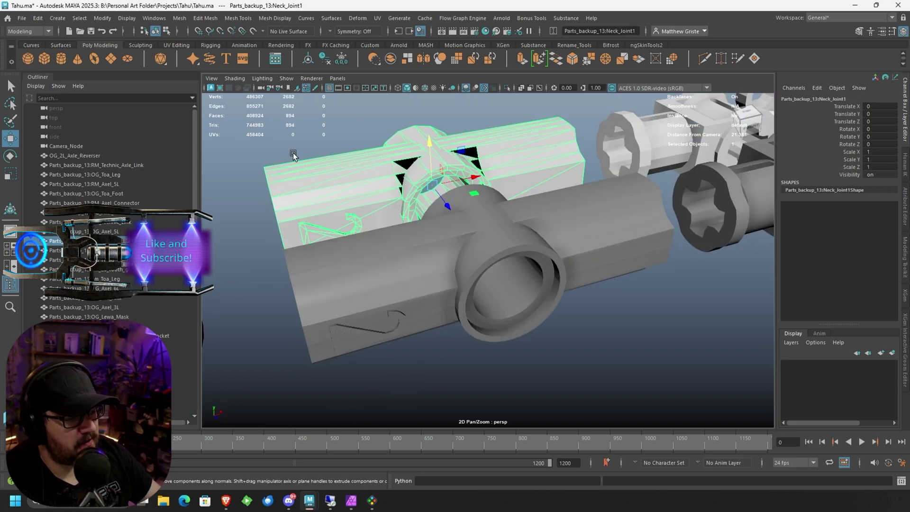
pyautogui.click(403, 268)
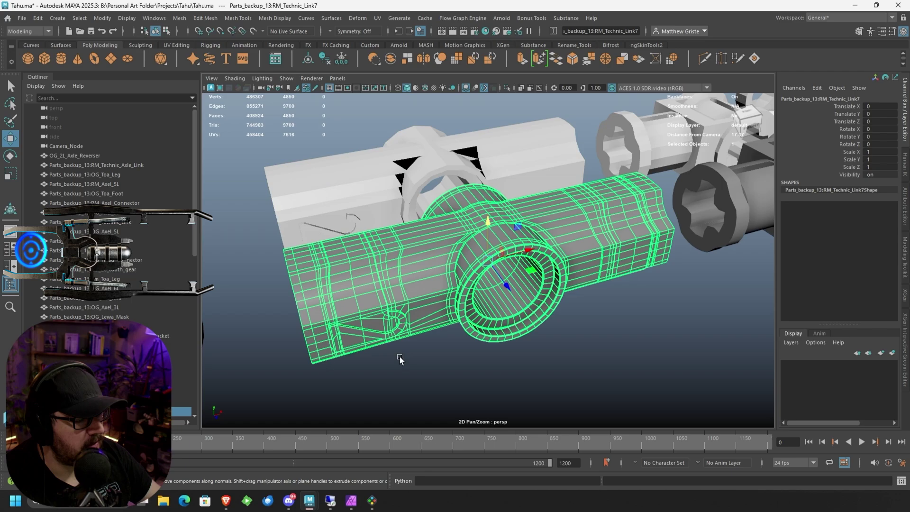
pyautogui.scroll(-5, 474, 366)
pyautogui.click(548, 372)
pyautogui.scroll(-6, 548, 369)
pyautogui.keyDown('alt'); pyautogui.moveTo(549, 360); pyautogui.dragTo(536, 308); pyautogui.keyUp('alt')
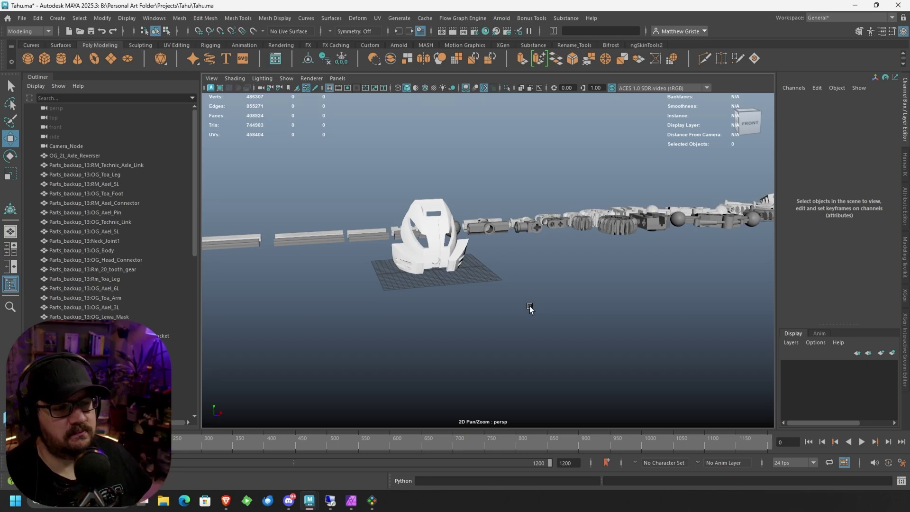
# Step: Put all parts except the mask in a new display layer, hide that layer, and frame the mask
pyautogui.keyDown('alt'); pyautogui.moveTo(530, 308); pyautogui.dragTo(489, 285); pyautogui.keyUp('alt')
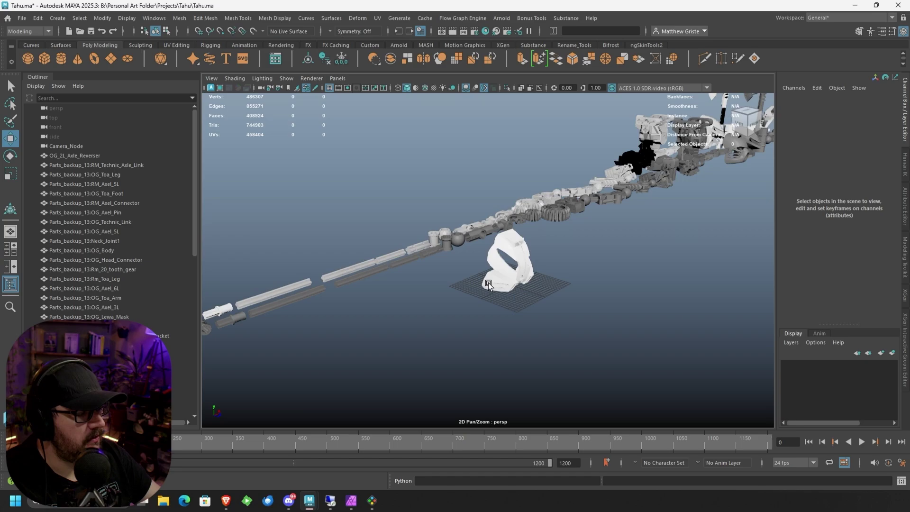
pyautogui.keyDown('alt'); pyautogui.moveTo(540, 272); pyautogui.dragTo(465, 273, button='right'); pyautogui.keyUp('alt')
pyautogui.keyDown('alt'); pyautogui.moveTo(465, 274); pyautogui.dragTo(513, 271); pyautogui.keyUp('alt')
pyautogui.moveTo(415, 159); pyautogui.dragTo(502, 307)
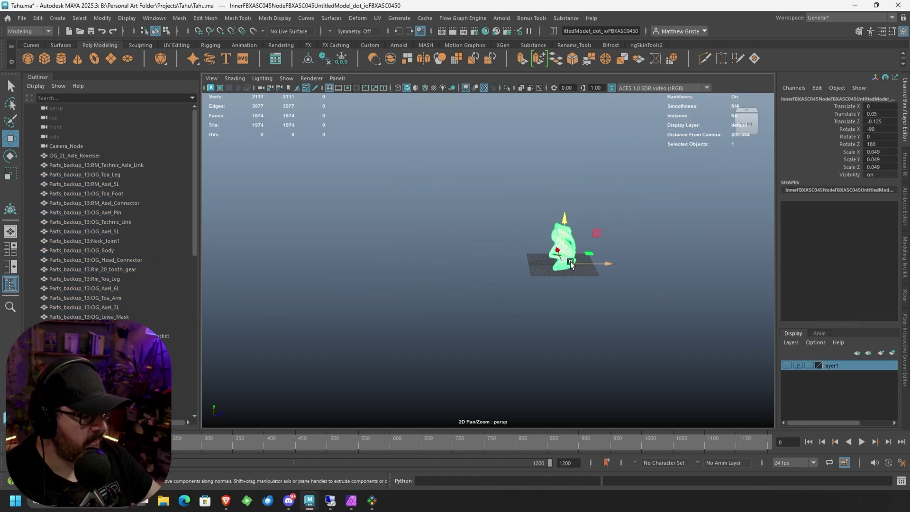
pyautogui.press('f')
pyautogui.moveTo(571, 264)
pyautogui.keyDown('alt'); pyautogui.mouseDown()
pyautogui.moveTo(625, 252)
pyautogui.moveTo(460, 242)
pyautogui.moveTo(565, 250)
pyautogui.mouseUp(); pyautogui.keyUp('alt')
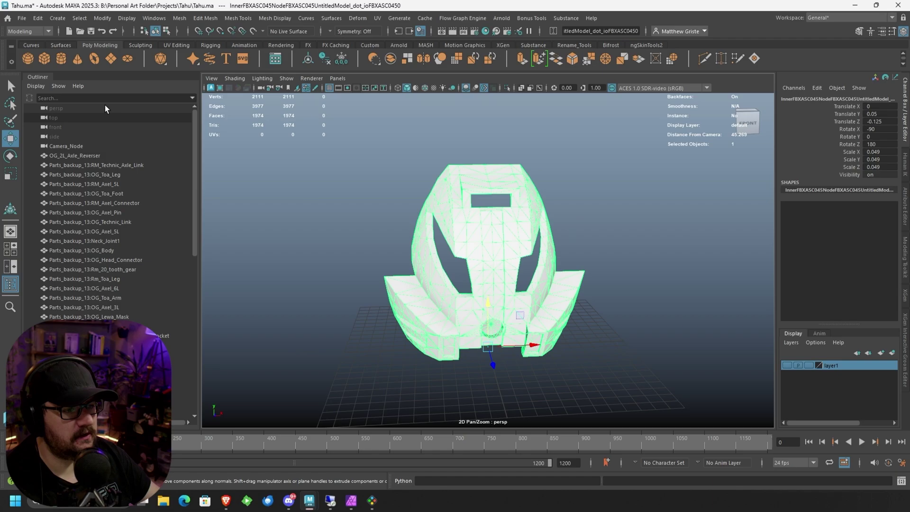
# Step: Inspect the mask from several angles and try the smooth mesh preview on it
pyautogui.keyDown('alt'); pyautogui.moveTo(396, 232); pyautogui.dragTo(388, 213); pyautogui.keyUp('alt')
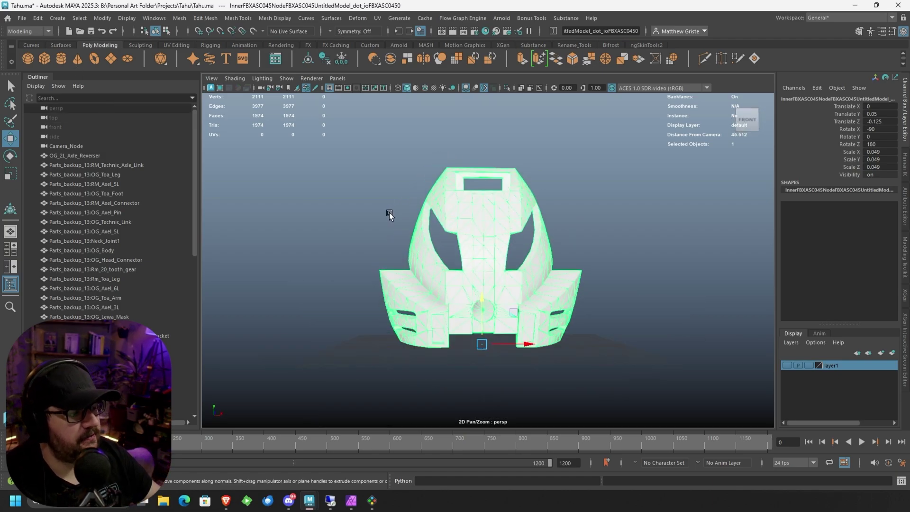
pyautogui.keyDown('alt'); pyautogui.moveTo(416, 224); pyautogui.dragTo(495, 246); pyautogui.keyUp('alt')
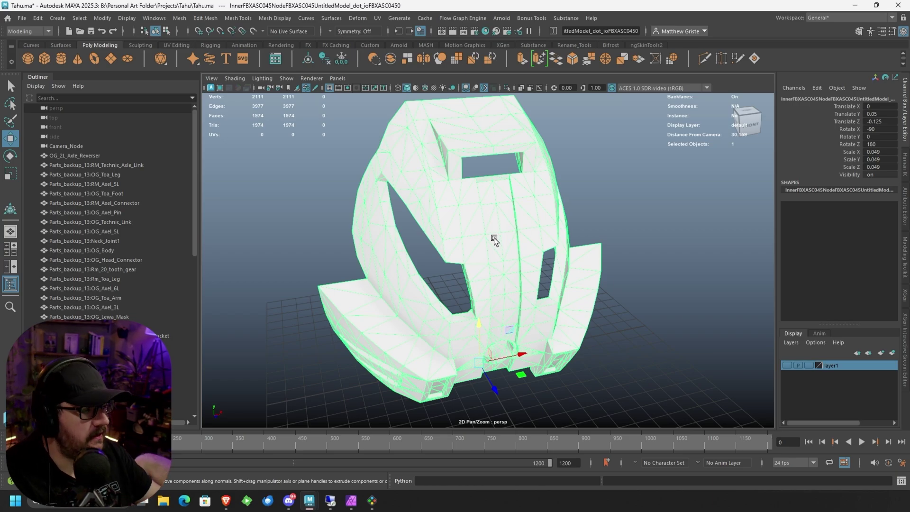
pyautogui.press('3')
pyautogui.click(603, 200)
pyautogui.keyDown('alt'); pyautogui.moveTo(618, 201); pyautogui.dragTo(507, 213); pyautogui.keyUp('alt')
pyautogui.click(501, 216)
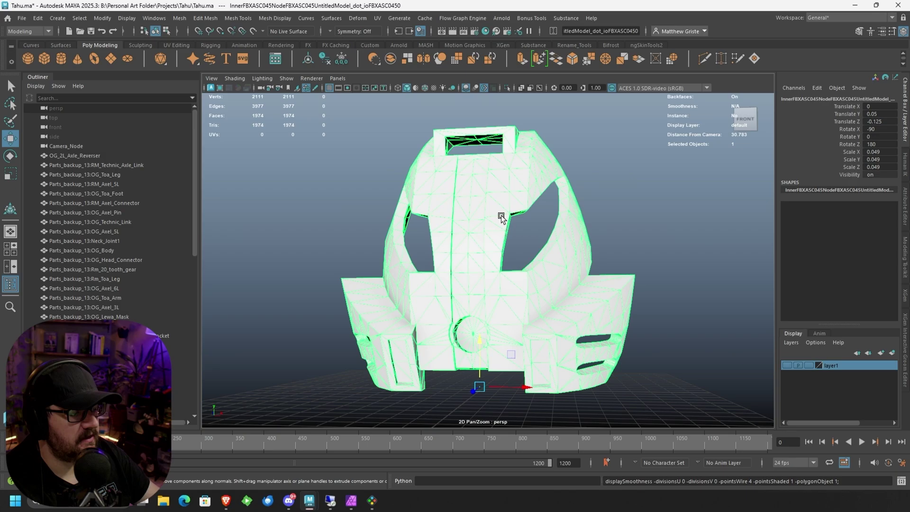
# Step: Examine the mask's triangulated topology around the nose ridge, eye openings, forehead slot and cheeks
pyautogui.scroll(4, 520, 345)
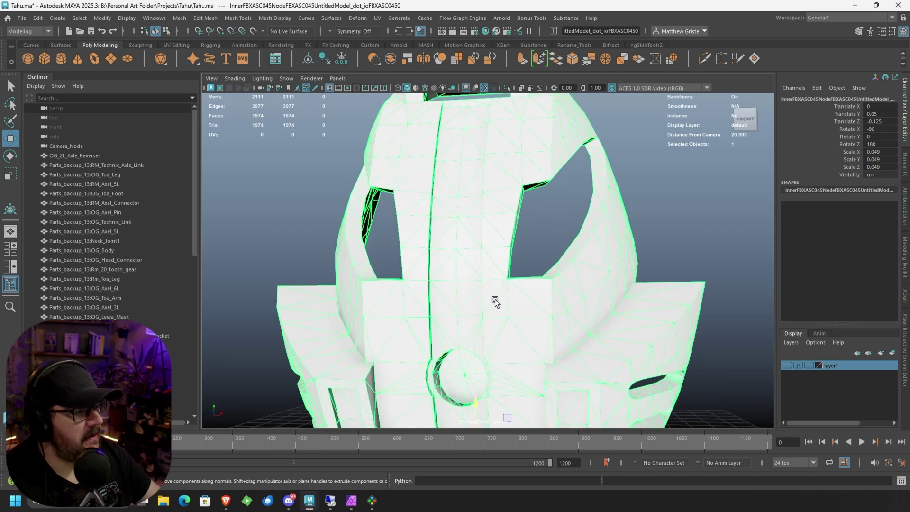
pyautogui.keyDown('alt'); pyautogui.moveTo(424, 276); pyautogui.dragTo(444, 228); pyautogui.keyUp('alt')
pyautogui.scroll(-5, 458, 308)
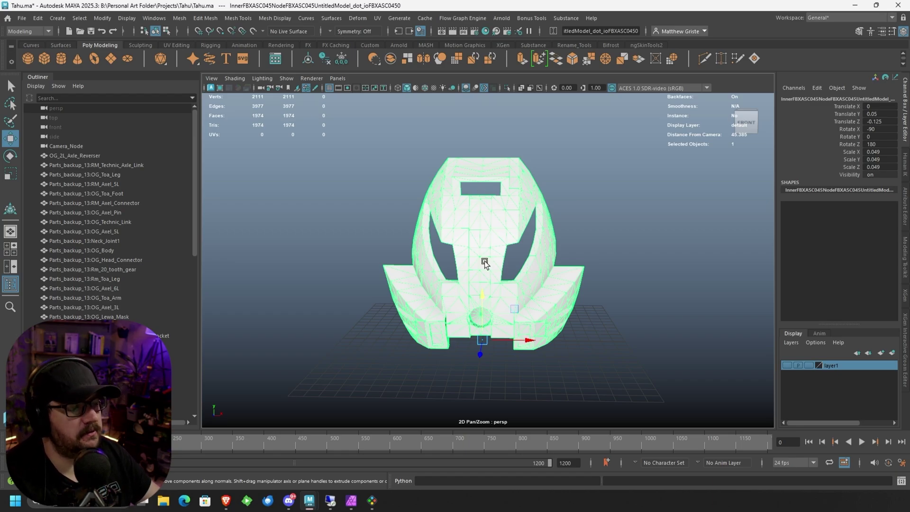
pyautogui.scroll(5, 484, 262)
pyautogui.keyDown('alt'); pyautogui.moveTo(493, 258); pyautogui.dragTo(560, 262); pyautogui.keyUp('alt')
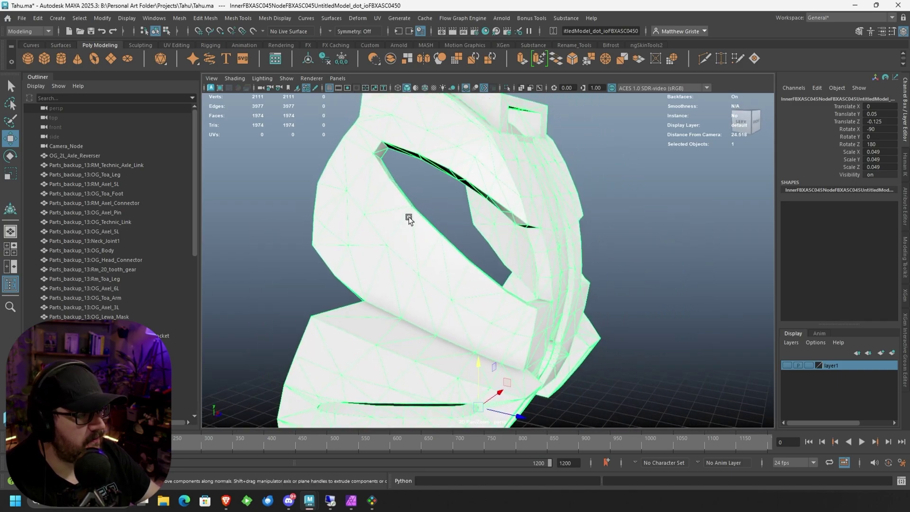
pyautogui.keyDown('alt'); pyautogui.moveTo(409, 220); pyautogui.dragTo(473, 250); pyautogui.keyUp('alt')
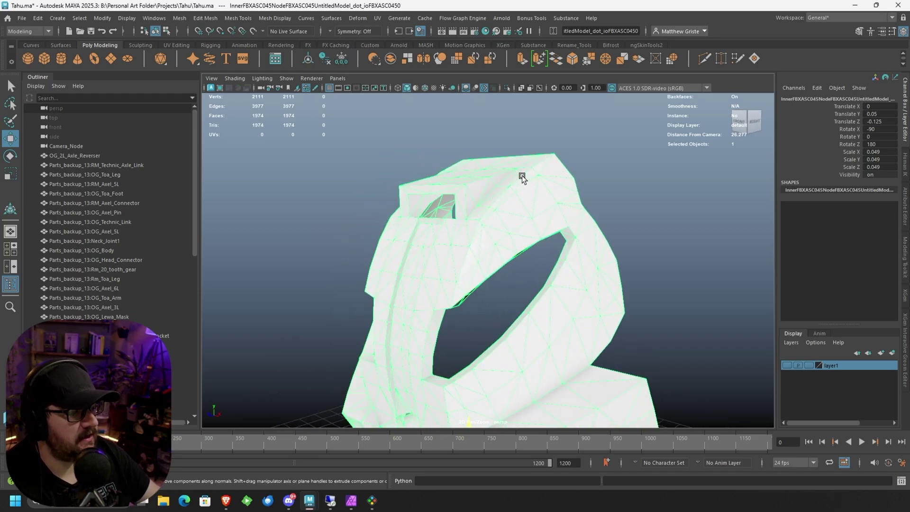
pyautogui.keyDown('alt'); pyautogui.moveTo(421, 280); pyautogui.dragTo(498, 242); pyautogui.keyUp('alt')
pyautogui.scroll(-4, 497, 233)
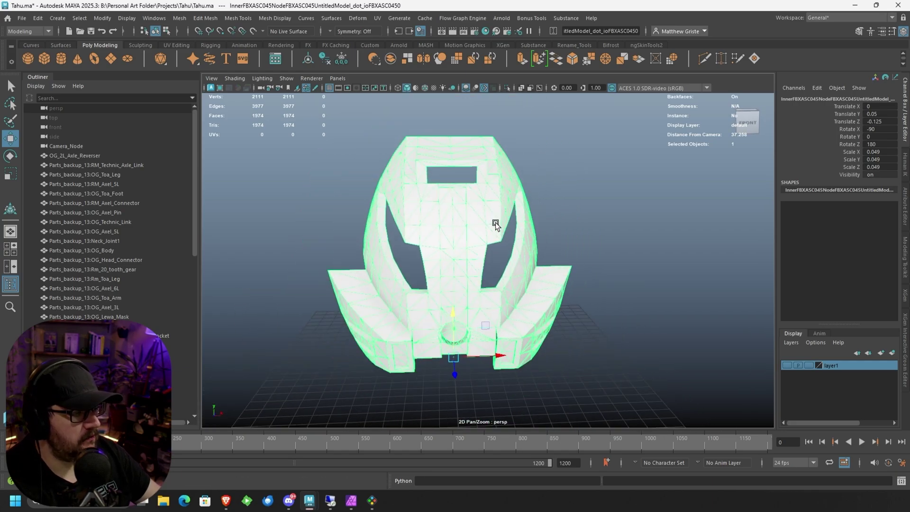
# Step: Assign the existing standardSurface1 material to the mask and check its wireframe against the new shading
pyautogui.rightClick(457, 219)
pyautogui.moveTo(411, 482)
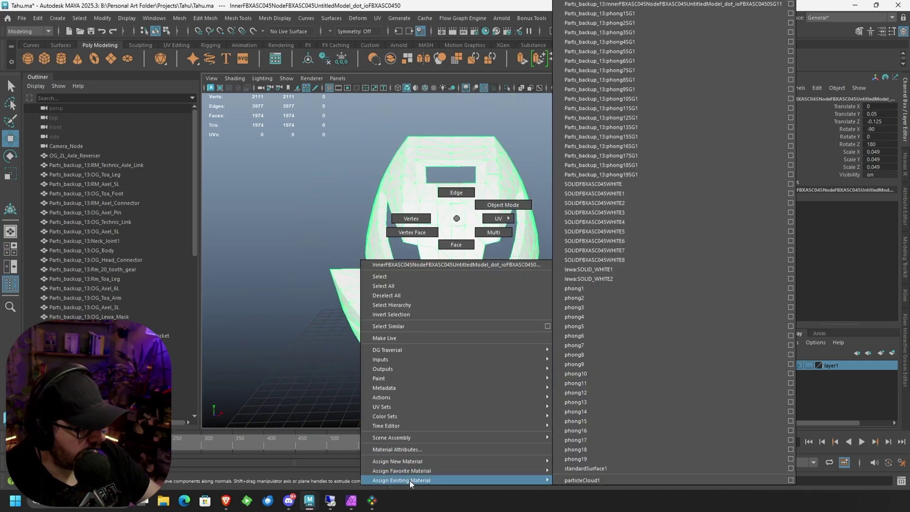
pyautogui.click(600, 469)
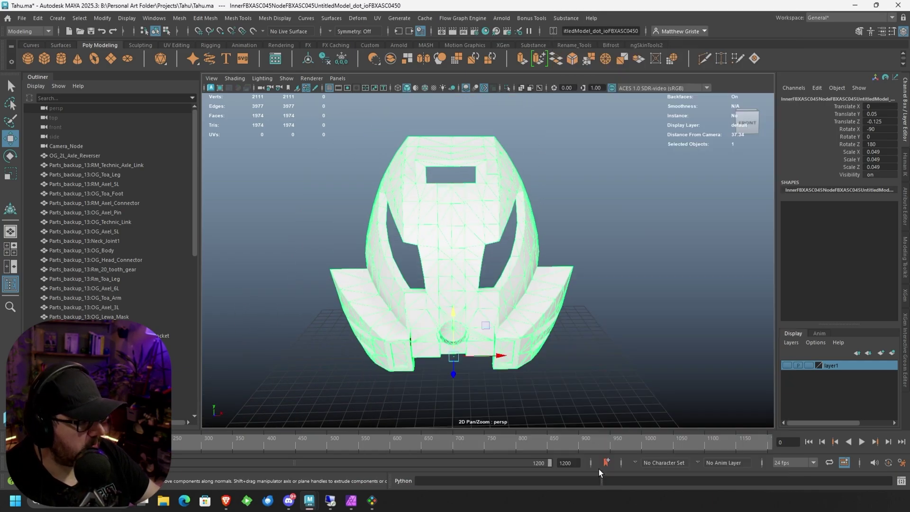
pyautogui.click(584, 350)
pyautogui.scroll(4, 584, 350)
pyautogui.keyDown('alt'); pyautogui.moveTo(584, 352); pyautogui.dragTo(521, 334); pyautogui.keyUp('alt')
pyautogui.keyDown('alt'); pyautogui.moveTo(497, 267); pyautogui.dragTo(464, 290); pyautogui.keyUp('alt')
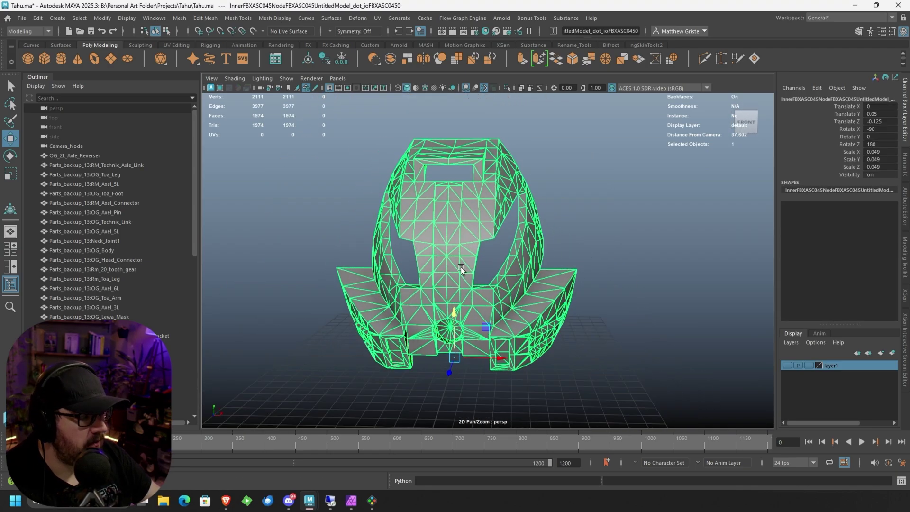
pyautogui.scroll(3, 458, 291)
pyautogui.scroll(-3, 455, 292)
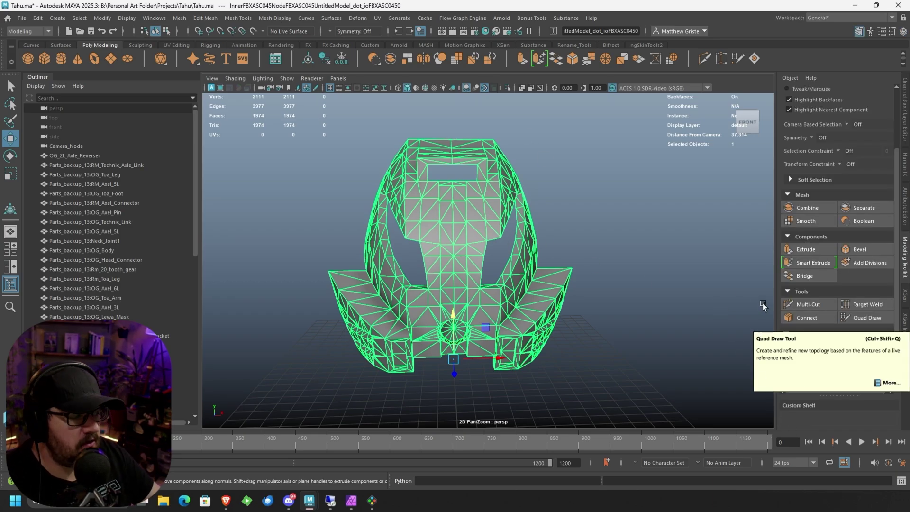
pyautogui.click(865, 304)
pyautogui.moveTo(531, 279)
pyautogui.keyDown('alt'); pyautogui.mouseDown()
pyautogui.moveTo(539, 277)
pyautogui.moveTo(493, 283)
pyautogui.moveTo(562, 287)
pyautogui.mouseUp(); pyautogui.keyUp('alt')
pyautogui.scroll(2, 516, 286)
pyautogui.click(858, 321)
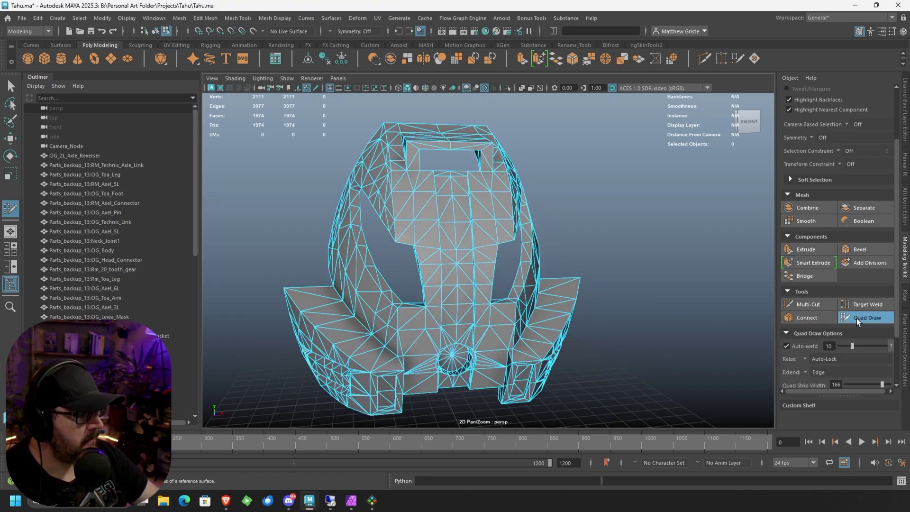
pyautogui.keyDown('alt'); pyautogui.moveTo(446, 237); pyautogui.dragTo(442, 218); pyautogui.keyUp('alt')
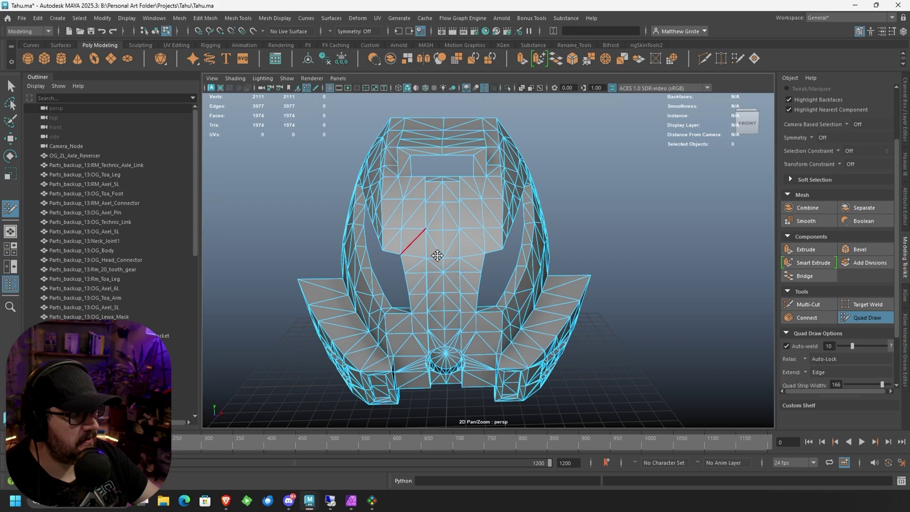
pyautogui.keyDown('alt'); pyautogui.moveTo(739, 313); pyautogui.dragTo(644, 285); pyautogui.keyUp('alt')
pyautogui.moveTo(470, 218); pyautogui.dragTo(504, 210, button='right')
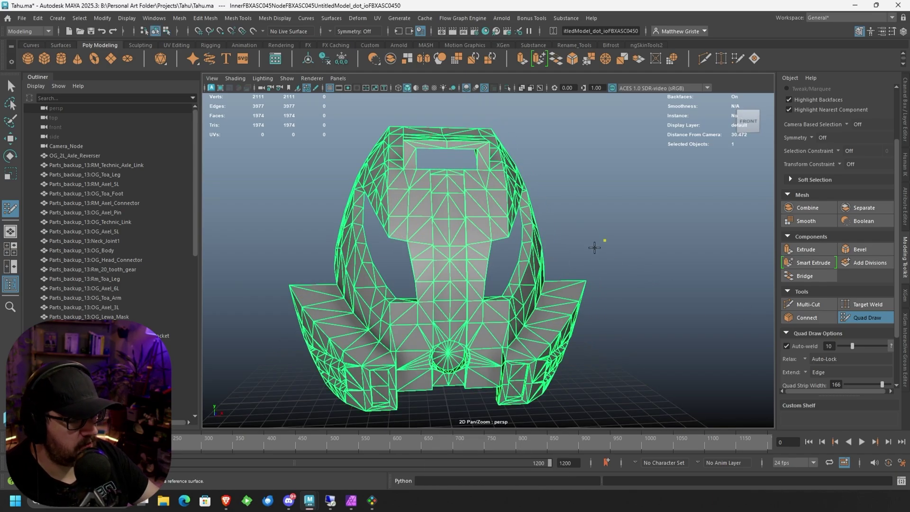
pyautogui.press('q')
pyautogui.keyDown('alt'); pyautogui.moveTo(621, 209); pyautogui.dragTo(596, 219); pyautogui.keyUp('alt')
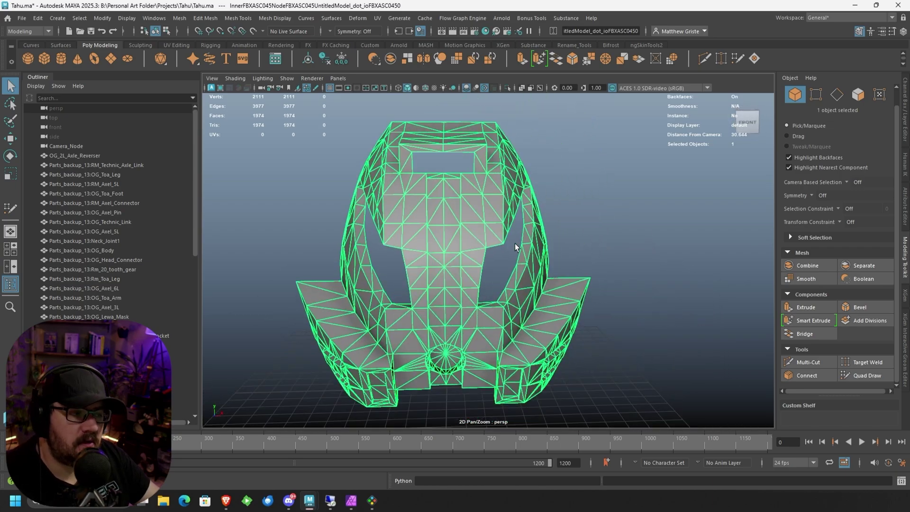
# Step: Try making the mask a live surface and undo it
pyautogui.keyDown('alt'); pyautogui.moveTo(515, 247); pyautogui.dragTo(545, 256); pyautogui.keyUp('alt')
pyautogui.keyDown('alt'); pyautogui.moveTo(544, 256); pyautogui.dragTo(506, 254, button='right'); pyautogui.keyUp('alt')
pyautogui.keyDown('alt'); pyautogui.moveTo(506, 254); pyautogui.dragTo(473, 233); pyautogui.keyUp('alt')
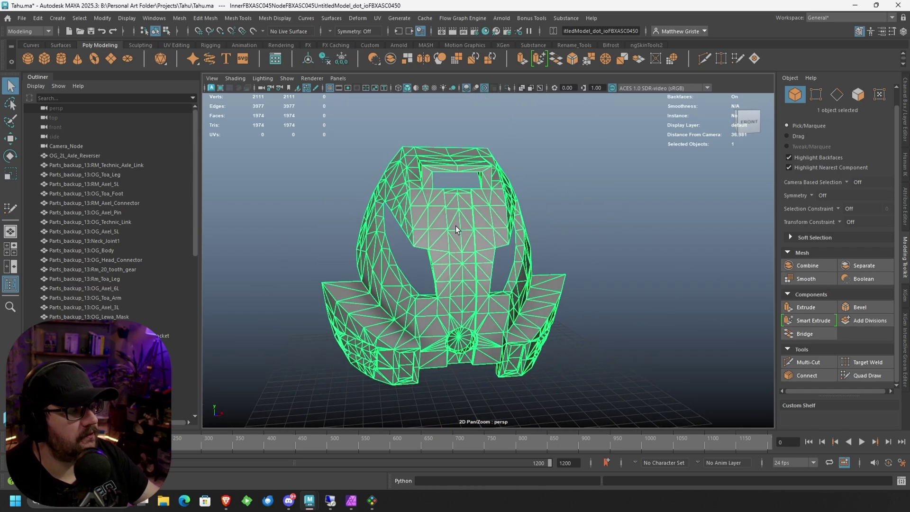
pyautogui.moveTo(451, 231); pyautogui.dragTo(390, 340, button='right')
pyautogui.keyDown('alt'); pyautogui.moveTo(530, 279); pyautogui.dragTo(589, 277); pyautogui.keyUp('alt')
pyautogui.hotkey('ctrl', 'z')
# Step: Select the mask mesh and make it the live surface for retopology
pyautogui.click(490, 246)
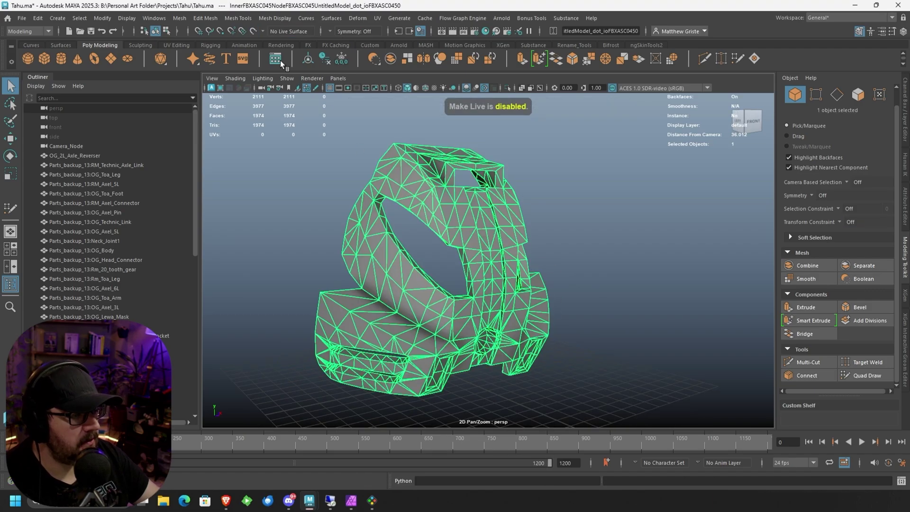
pyautogui.click(251, 29)
pyautogui.keyDown('alt'); pyautogui.moveTo(469, 142); pyautogui.dragTo(479, 179); pyautogui.keyUp('alt')
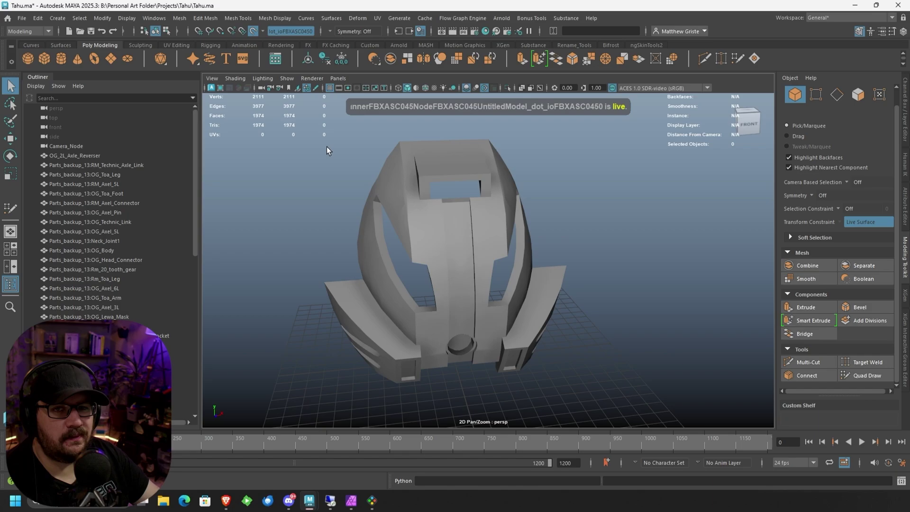
pyautogui.scroll(5, 472, 241)
pyautogui.keyDown('alt'); pyautogui.moveTo(521, 223); pyautogui.dragTo(548, 214); pyautogui.keyUp('alt')
pyautogui.scroll(-5, 549, 215)
pyautogui.keyDown('alt'); pyautogui.moveTo(473, 160); pyautogui.dragTo(463, 179); pyautogui.keyUp('alt')
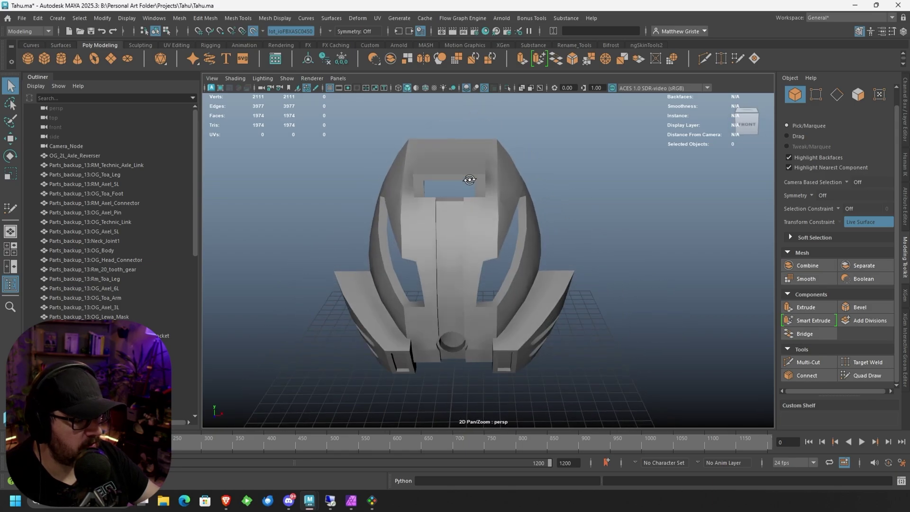
# Step: Set modeling symmetry to World X and activate the Quad Draw tool
pyautogui.scroll(2, 463, 179)
pyautogui.click(355, 31)
pyautogui.click(357, 78)
pyautogui.keyDown('alt'); pyautogui.moveTo(522, 156); pyautogui.dragTo(771, 257); pyautogui.keyUp('alt')
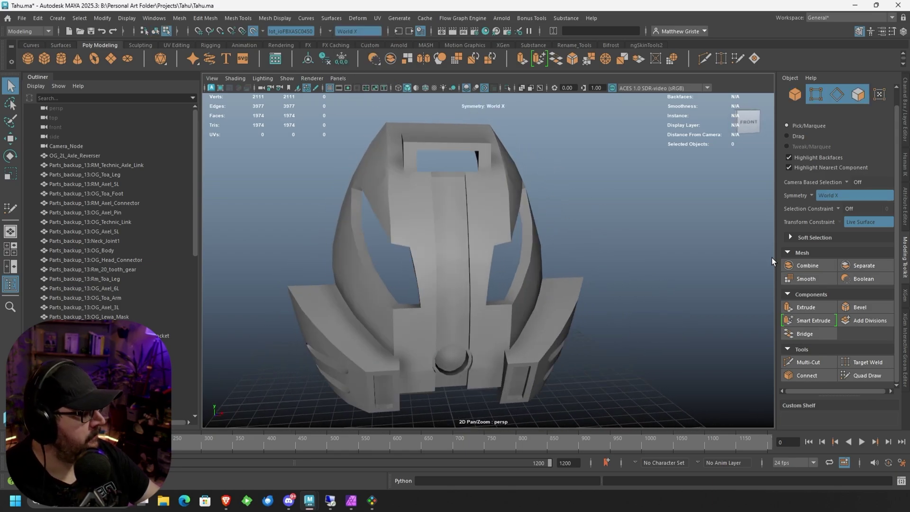
pyautogui.click(855, 377)
pyautogui.keyDown('alt'); pyautogui.moveTo(668, 311); pyautogui.dragTo(600, 289); pyautogui.keyUp('alt')
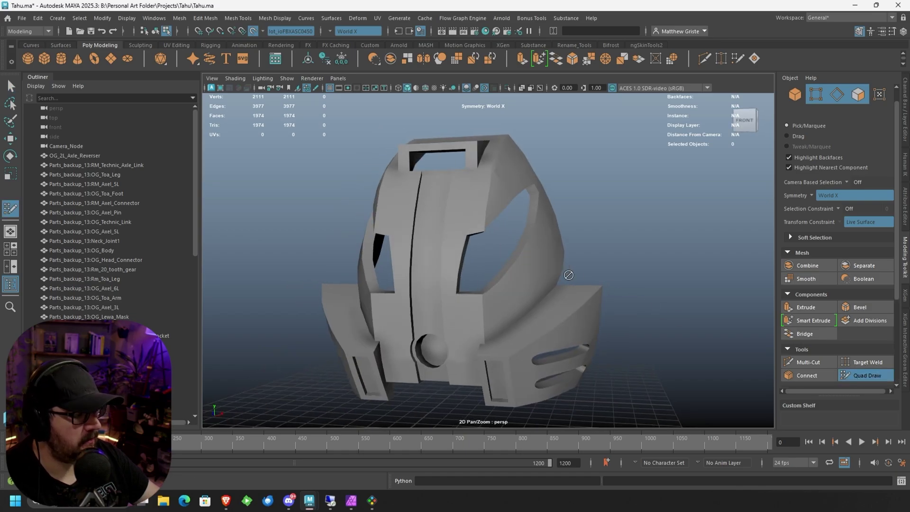
pyautogui.keyDown('alt'); pyautogui.moveTo(569, 275); pyautogui.dragTo(545, 303); pyautogui.keyUp('alt')
pyautogui.scroll(3, 482, 272)
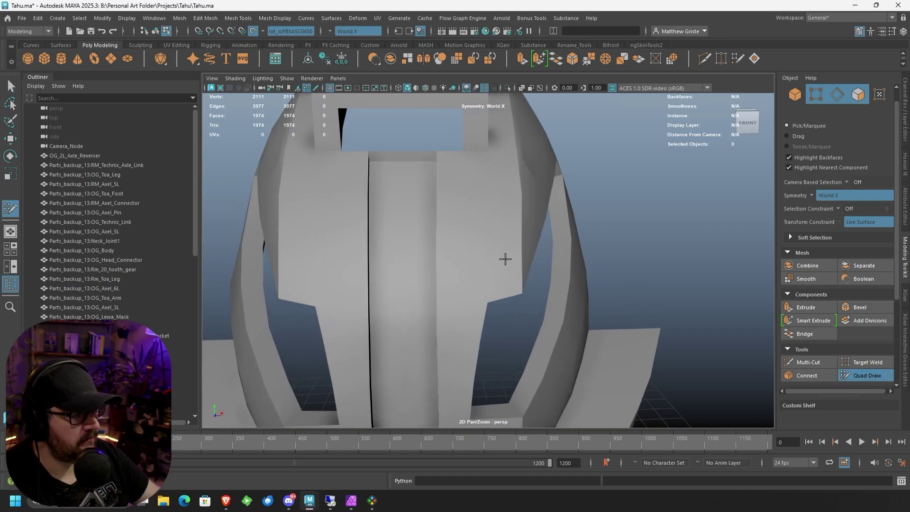
pyautogui.keyDown('alt'); pyautogui.moveTo(505, 259); pyautogui.dragTo(514, 252, button='middle'); pyautogui.keyUp('alt')
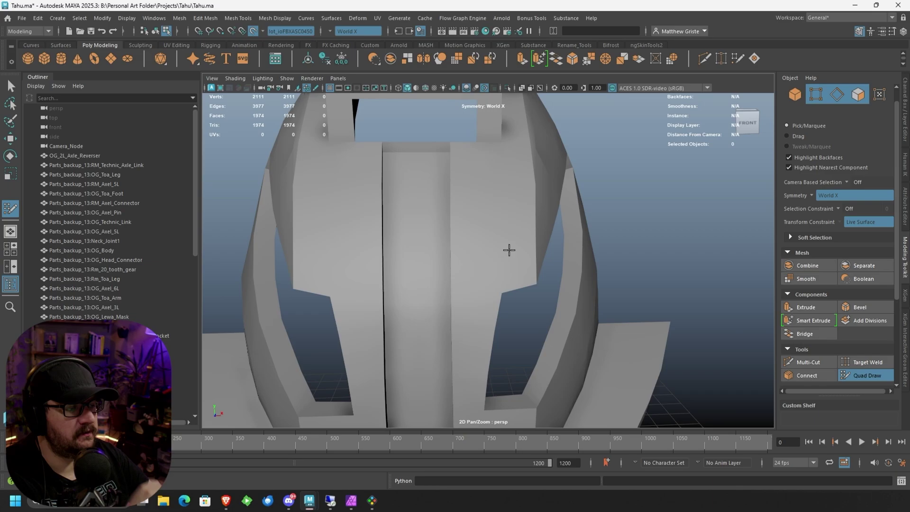
pyautogui.scroll(-5, 508, 246)
pyautogui.scroll(7, 498, 268)
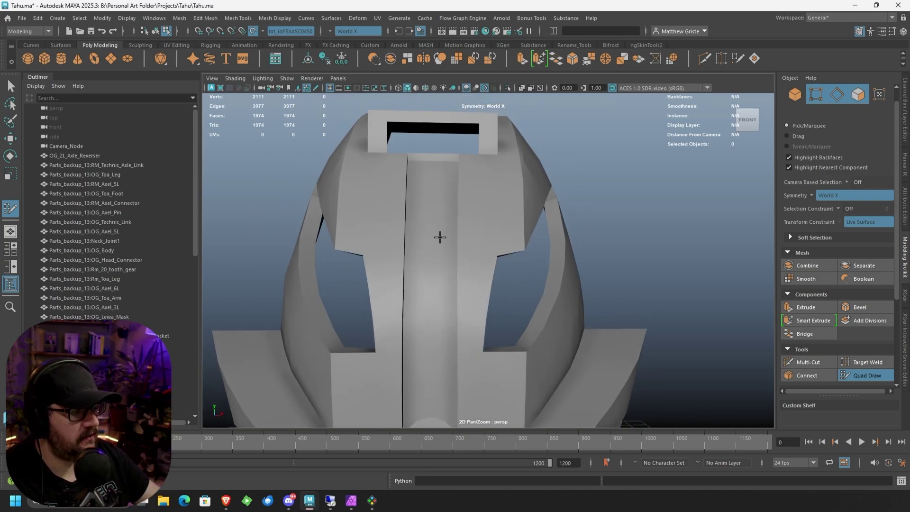
# Step: Place a three-by-two grid of Quad Draw dots at the upper end of the mask's central groove and fill two mirrored quads
pyautogui.keyDown('alt'); pyautogui.moveTo(439, 237); pyautogui.dragTo(489, 325); pyautogui.keyUp('alt')
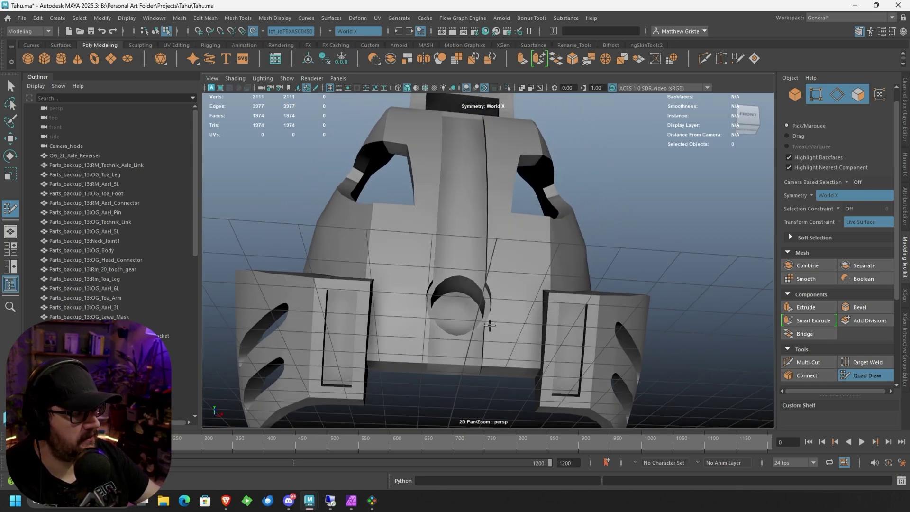
pyautogui.keyDown('alt'); pyautogui.moveTo(453, 165); pyautogui.dragTo(483, 209); pyautogui.keyUp('alt')
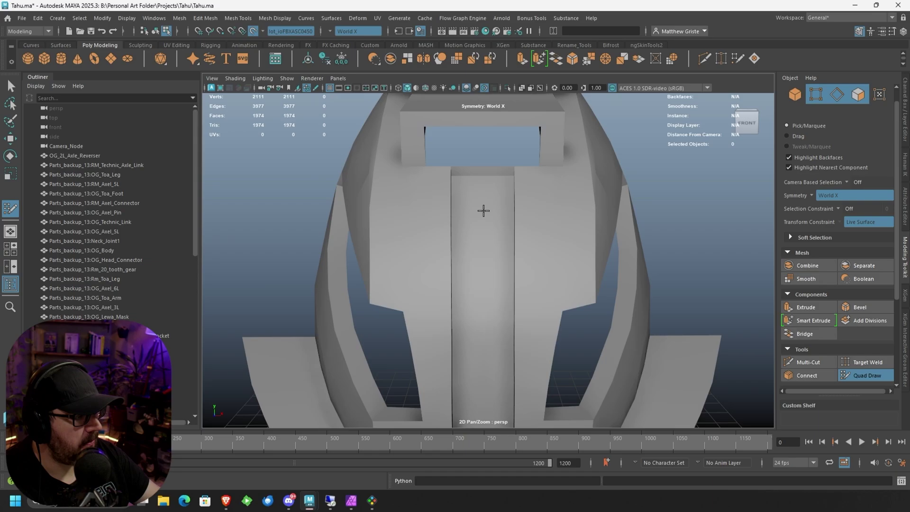
pyautogui.scroll(5, 498, 169)
pyautogui.keyDown('alt'); pyautogui.moveTo(497, 169); pyautogui.dragTo(492, 251); pyautogui.keyUp('alt')
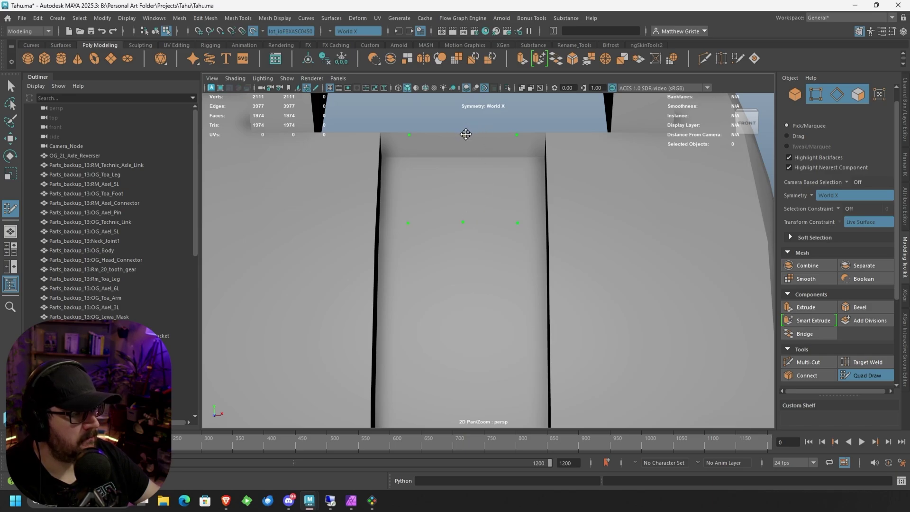
pyautogui.moveTo(535, 291)
pyautogui.keyDown('alt'); pyautogui.mouseDown()
pyautogui.moveTo(497, 293)
pyautogui.moveTo(533, 293)
pyautogui.mouseUp(); pyautogui.keyUp('alt')
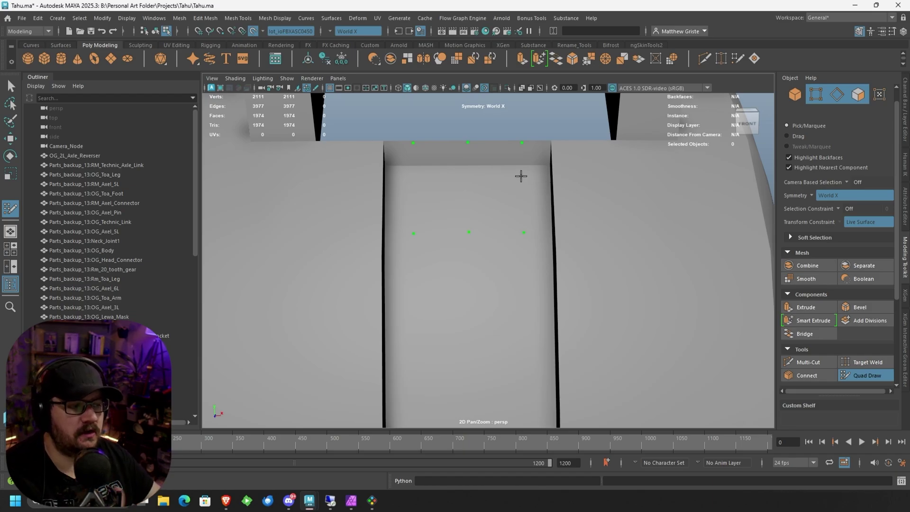
pyautogui.keyDown('alt'); pyautogui.moveTo(520, 176); pyautogui.dragTo(499, 236); pyautogui.keyUp('alt')
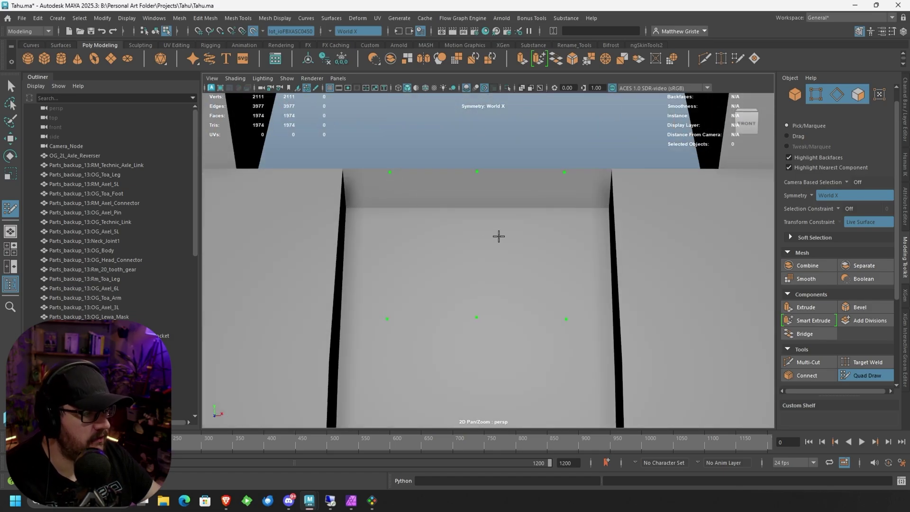
pyautogui.keyDown('shift'); pyautogui.click(509, 239); pyautogui.keyUp('shift')
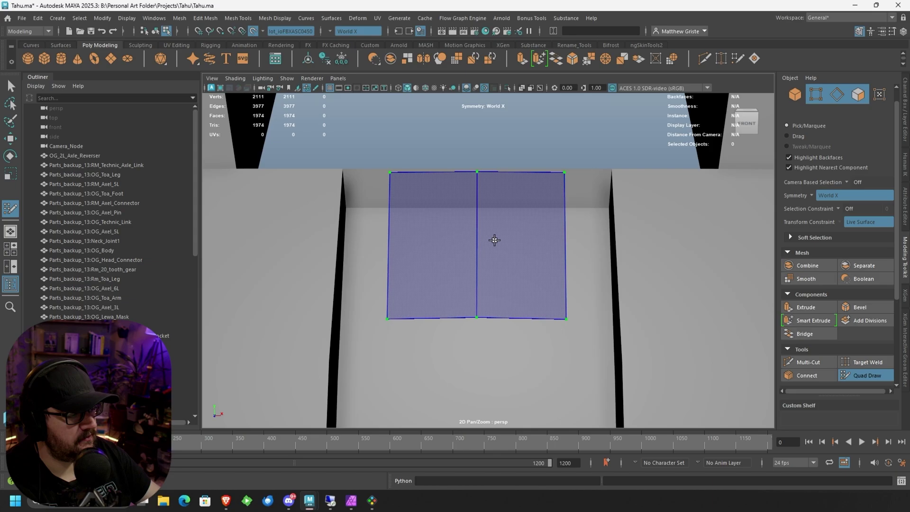
pyautogui.keyDown('shift'); pyautogui.click(495, 240); pyautogui.keyUp('shift')
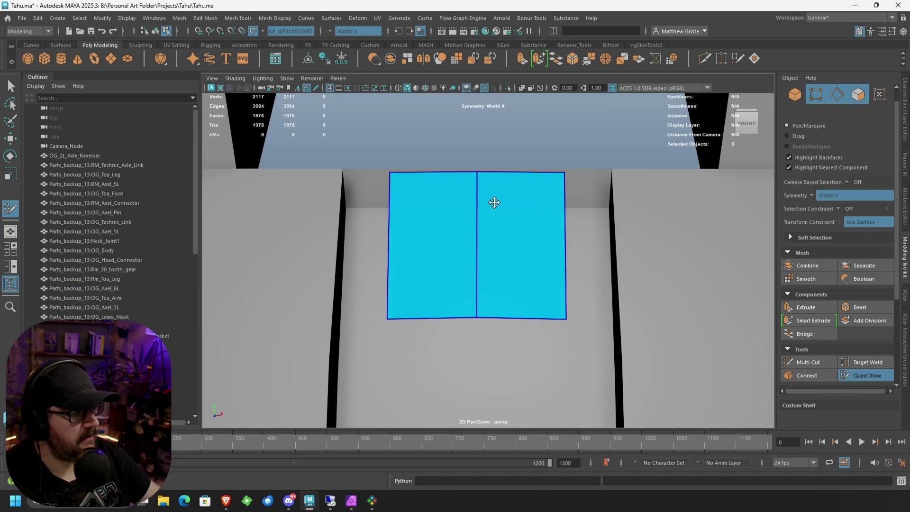
# Step: Move the upper vertices of the two quads down onto the crease where the groove floor meets its end wall
pyautogui.moveTo(494, 202)
pyautogui.keyDown('alt'); pyautogui.mouseDown()
pyautogui.moveTo(548, 215)
pyautogui.moveTo(498, 211)
pyautogui.moveTo(484, 226)
pyautogui.mouseUp(); pyautogui.keyUp('alt')
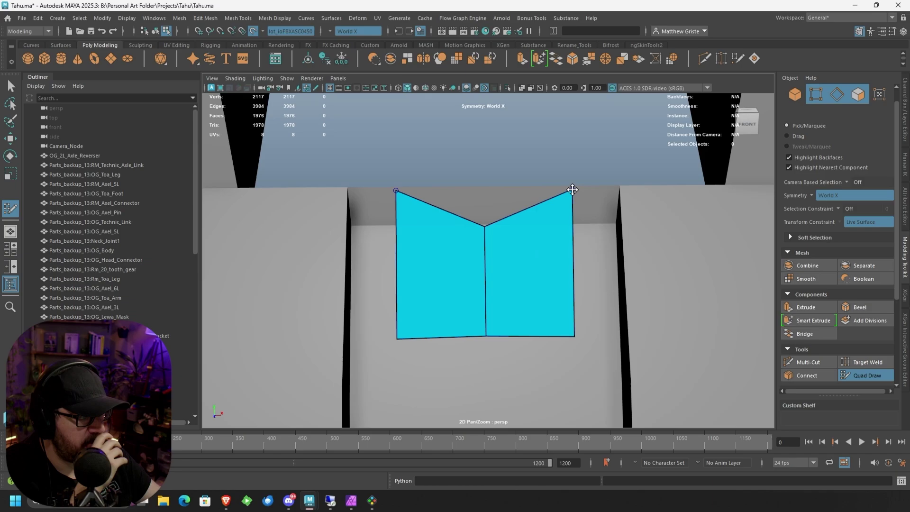
pyautogui.moveTo(572, 189); pyautogui.dragTo(574, 225)
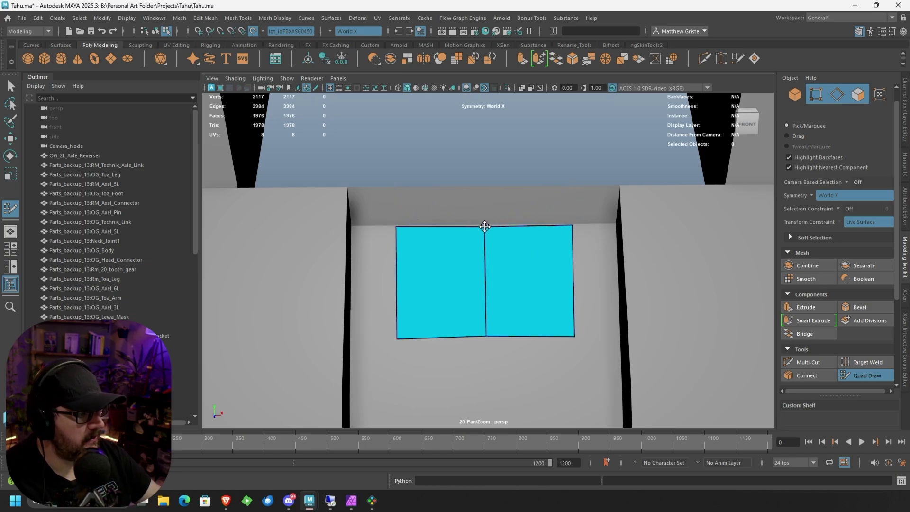
pyautogui.moveTo(485, 226); pyautogui.dragTo(485, 225)
# Step: Place dots along the groove's upper rim and fill two mirrored quads on the end wall above the existing patch
pyautogui.keyDown('alt'); pyautogui.moveTo(489, 220); pyautogui.dragTo(374, 220, button='right'); pyautogui.keyUp('alt')
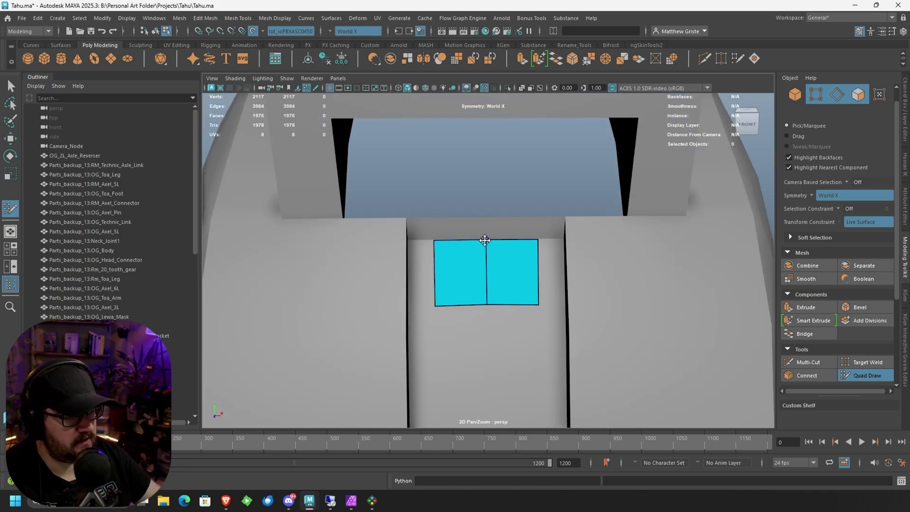
pyautogui.keyDown('alt'); pyautogui.moveTo(483, 239); pyautogui.dragTo(518, 257); pyautogui.keyUp('alt')
pyautogui.keyDown('alt'); pyautogui.moveTo(380, 232); pyautogui.dragTo(475, 229, button='right'); pyautogui.keyUp('alt')
pyautogui.keyDown('alt'); pyautogui.moveTo(447, 177); pyautogui.dragTo(462, 217, button='middle'); pyautogui.keyUp('alt')
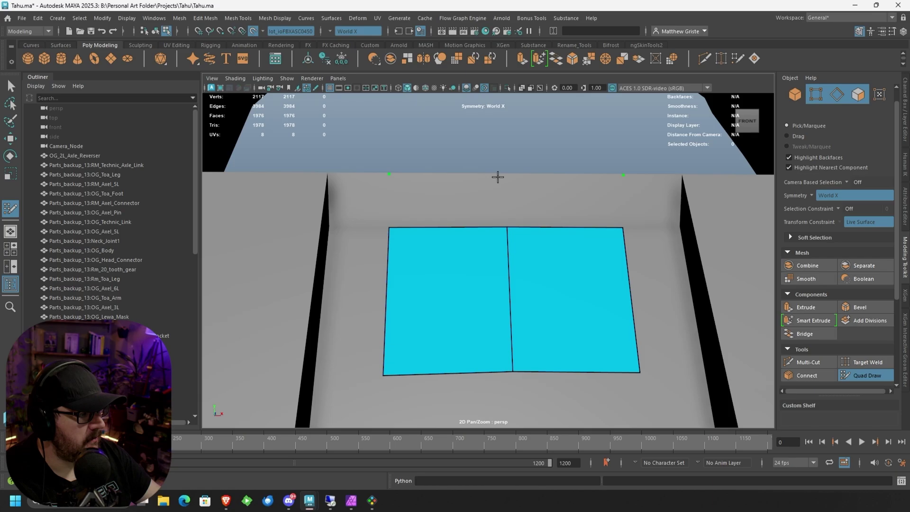
pyautogui.keyDown('shift'); pyautogui.click(463, 203); pyautogui.keyUp('shift')
pyautogui.moveTo(463, 202)
pyautogui.keyDown('alt'); pyautogui.mouseDown()
pyautogui.moveTo(525, 252)
pyautogui.moveTo(409, 311)
pyautogui.mouseUp(); pyautogui.keyUp('alt')
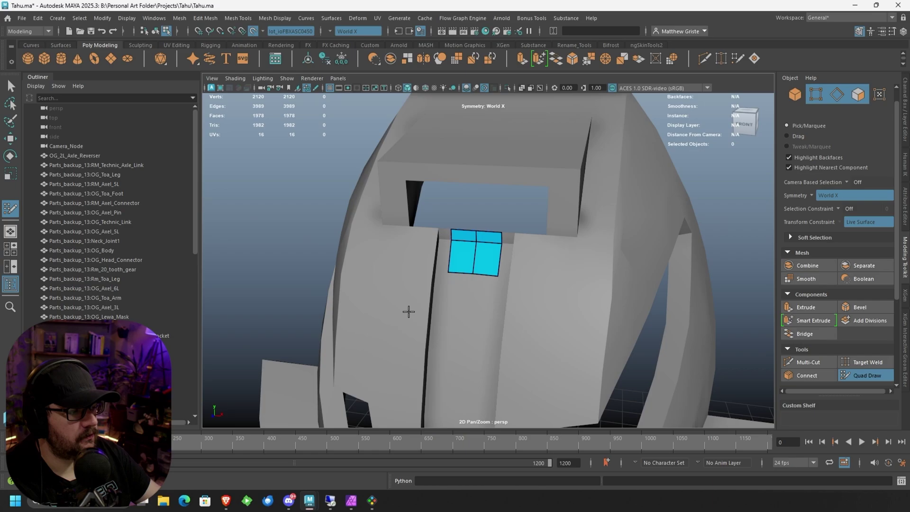
# Step: Add dots along the groove's side edge and fill the mirrored outer quads beside the floor and end-wall quads
pyautogui.moveTo(494, 286)
pyautogui.keyDown('alt'); pyautogui.mouseDown()
pyautogui.moveTo(545, 289)
pyautogui.moveTo(495, 266)
pyautogui.mouseUp(); pyautogui.keyUp('alt')
pyautogui.scroll(4, 544, 289)
pyautogui.scroll(5, 496, 266)
pyautogui.keyDown('alt'); pyautogui.moveTo(495, 266); pyautogui.dragTo(479, 308, button='middle'); pyautogui.keyUp('alt')
pyautogui.scroll(5, 522, 260)
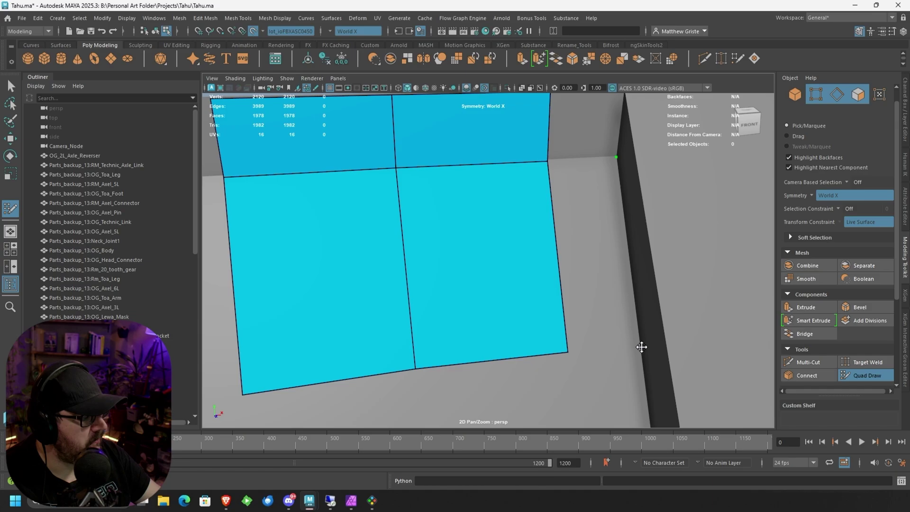
pyautogui.keyDown('shift'); pyautogui.click(613, 299); pyautogui.keyUp('shift')
pyautogui.keyDown('alt'); pyautogui.moveTo(593, 222); pyautogui.dragTo(574, 314, button='middle'); pyautogui.keyUp('alt')
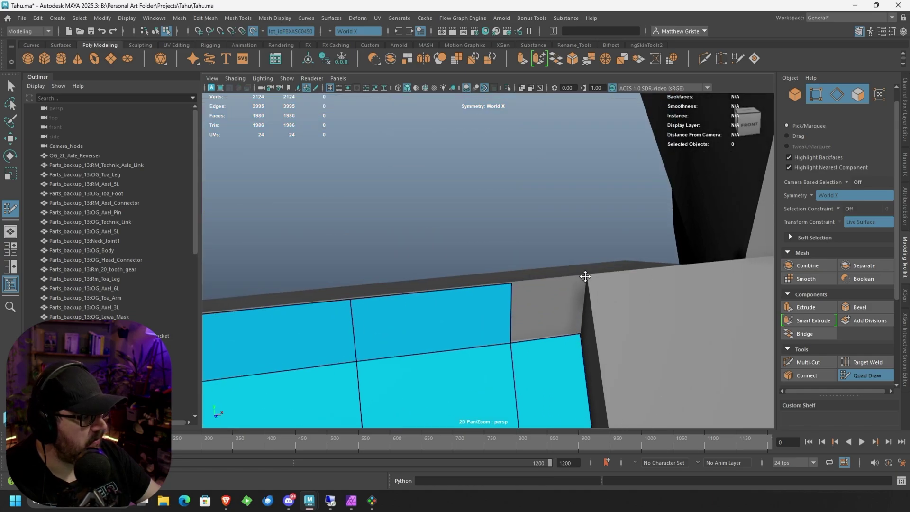
pyautogui.keyDown('shift'); pyautogui.click(555, 307); pyautogui.keyUp('shift')
pyautogui.moveTo(555, 307)
pyautogui.keyDown('alt'); pyautogui.mouseDown()
pyautogui.moveTo(550, 325)
pyautogui.moveTo(522, 322)
pyautogui.mouseUp(); pyautogui.keyUp('alt')
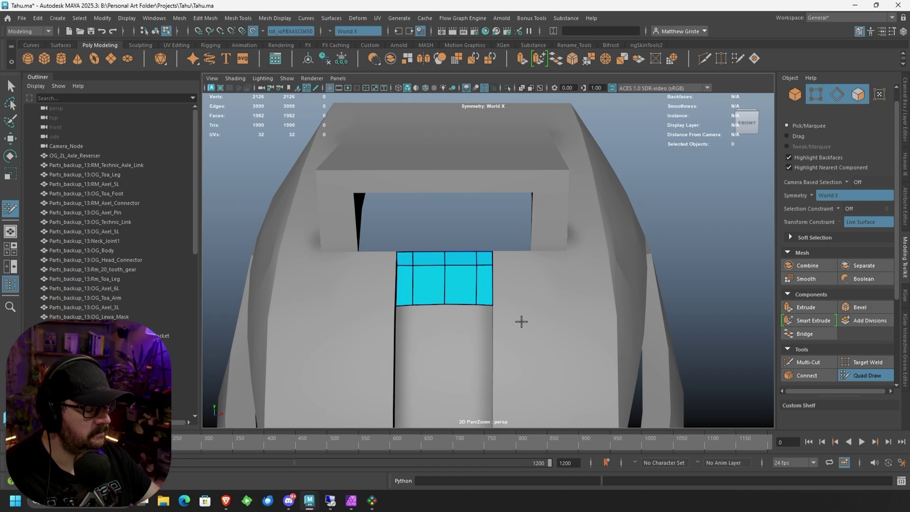
# Step: Extrude the patch's lower edges down the central groove to add a full row of four quads
pyautogui.scroll(-3, 522, 321)
pyautogui.keyDown('alt'); pyautogui.moveTo(520, 321); pyautogui.dragTo(490, 307); pyautogui.keyUp('alt')
pyautogui.scroll(5, 521, 239)
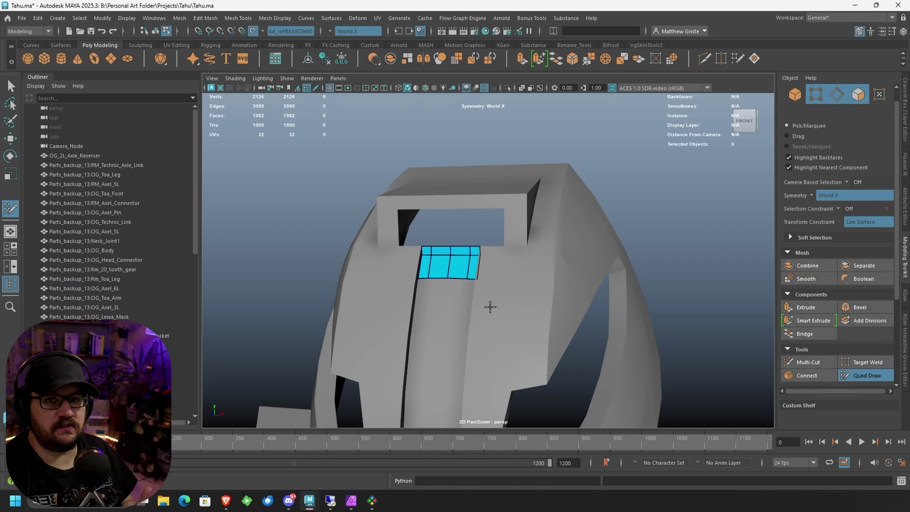
pyautogui.scroll(5, 490, 307)
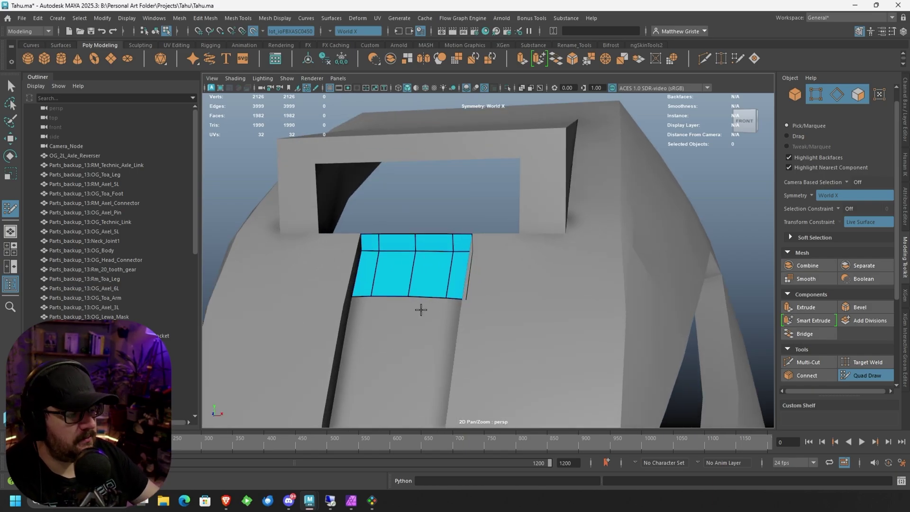
pyautogui.keyDown('alt'); pyautogui.moveTo(420, 311); pyautogui.dragTo(447, 321); pyautogui.keyUp('alt')
pyautogui.keyDown('alt'); pyautogui.moveTo(447, 321); pyautogui.dragTo(451, 241, button='middle'); pyautogui.keyUp('alt')
pyautogui.moveTo(450, 240)
pyautogui.keyDown('alt'); pyautogui.mouseDown()
pyautogui.moveTo(473, 237)
pyautogui.moveTo(420, 240)
pyautogui.moveTo(437, 237)
pyautogui.moveTo(433, 296)
pyautogui.moveTo(448, 312)
pyautogui.moveTo(434, 314)
pyautogui.moveTo(427, 301)
pyautogui.moveTo(454, 301)
pyautogui.moveTo(428, 279)
pyautogui.moveTo(447, 346)
pyautogui.moveTo(417, 345)
pyautogui.moveTo(432, 350)
pyautogui.mouseUp(); pyautogui.keyUp('alt')
pyautogui.moveTo(365, 291)
pyautogui.mouseDown()
pyautogui.moveTo(340, 286)
pyautogui.moveTo(349, 305)
pyautogui.moveTo(338, 290)
pyautogui.moveTo(338, 310)
pyautogui.moveTo(341, 286)
pyautogui.mouseUp()
# Step: Extend the strip by a second four-quad row down the groove and align its outer corner vertex with the groove edge
pyautogui.keyDown('alt'); pyautogui.moveTo(372, 317); pyautogui.dragTo(411, 313); pyautogui.keyUp('alt')
pyautogui.keyDown('alt'); pyautogui.moveTo(410, 312); pyautogui.dragTo(457, 240, button='middle'); pyautogui.keyUp('alt')
pyautogui.moveTo(457, 240)
pyautogui.keyDown('alt'); pyautogui.mouseDown()
pyautogui.moveTo(365, 230)
pyautogui.moveTo(329, 254)
pyautogui.moveTo(321, 361)
pyautogui.moveTo(288, 312)
pyautogui.moveTo(264, 295)
pyautogui.moveTo(257, 306)
pyautogui.mouseUp(); pyautogui.keyUp('alt')
pyautogui.scroll(-6, 258, 306)
pyautogui.moveTo(364, 345)
pyautogui.keyDown('alt'); pyautogui.mouseDown()
pyautogui.moveTo(427, 351)
pyautogui.moveTo(356, 350)
pyautogui.mouseUp(); pyautogui.keyUp('alt')
pyautogui.scroll(7, 370, 345)
pyautogui.keyDown('alt'); pyautogui.moveTo(386, 341); pyautogui.dragTo(506, 265, button='middle'); pyautogui.keyUp('alt')
pyautogui.keyDown('alt'); pyautogui.moveTo(506, 266); pyautogui.dragTo(545, 290); pyautogui.keyUp('alt')
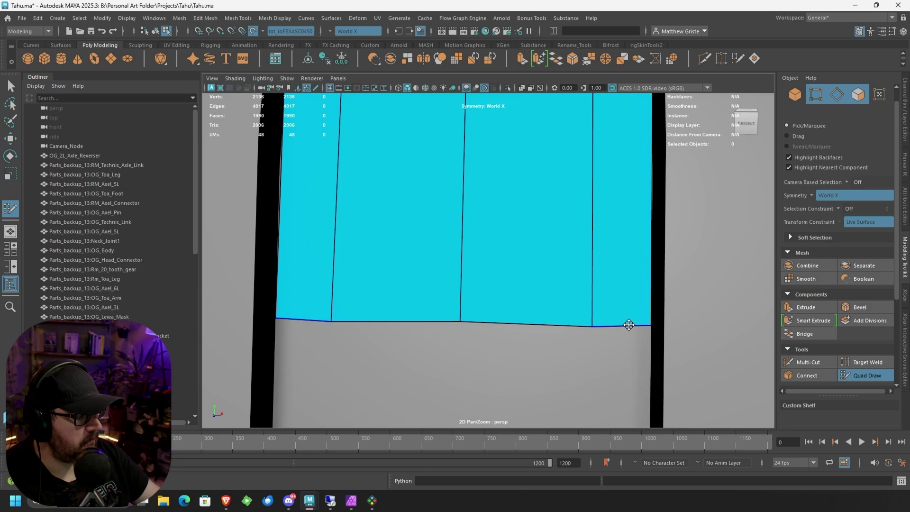
pyautogui.moveTo(646, 325); pyautogui.dragTo(648, 327)
pyautogui.scroll(-5, 648, 327)
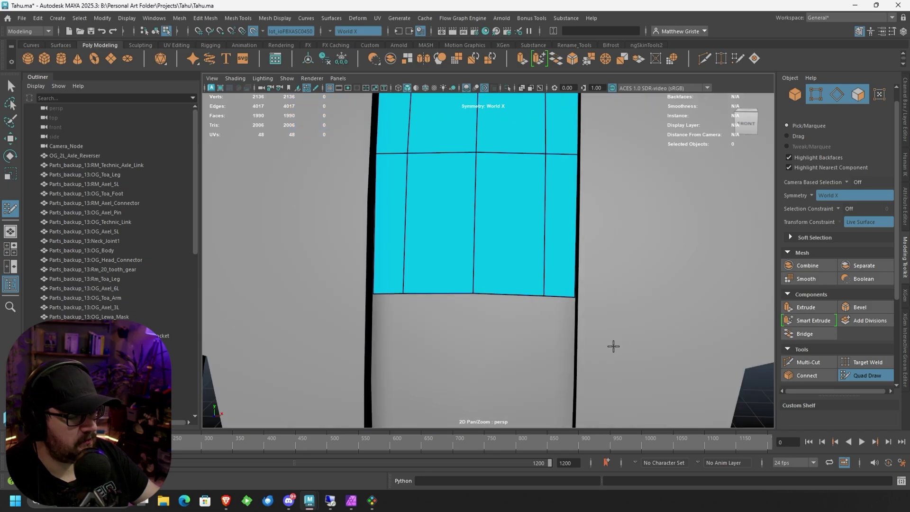
# Step: Extrude a third row of centre and side quads down the groove and fit its outer corners to the groove edges
pyautogui.moveTo(480, 202); pyautogui.dragTo(479, 318)
pyautogui.moveTo(403, 251); pyautogui.dragTo(376, 251)
pyautogui.moveTo(383, 313); pyautogui.dragTo(377, 312)
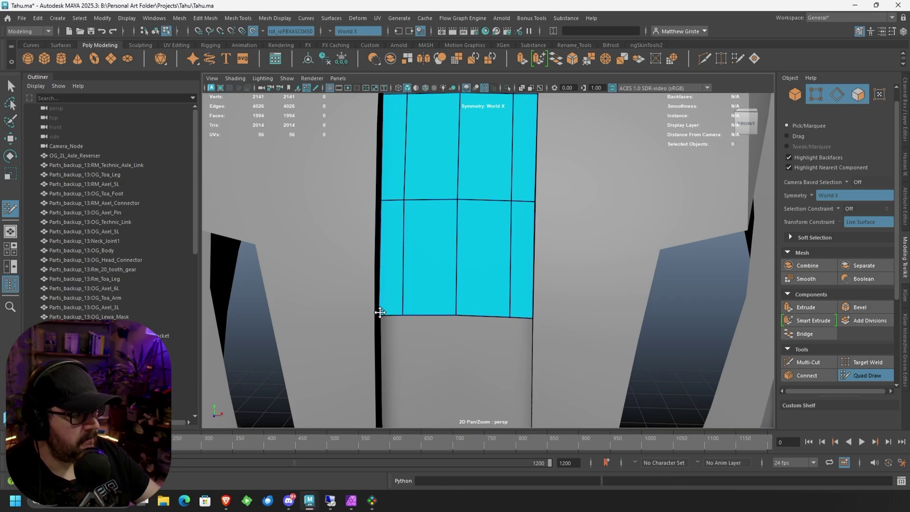
pyautogui.scroll(-6, 463, 261)
# Step: Extrude the strip's lower centre edges to add a fourth row between the eye openings, including its mirrored side quads
pyautogui.keyDown('alt'); pyautogui.moveTo(464, 261); pyautogui.dragTo(471, 256); pyautogui.keyUp('alt')
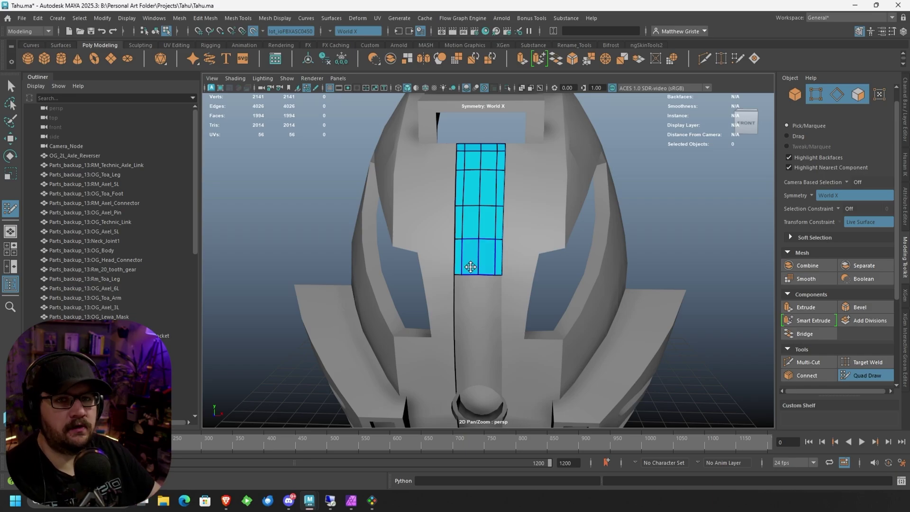
pyautogui.scroll(-1, 469, 266)
pyautogui.scroll(1, 469, 268)
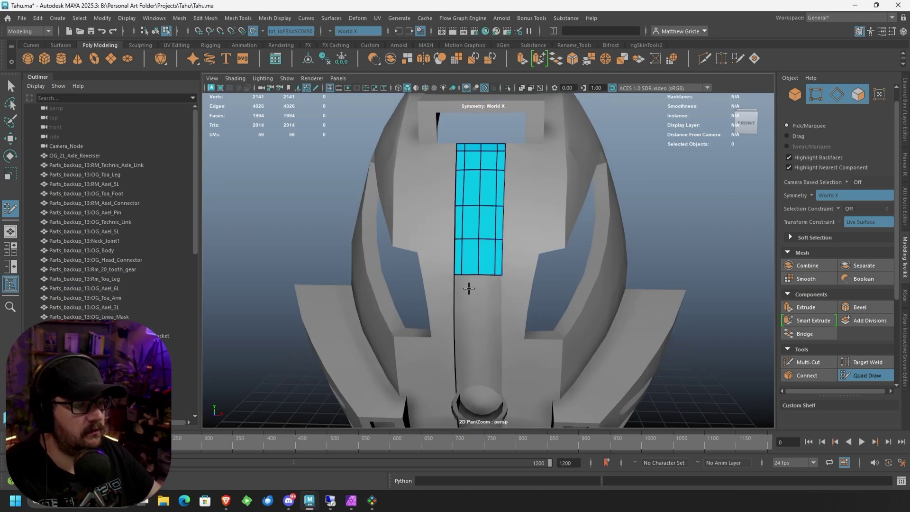
pyautogui.keyDown('alt'); pyautogui.moveTo(470, 288); pyautogui.dragTo(412, 229); pyautogui.keyUp('alt')
pyautogui.scroll(2, 483, 281)
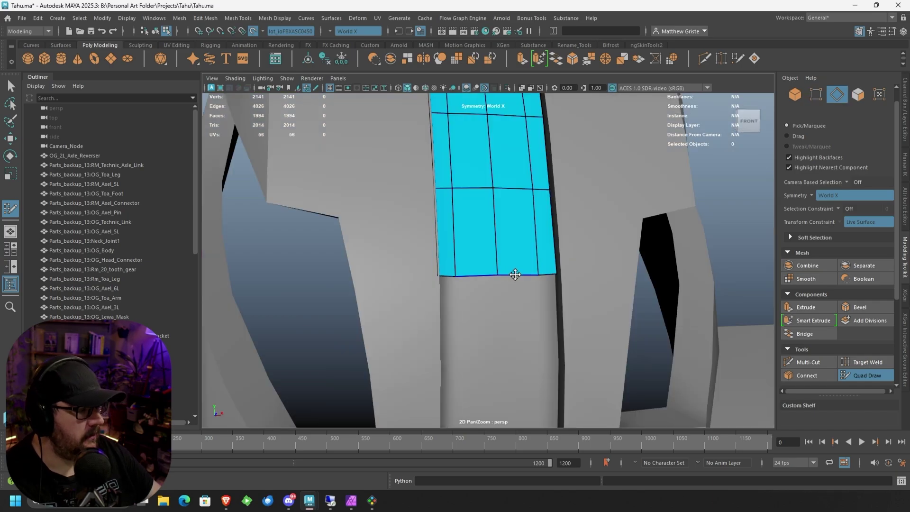
pyautogui.keyDown('alt'); pyautogui.moveTo(515, 275); pyautogui.dragTo(463, 251); pyautogui.keyUp('alt')
pyautogui.moveTo(455, 218); pyautogui.dragTo(454, 190, button='right')
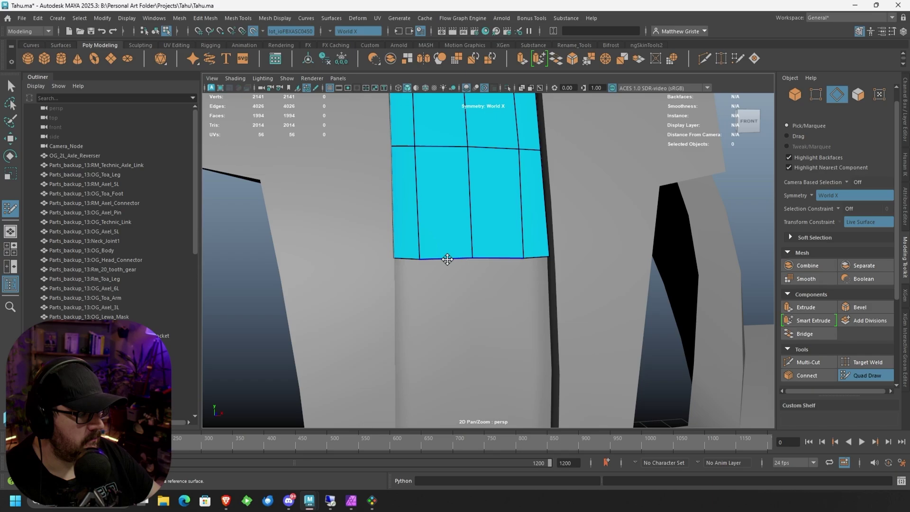
pyautogui.click(447, 258)
pyautogui.keyDown('shift'); pyautogui.moveTo(447, 260); pyautogui.dragTo(451, 374); pyautogui.keyUp('shift')
pyautogui.moveTo(419, 315); pyautogui.dragTo(402, 315)
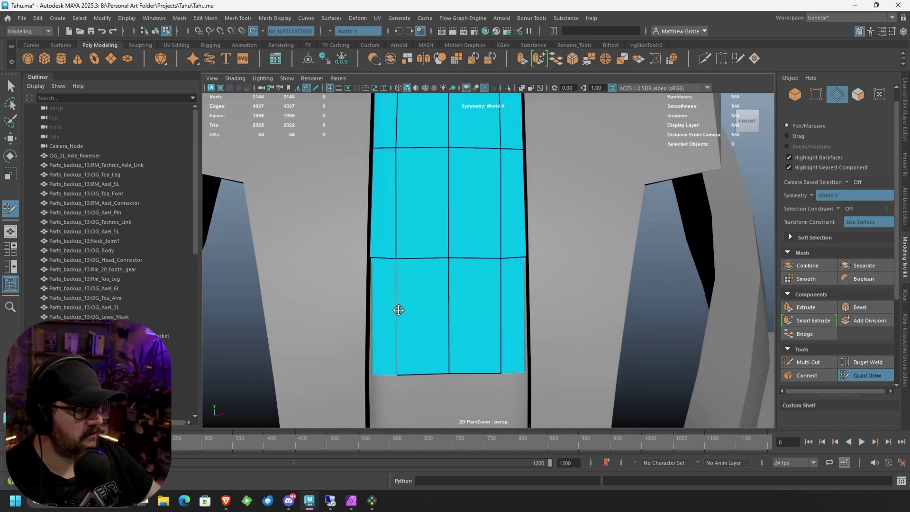
# Step: Weld the loose outer corner vertices of the newest side quads to the row above and adjust the shared cross edge
pyautogui.keyDown('alt'); pyautogui.moveTo(398, 310); pyautogui.dragTo(383, 309); pyautogui.keyUp('alt')
pyautogui.scroll(5, 360, 268)
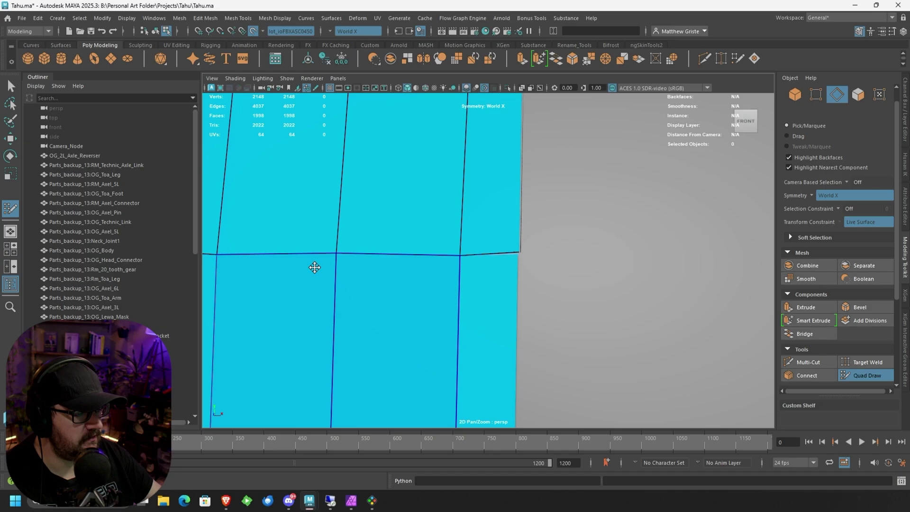
pyautogui.keyDown('alt'); pyautogui.moveTo(283, 269); pyautogui.dragTo(447, 274, button='middle'); pyautogui.keyUp('alt')
pyautogui.moveTo(422, 264); pyautogui.dragTo(421, 259)
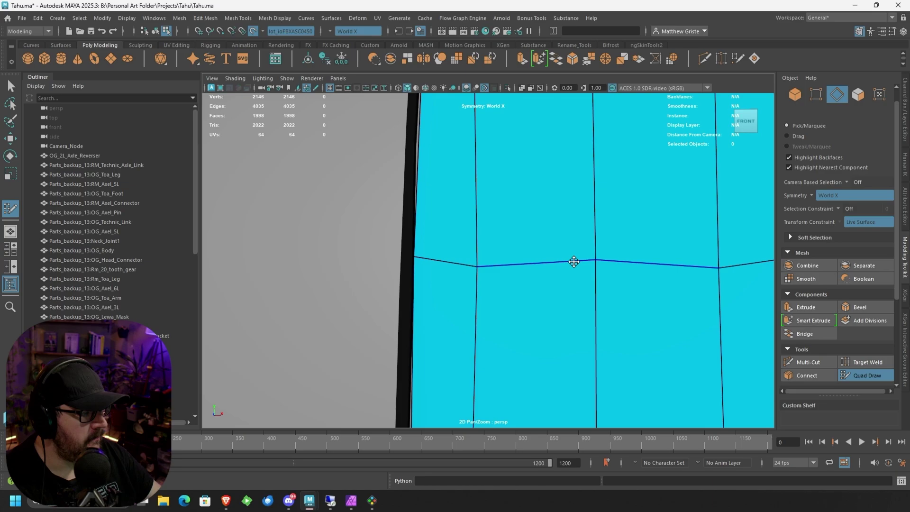
pyautogui.moveTo(477, 266); pyautogui.dragTo(544, 198)
# Step: Insert an edge loop across the second-lowest row of the strip, about halfway down, to follow the groove's curvature
pyautogui.scroll(-5, 478, 259)
pyautogui.scroll(-5, 542, 286)
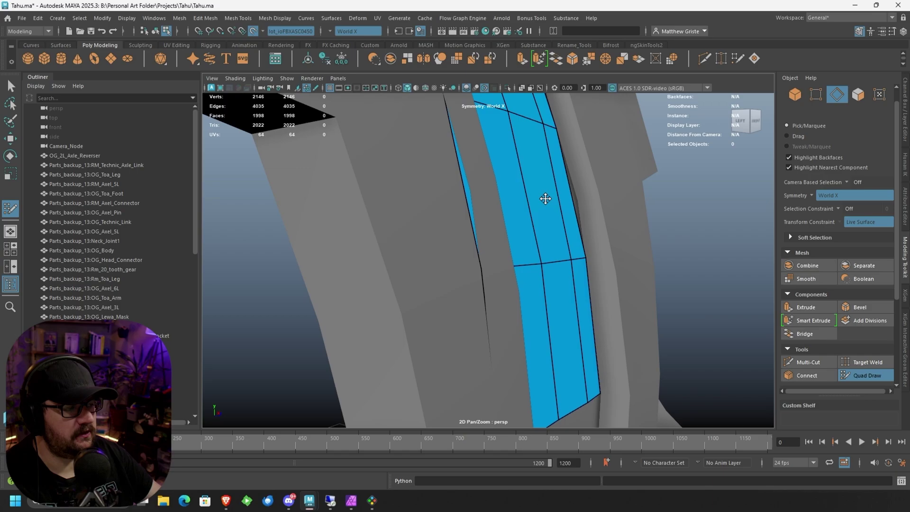
pyautogui.keyDown('alt'); pyautogui.moveTo(599, 196); pyautogui.dragTo(539, 241, button='middle'); pyautogui.keyUp('alt')
pyautogui.scroll(-2, 538, 241)
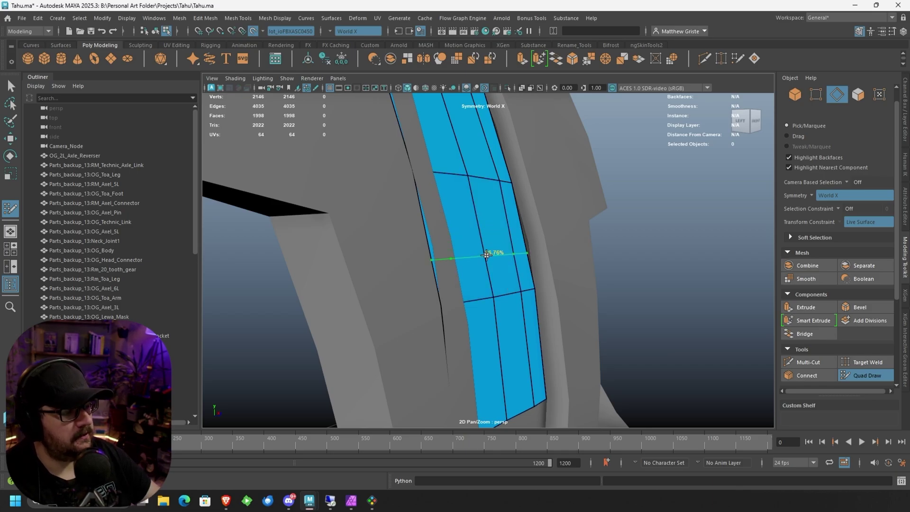
pyautogui.keyDown('ctrl'); pyautogui.click(485, 237); pyautogui.keyUp('ctrl')
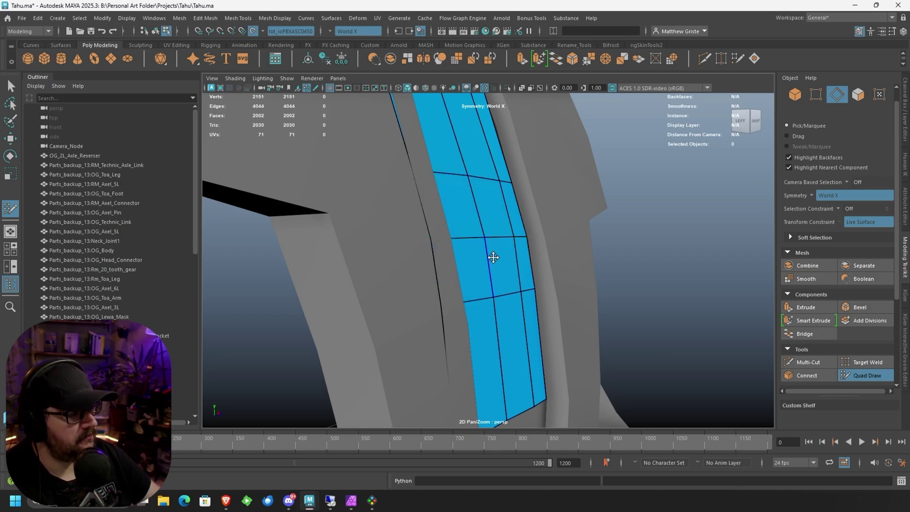
# Step: Extrude another row of centre and side quads down the groove and align its outer corner vertices with the groove edges
pyautogui.keyDown('alt'); pyautogui.moveTo(525, 300); pyautogui.dragTo(519, 277, button='middle'); pyautogui.keyUp('alt')
pyautogui.keyDown('alt'); pyautogui.moveTo(466, 270); pyautogui.dragTo(436, 171); pyautogui.keyUp('alt')
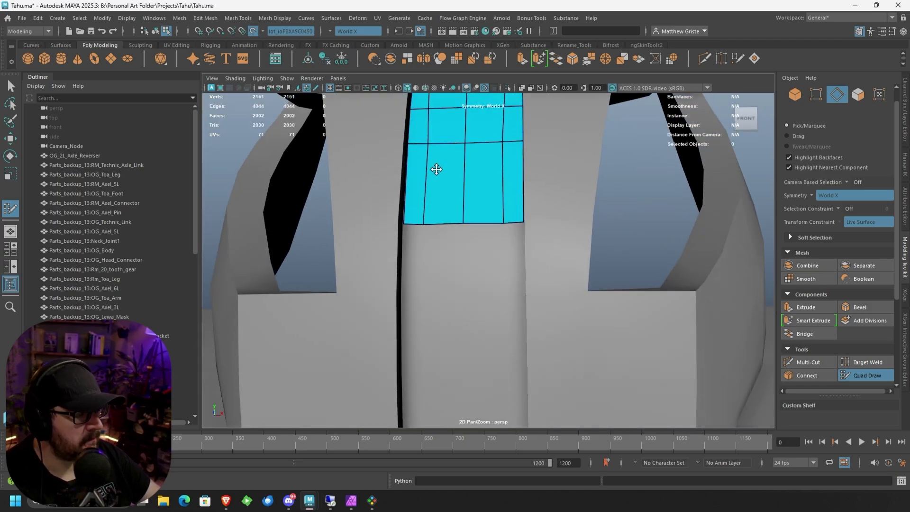
pyautogui.keyDown('alt'); pyautogui.moveTo(430, 202); pyautogui.dragTo(446, 161, button='middle'); pyautogui.keyUp('alt')
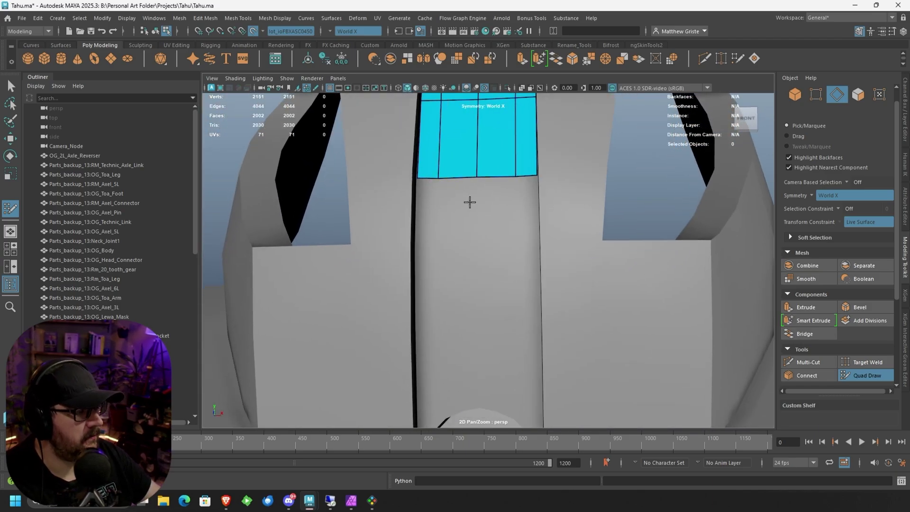
pyautogui.moveTo(469, 201)
pyautogui.keyDown('alt'); pyautogui.mouseDown()
pyautogui.moveTo(471, 89)
pyautogui.moveTo(478, 234)
pyautogui.moveTo(480, 210)
pyautogui.moveTo(458, 247)
pyautogui.moveTo(461, 273)
pyautogui.mouseUp(); pyautogui.keyUp('alt')
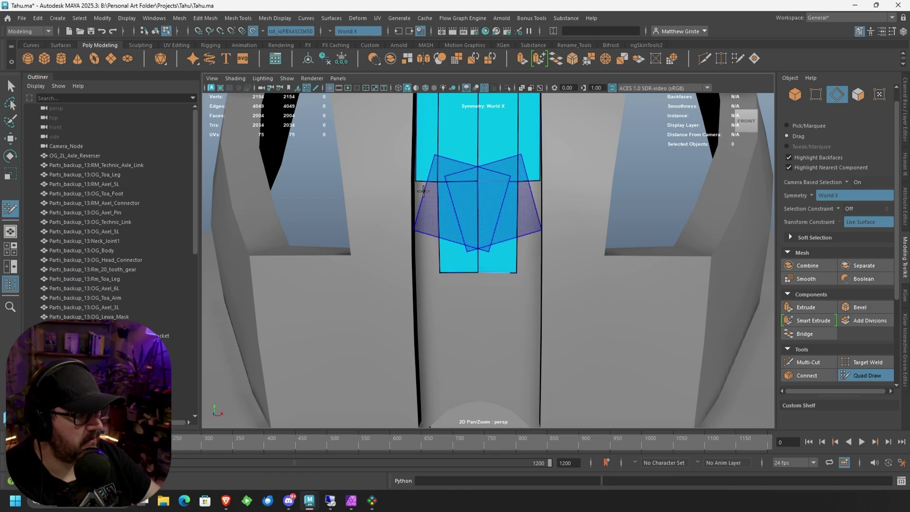
pyautogui.moveTo(423, 183); pyautogui.dragTo(424, 274)
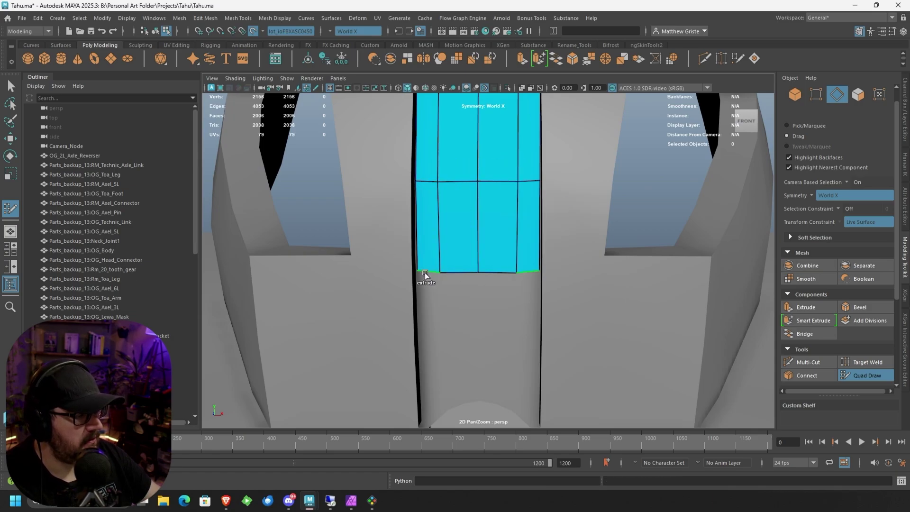
pyautogui.moveTo(417, 272); pyautogui.dragTo(417, 272)
# Step: Extrude another row of centre and side quads down the groove to the upper rim of the round opening
pyautogui.keyDown('alt'); pyautogui.moveTo(466, 302); pyautogui.dragTo(469, 231, button='middle'); pyautogui.keyUp('alt')
pyautogui.moveTo(469, 231)
pyautogui.keyDown('alt'); pyautogui.mouseDown()
pyautogui.moveTo(469, 204)
pyautogui.moveTo(467, 339)
pyautogui.mouseUp(); pyautogui.keyUp('alt')
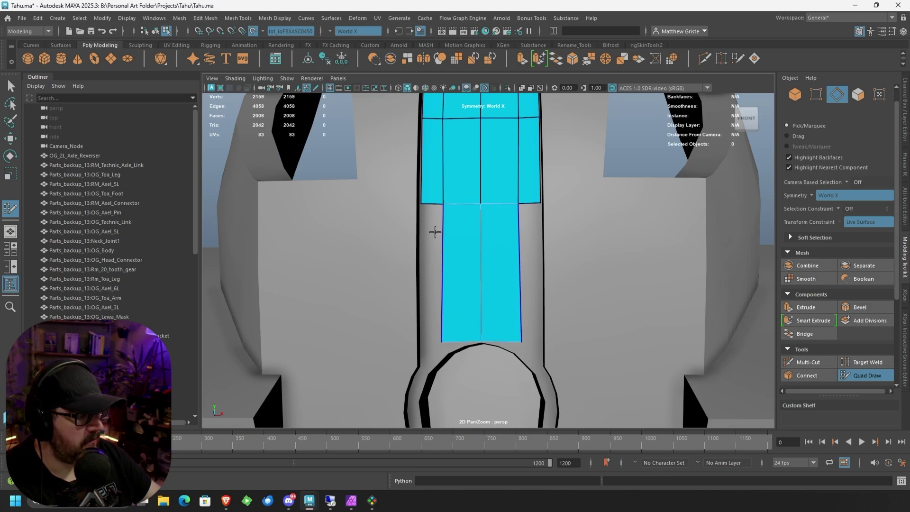
pyautogui.moveTo(430, 206); pyautogui.dragTo(425, 349)
pyautogui.keyDown('alt'); pyautogui.moveTo(493, 334); pyautogui.dragTo(503, 225, button='middle'); pyautogui.keyUp('alt')
pyautogui.scroll(4, 497, 275)
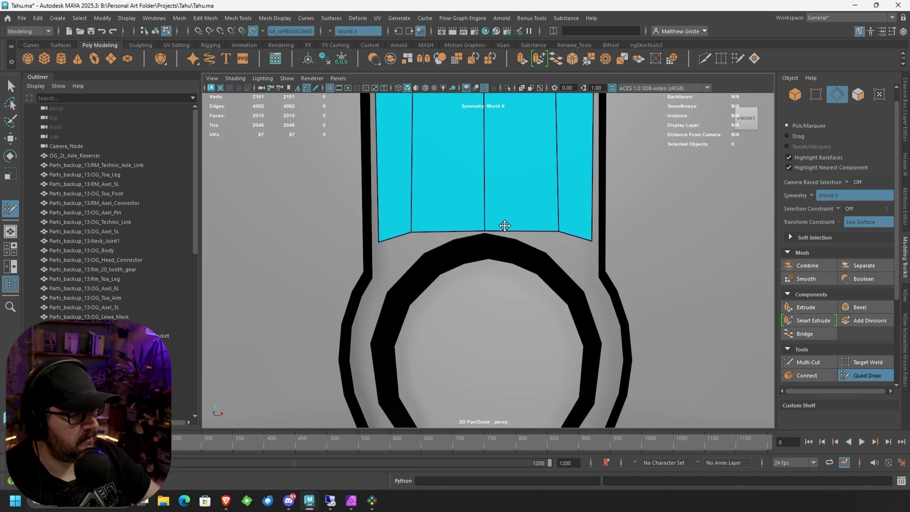
# Step: Move the row's lower vertices onto the upper arc of the round opening, pulling the outer corners down along its rim
pyautogui.scroll(2, 504, 226)
pyautogui.moveTo(401, 218); pyautogui.dragTo(400, 251)
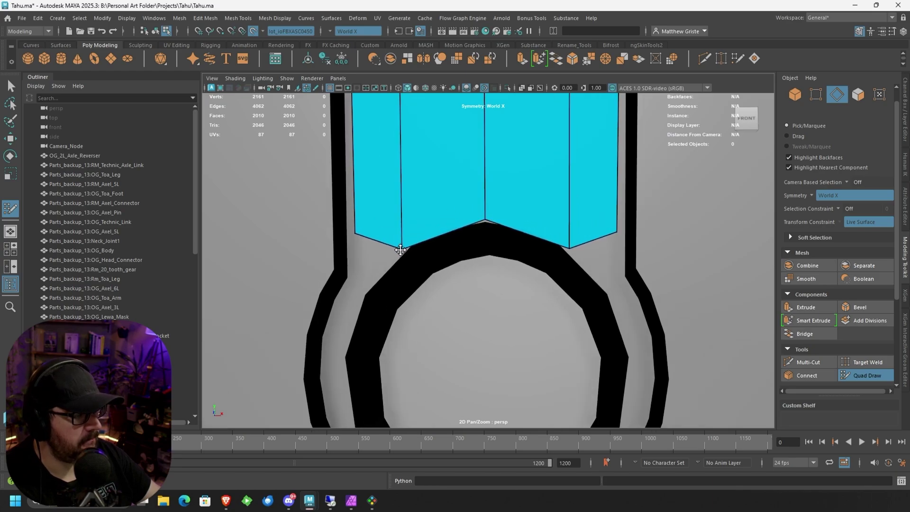
pyautogui.moveTo(616, 232); pyautogui.dragTo(621, 309)
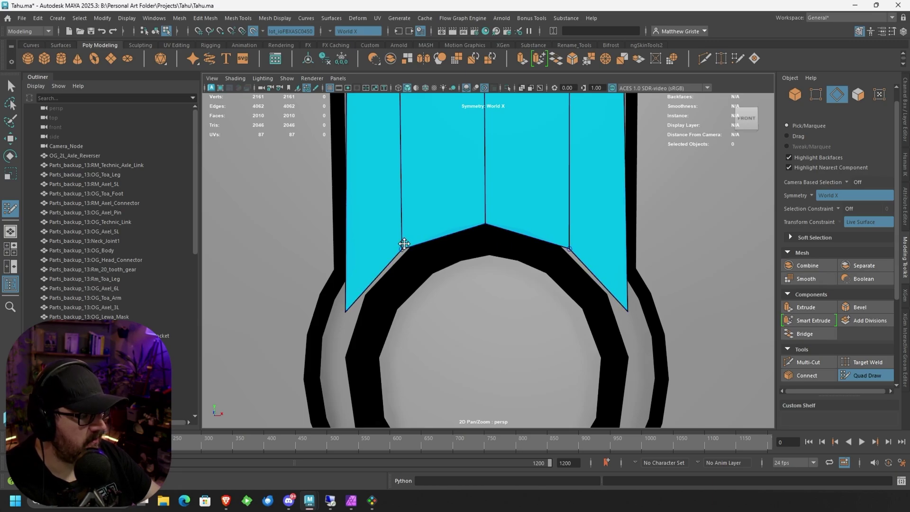
pyautogui.moveTo(404, 243); pyautogui.dragTo(412, 240)
pyautogui.moveTo(627, 310); pyautogui.dragTo(609, 296)
# Step: Insert an edge loop across the lowest row, just above the arc of the round opening
pyautogui.keyDown('alt'); pyautogui.moveTo(609, 295); pyautogui.dragTo(557, 287, button='right'); pyautogui.keyUp('alt')
pyautogui.keyDown('alt'); pyautogui.moveTo(557, 286); pyautogui.dragTo(561, 264); pyautogui.keyUp('alt')
pyautogui.scroll(3, 520, 265)
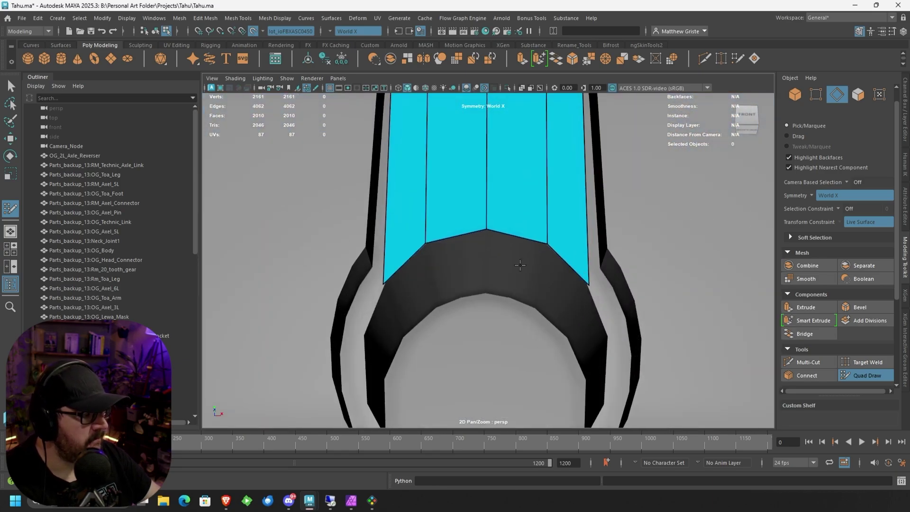
pyautogui.scroll(-4, 510, 259)
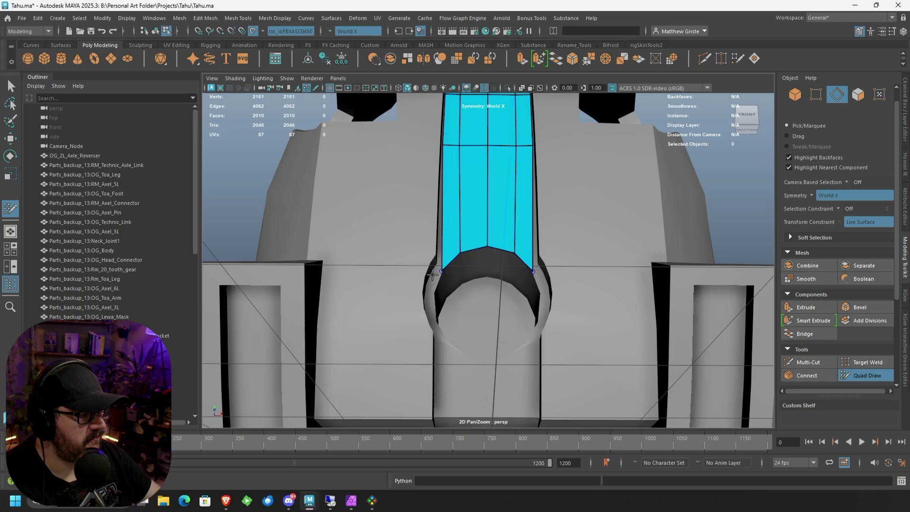
pyautogui.scroll(2, 440, 263)
pyautogui.keyDown('alt'); pyautogui.moveTo(441, 264); pyautogui.dragTo(455, 249); pyautogui.keyUp('alt')
pyautogui.scroll(3, 443, 252)
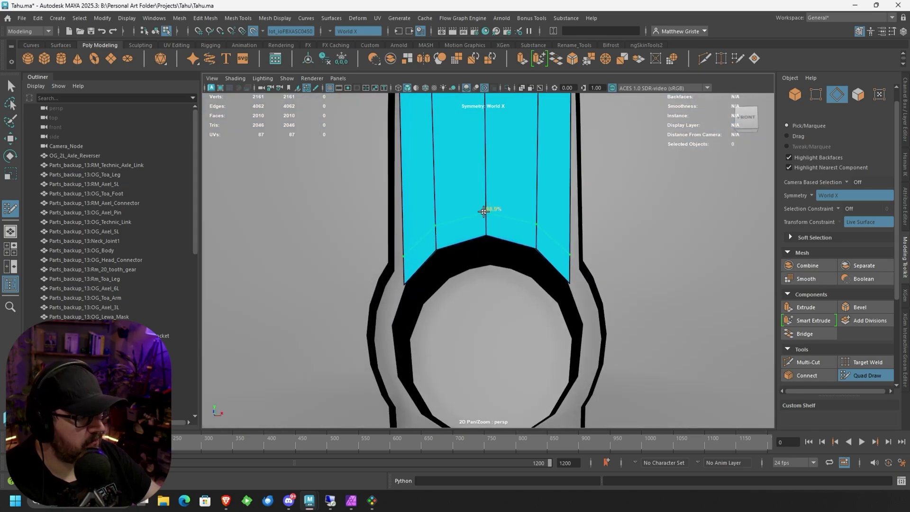
pyautogui.keyDown('ctrl'); pyautogui.click(482, 213); pyautogui.keyUp('ctrl')
pyautogui.scroll(2, 495, 182)
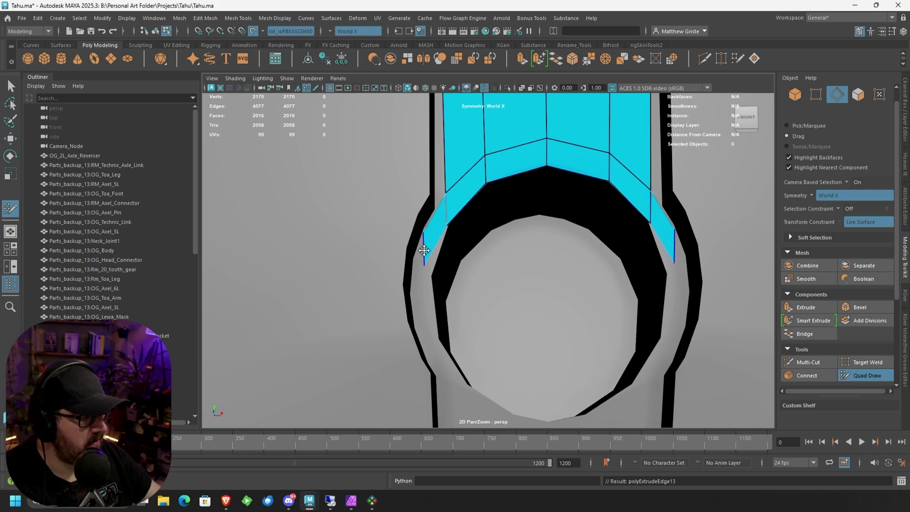
# Step: Extrude mirrored quads from the new row's outer edges down both sides of the round opening and fit their corners to the rim
pyautogui.press('q')
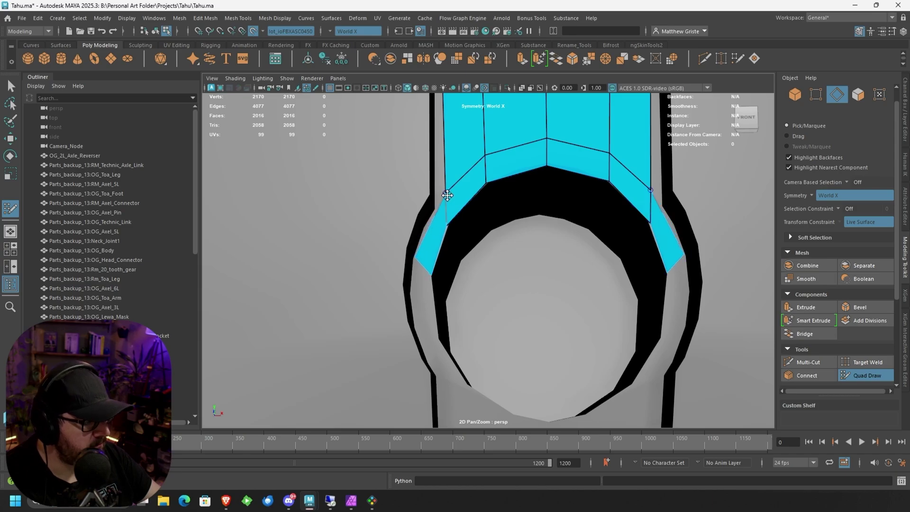
pyautogui.moveTo(447, 195); pyautogui.dragTo(436, 206)
pyautogui.keyDown('alt'); pyautogui.moveTo(436, 206); pyautogui.dragTo(432, 165, button='middle'); pyautogui.keyUp('alt')
pyautogui.press('Tab')
pyautogui.moveTo(419, 227); pyautogui.dragTo(425, 290)
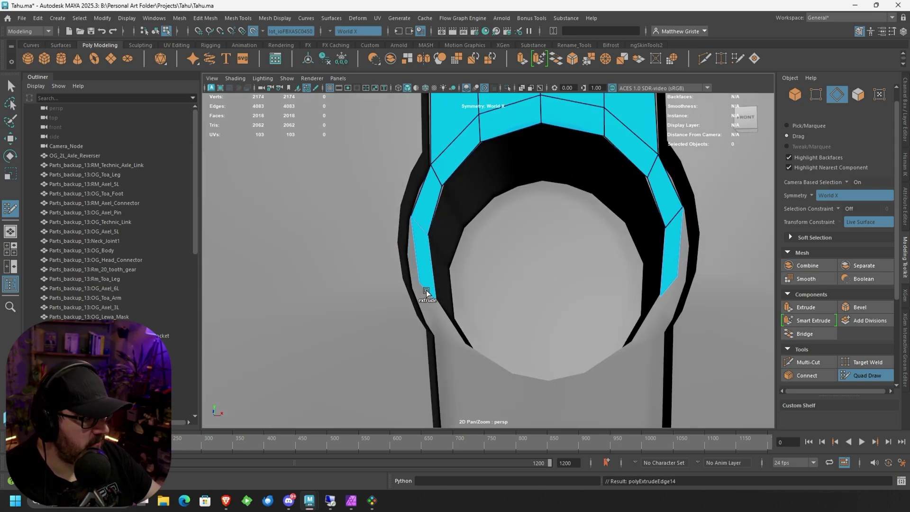
# Step: Insert an edge loop midway across the newest rim quads and move its vertices out to follow the rim's curve
pyautogui.scroll(3, 413, 295)
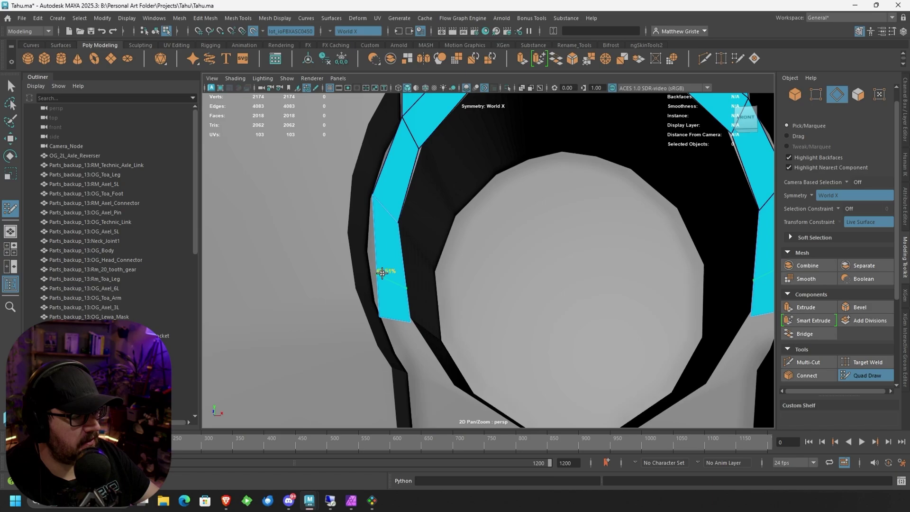
pyautogui.keyDown('ctrl'); pyautogui.click(383, 258); pyautogui.keyUp('ctrl')
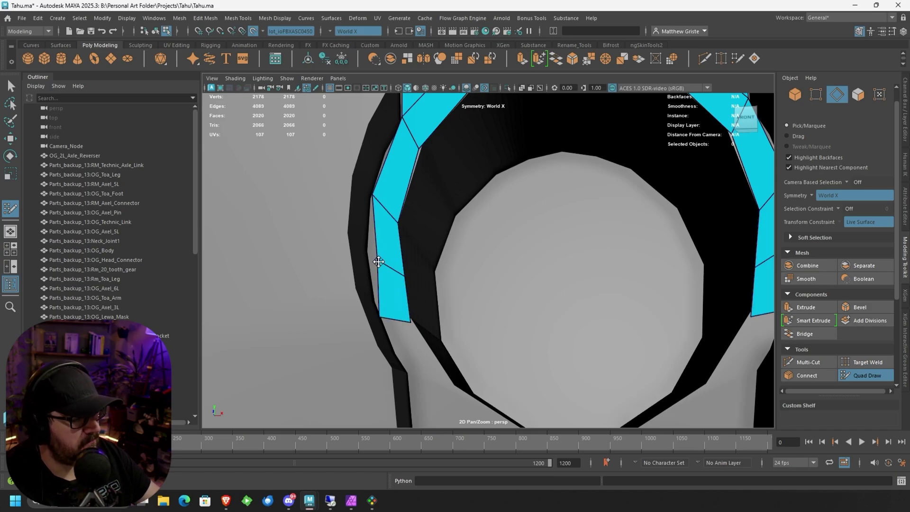
pyautogui.moveTo(378, 261); pyautogui.dragTo(367, 251)
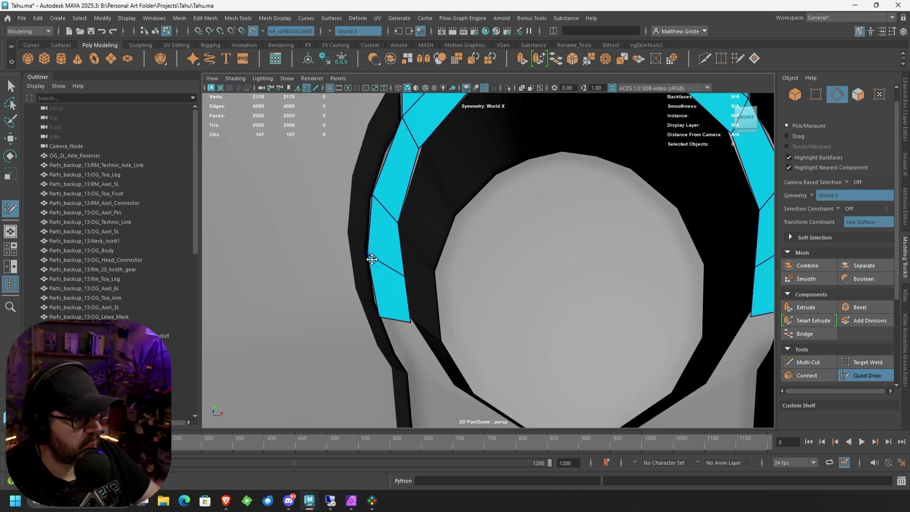
pyautogui.moveTo(403, 276); pyautogui.dragTo(396, 269)
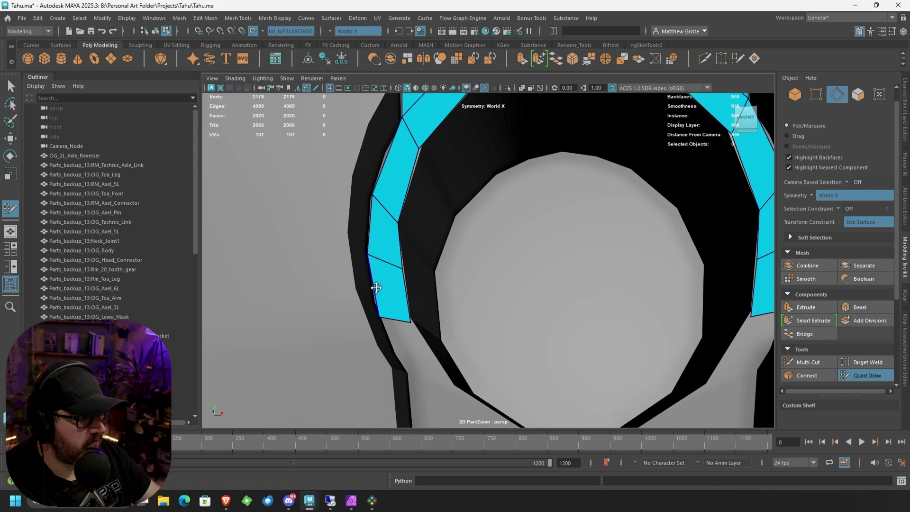
# Step: Align the rim quads' lower corners, extend them farther down the opening, and insert another edge loop across the extension
pyautogui.moveTo(410, 323)
pyautogui.mouseDown()
pyautogui.moveTo(406, 315)
pyautogui.moveTo(401, 328)
pyautogui.moveTo(433, 385)
pyautogui.moveTo(402, 372)
pyautogui.moveTo(441, 375)
pyautogui.moveTo(437, 321)
pyautogui.moveTo(423, 316)
pyautogui.mouseUp()
pyautogui.keyDown('ctrl'); pyautogui.click(402, 354); pyautogui.keyUp('ctrl')
pyautogui.scroll(-3, 437, 346)
pyautogui.scroll(2, 461, 368)
pyautogui.scroll(2, 459, 348)
pyautogui.keyDown('alt'); pyautogui.moveTo(450, 348); pyautogui.dragTo(411, 284, button='middle'); pyautogui.keyUp('alt')
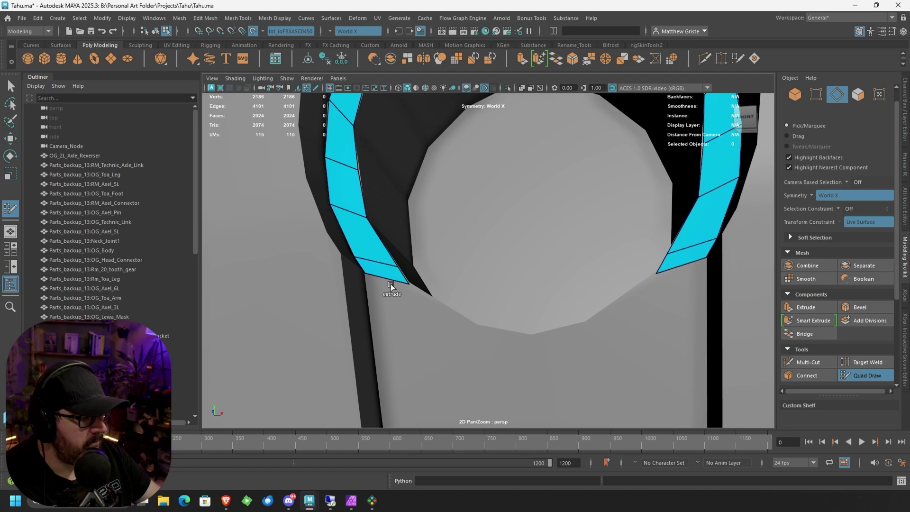
# Step: Extrude the mirrored rim quads along the bottom of the round opening until they meet at the centre and close the ring
pyautogui.moveTo(392, 284)
pyautogui.mouseDown()
pyautogui.moveTo(396, 325)
pyautogui.moveTo(406, 312)
pyautogui.moveTo(463, 349)
pyautogui.moveTo(532, 365)
pyautogui.moveTo(503, 323)
pyautogui.moveTo(571, 286)
pyautogui.moveTo(532, 240)
pyautogui.moveTo(561, 244)
pyautogui.moveTo(538, 329)
pyautogui.moveTo(492, 349)
pyautogui.moveTo(526, 333)
pyautogui.moveTo(505, 332)
pyautogui.mouseUp()
pyautogui.scroll(-3, 502, 322)
pyautogui.scroll(3, 538, 329)
pyautogui.scroll(-3, 499, 352)
pyautogui.keyDown('alt'); pyautogui.moveTo(506, 331); pyautogui.dragTo(521, 283, button='middle'); pyautogui.keyUp('alt')
pyautogui.scroll(3, 520, 282)
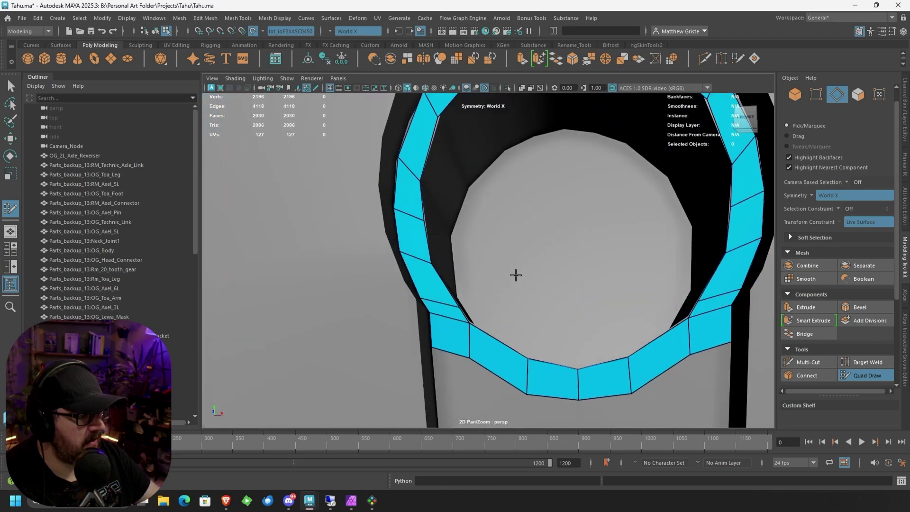
# Step: Undo the last tweaks and relax the centre and inner vertices of the edge loop above the round opening
pyautogui.scroll(-4, 515, 271)
pyautogui.keyDown('alt'); pyautogui.moveTo(510, 238); pyautogui.dragTo(455, 359, button='middle'); pyautogui.keyUp('alt')
pyautogui.scroll(3, 456, 359)
pyautogui.moveTo(456, 337)
pyautogui.keyDown('alt'); pyautogui.mouseDown()
pyautogui.moveTo(471, 266)
pyautogui.moveTo(442, 256)
pyautogui.moveTo(400, 272)
pyautogui.mouseUp(); pyautogui.keyUp('alt')
pyautogui.hotkey('ctrl', 'z')
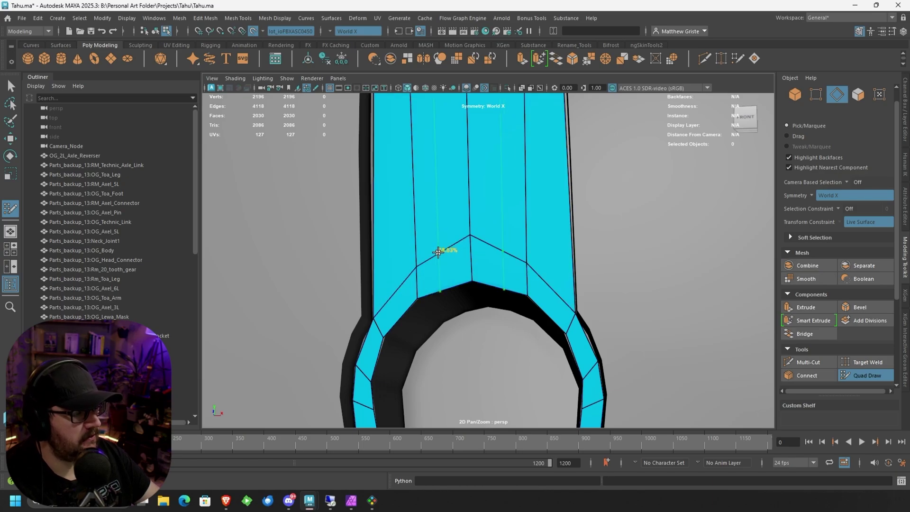
pyautogui.hotkey('ctrl', 'z')
pyautogui.keyDown('shift'); pyautogui.moveTo(488, 255); pyautogui.dragTo(482, 252); pyautogui.keyUp('shift')
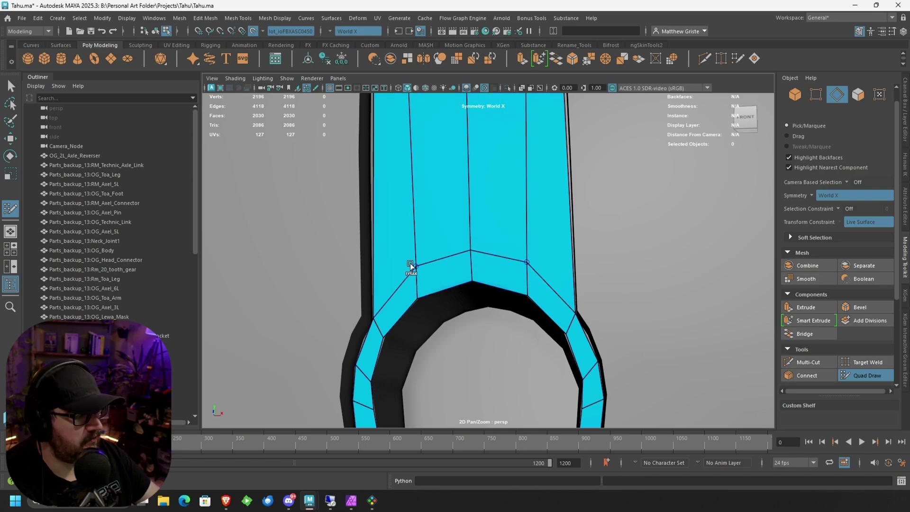
pyautogui.keyDown('shift'); pyautogui.moveTo(410, 266); pyautogui.dragTo(421, 260); pyautogui.keyUp('shift')
# Step: Relax the central strip's interior vertices between the eye openings to even out the quad rows
pyautogui.scroll(-5, 457, 218)
pyautogui.keyDown('alt'); pyautogui.moveTo(457, 218); pyautogui.dragTo(453, 328, button='middle'); pyautogui.keyUp('alt')
pyautogui.keyDown('alt'); pyautogui.moveTo(453, 329); pyautogui.dragTo(463, 326); pyautogui.keyUp('alt')
pyautogui.moveTo(473, 275)
pyautogui.keyDown('shift'); pyautogui.mouseDown()
pyautogui.moveTo(452, 261)
pyautogui.moveTo(463, 257)
pyautogui.mouseUp(); pyautogui.keyUp('shift')
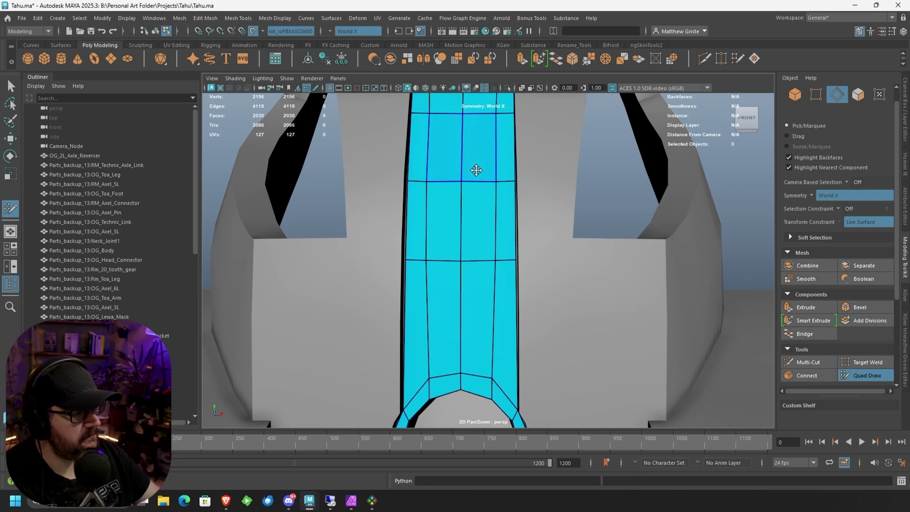
pyautogui.keyDown('alt'); pyautogui.moveTo(517, 193); pyautogui.dragTo(512, 275, button='middle'); pyautogui.keyUp('alt')
pyautogui.keyDown('alt'); pyautogui.moveTo(511, 274); pyautogui.dragTo(508, 261); pyautogui.keyUp('alt')
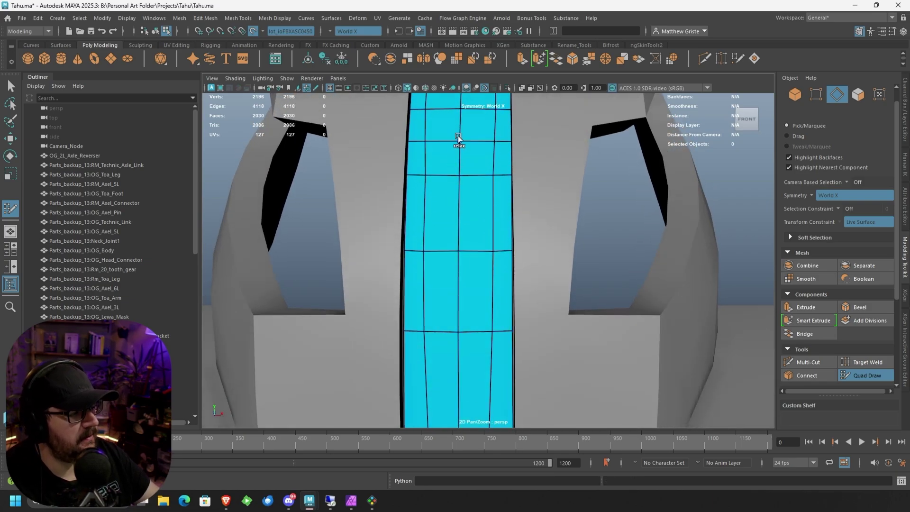
pyautogui.scroll(-3, 454, 139)
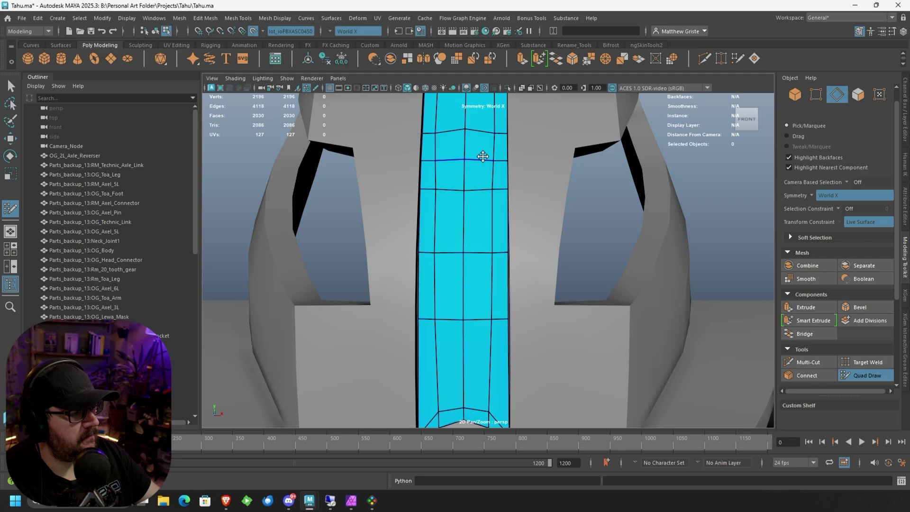
# Step: Examine the central strip's edge flow from the side, the front and close up along the forehead
pyautogui.keyDown('alt'); pyautogui.moveTo(481, 157); pyautogui.dragTo(441, 171); pyautogui.keyUp('alt')
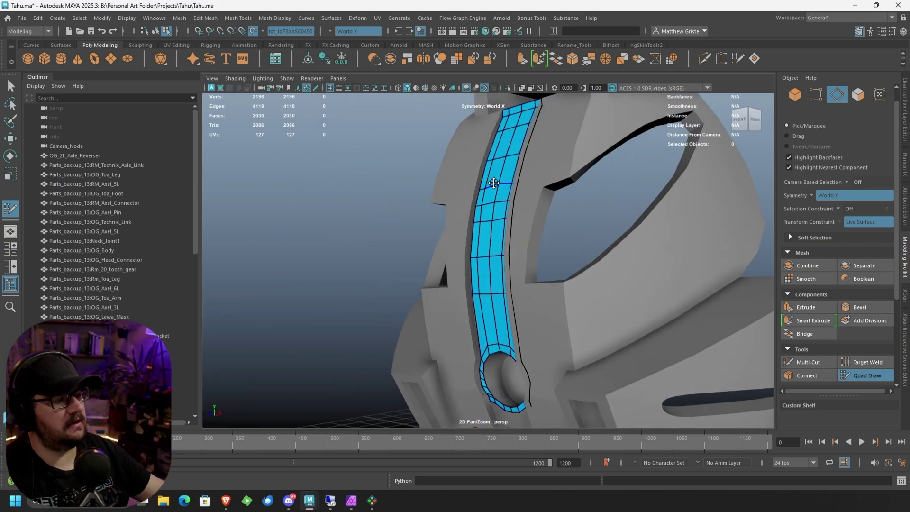
pyautogui.scroll(-2, 494, 183)
pyautogui.keyDown('alt'); pyautogui.moveTo(422, 209); pyautogui.dragTo(483, 228); pyautogui.keyUp('alt')
pyautogui.keyDown('alt'); pyautogui.moveTo(438, 215); pyautogui.dragTo(444, 292, button='middle'); pyautogui.keyUp('alt')
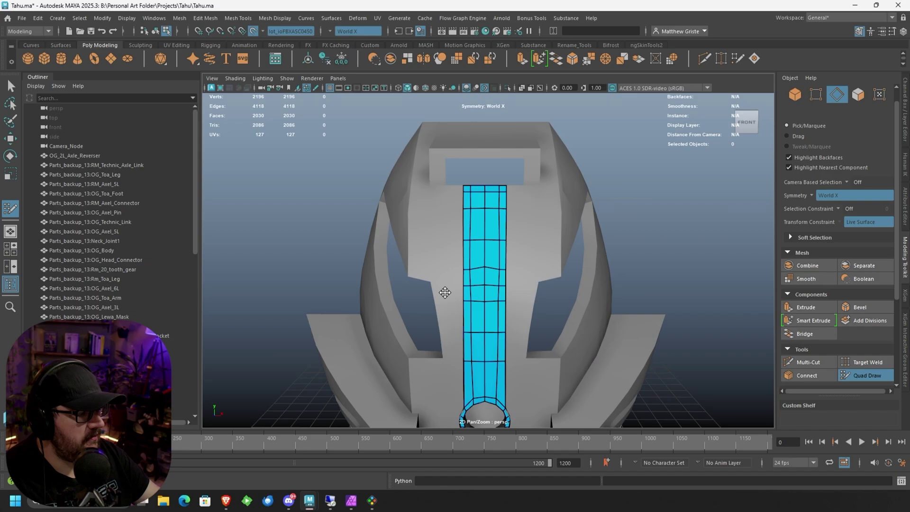
pyautogui.scroll(4, 523, 269)
pyautogui.keyDown('alt'); pyautogui.moveTo(474, 278); pyautogui.dragTo(552, 258); pyautogui.keyUp('alt')
pyautogui.scroll(5, 552, 258)
pyautogui.keyDown('alt'); pyautogui.moveTo(556, 245); pyautogui.dragTo(477, 260, button='middle'); pyautogui.keyUp('alt')
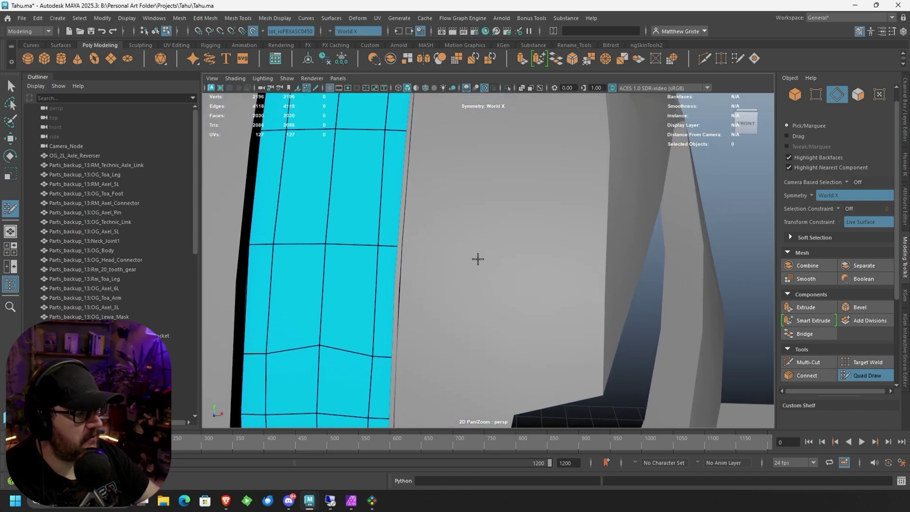
pyautogui.scroll(-4, 484, 208)
# Step: Open the Quad Draw tool settings and set the Quad Strip Width to 72
pyautogui.press('Tab')
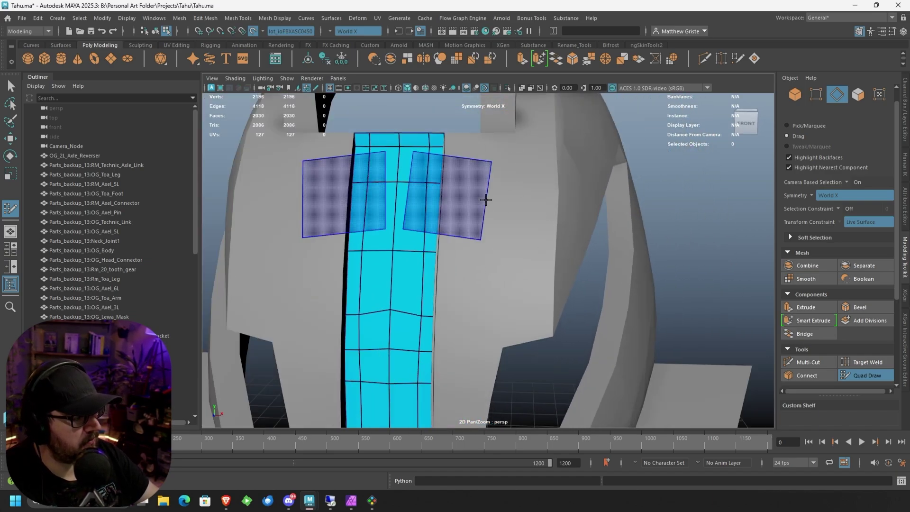
pyautogui.moveTo(531, 209); pyautogui.dragTo(486, 210)
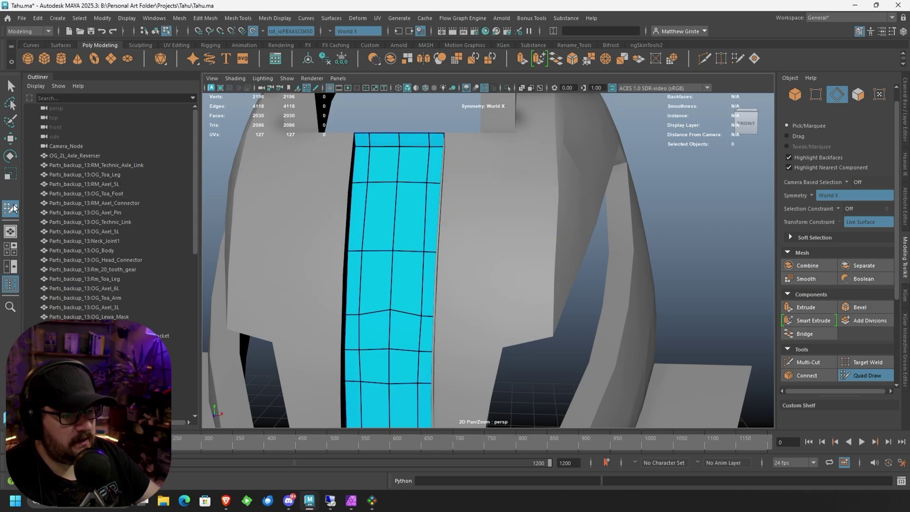
pyautogui.moveTo(515, 1); pyautogui.dragTo(528, 60)
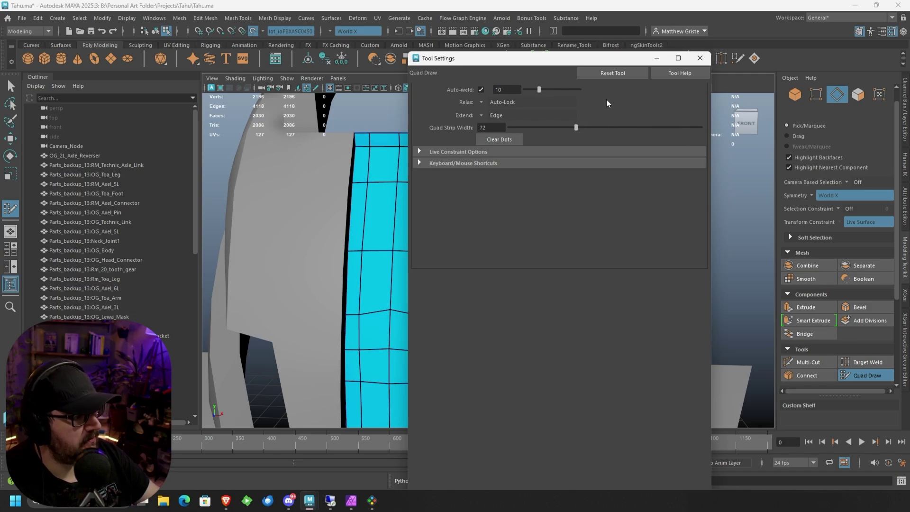
pyautogui.click(700, 58)
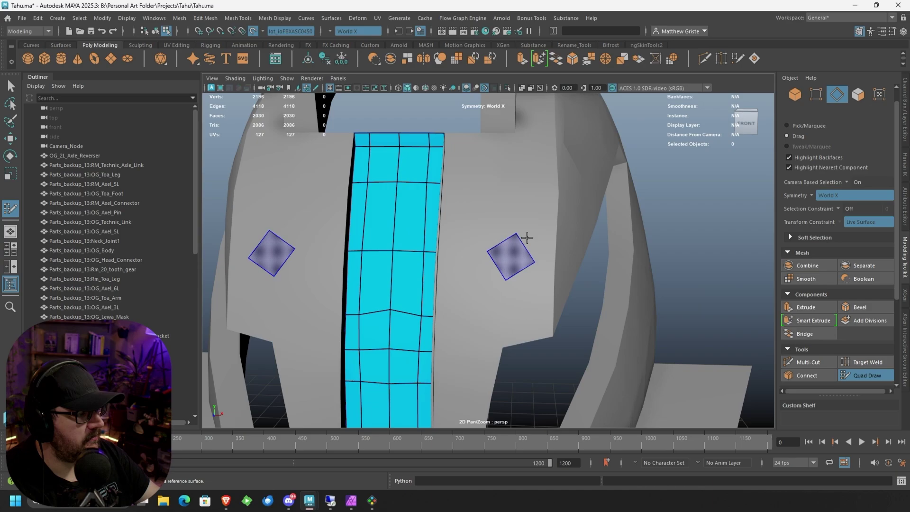
# Step: Try drawing short mirrored quad strips on the forehead beside the central groove and undo them
pyautogui.moveTo(497, 208); pyautogui.dragTo(464, 225)
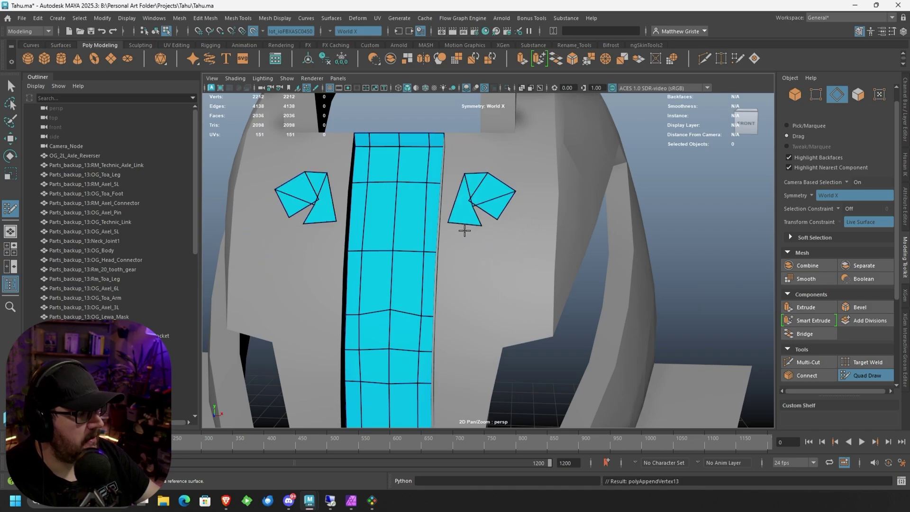
pyautogui.hotkey('ctrl', 'z')
pyautogui.hotkey('ctrl', 'z')
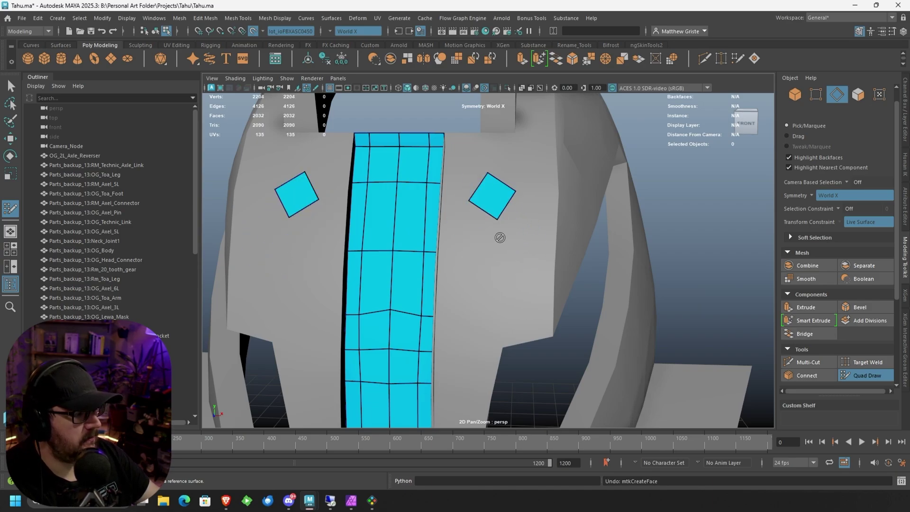
pyautogui.hotkey('ctrl', 'z')
pyautogui.scroll(-3, 502, 241)
pyautogui.moveTo(504, 244)
pyautogui.keyDown('alt'); pyautogui.mouseDown()
pyautogui.moveTo(474, 284)
pyautogui.moveTo(548, 244)
pyautogui.mouseUp(); pyautogui.keyUp('alt')
pyautogui.keyDown('shift'); pyautogui.click(500, 273); pyautogui.keyUp('shift')
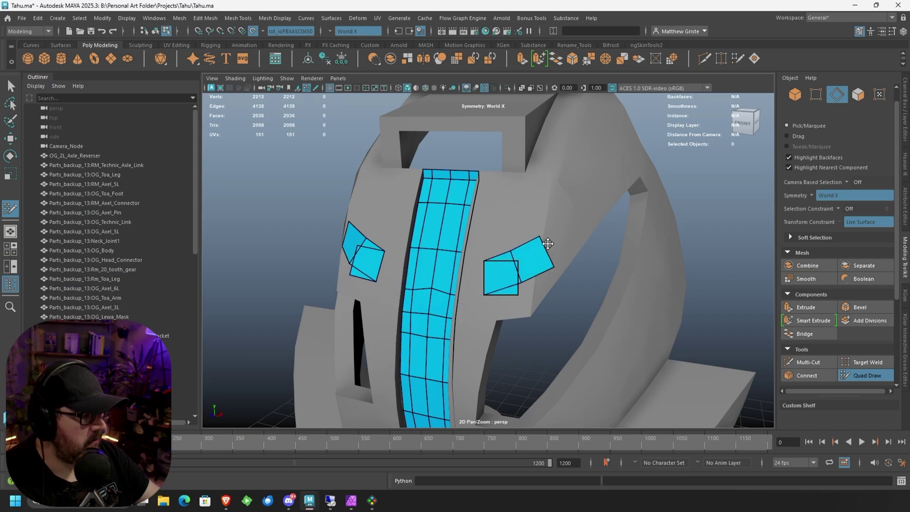
pyautogui.hotkey('ctrl', 'z')
pyautogui.hotkey('ctrl', 'z')
pyautogui.hotkey('ctrl', 'z')
pyautogui.hotkey('ctrl', 'z')
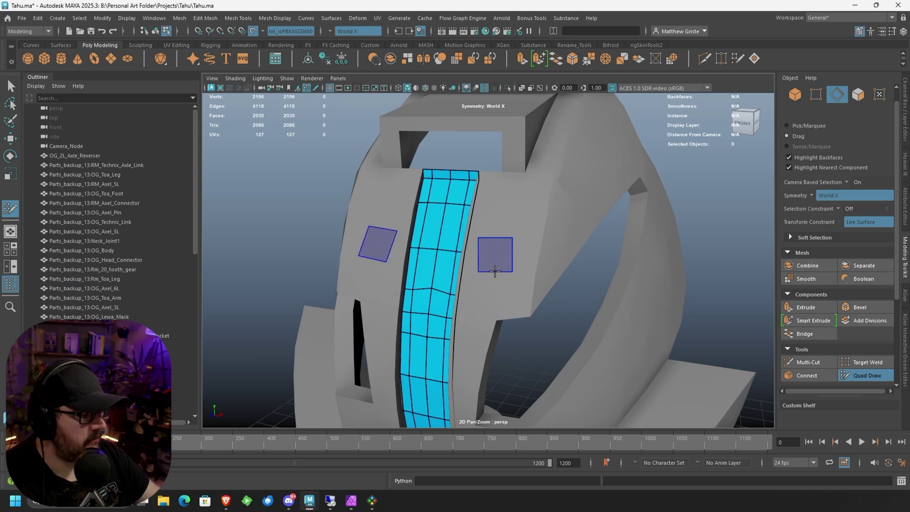
# Step: Draw a mirrored quad strip from beside the central groove, above the eye opening, up the outer side of the forehead
pyautogui.keyDown('shift'); pyautogui.click(505, 271); pyautogui.keyUp('shift')
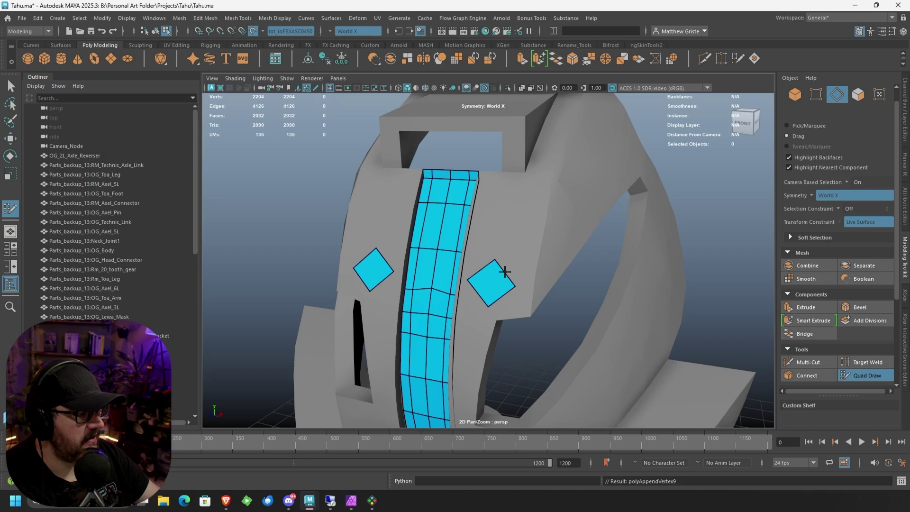
pyautogui.moveTo(519, 264)
pyautogui.mouseDown()
pyautogui.moveTo(572, 202)
pyautogui.moveTo(602, 138)
pyautogui.mouseUp()
pyautogui.moveTo(589, 173)
pyautogui.keyDown('alt'); pyautogui.mouseDown()
pyautogui.moveTo(503, 174)
pyautogui.moveTo(564, 240)
pyautogui.moveTo(537, 241)
pyautogui.moveTo(565, 226)
pyautogui.mouseUp(); pyautogui.keyUp('alt')
pyautogui.moveTo(570, 274); pyautogui.dragTo(560, 282)
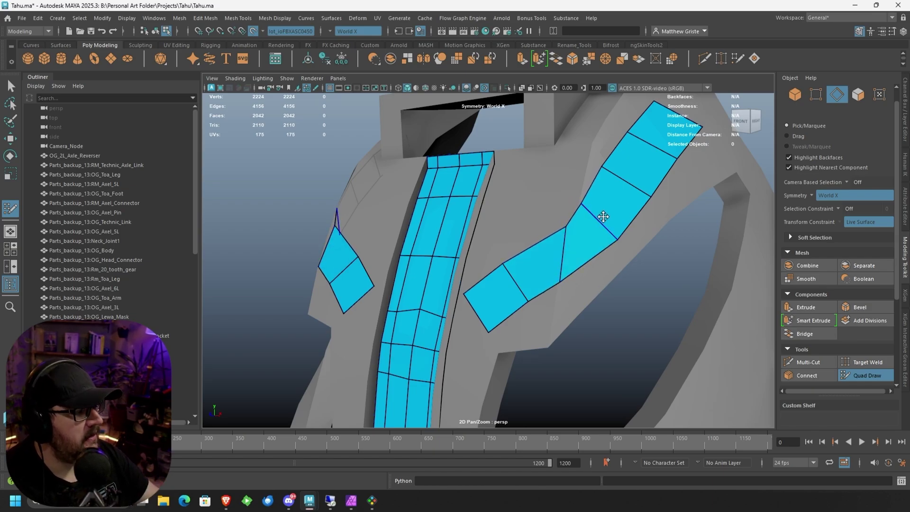
pyautogui.keyDown('alt'); pyautogui.moveTo(603, 217); pyautogui.dragTo(568, 241); pyautogui.keyUp('alt')
pyautogui.keyDown('alt'); pyautogui.moveTo(549, 203); pyautogui.dragTo(560, 229); pyautogui.keyUp('alt')
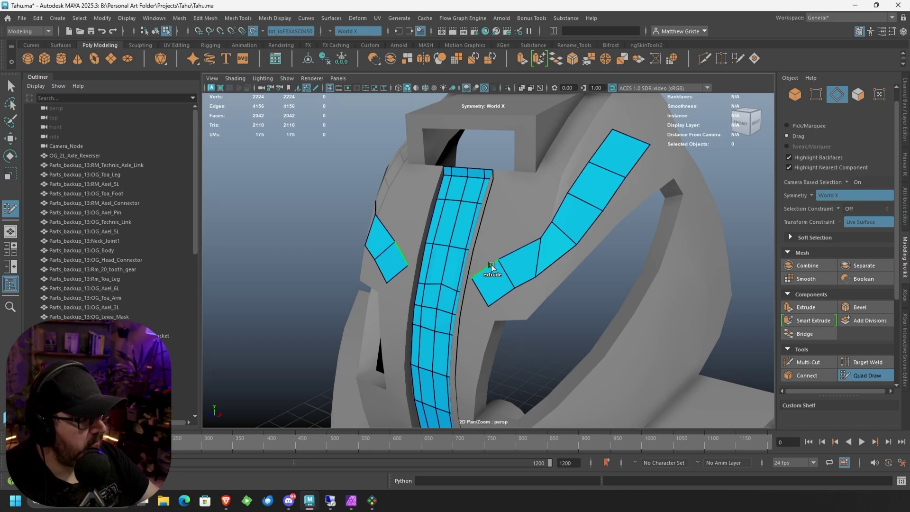
# Step: Extrude quads inward from the forehead strip's lower end and draw a second mirrored quad strip beside the raised block
pyautogui.moveTo(490, 263)
pyautogui.mouseDown()
pyautogui.moveTo(494, 235)
pyautogui.moveTo(506, 239)
pyautogui.moveTo(536, 208)
pyautogui.moveTo(541, 223)
pyautogui.moveTo(533, 212)
pyautogui.mouseUp()
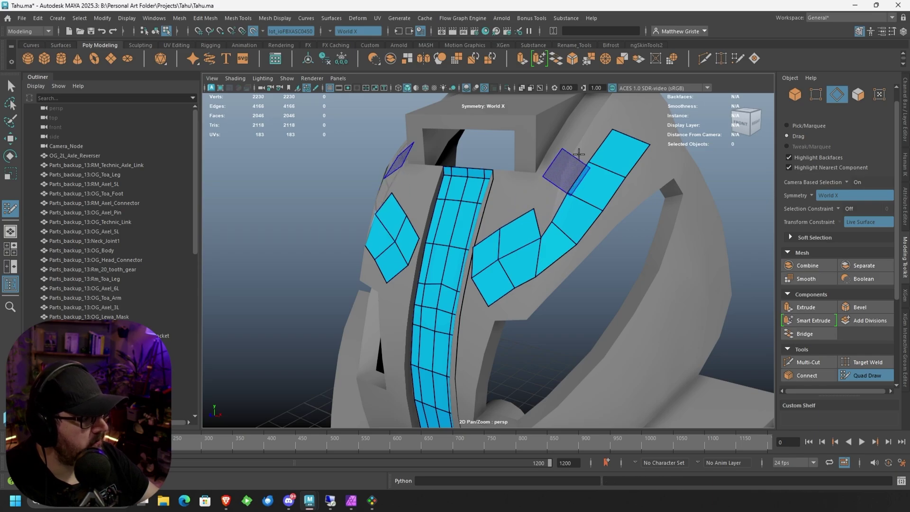
pyautogui.keyDown('alt'); pyautogui.moveTo(579, 130); pyautogui.dragTo(534, 211, button='middle'); pyautogui.keyUp('alt')
pyautogui.scroll(2, 535, 210)
pyautogui.press('Tab')
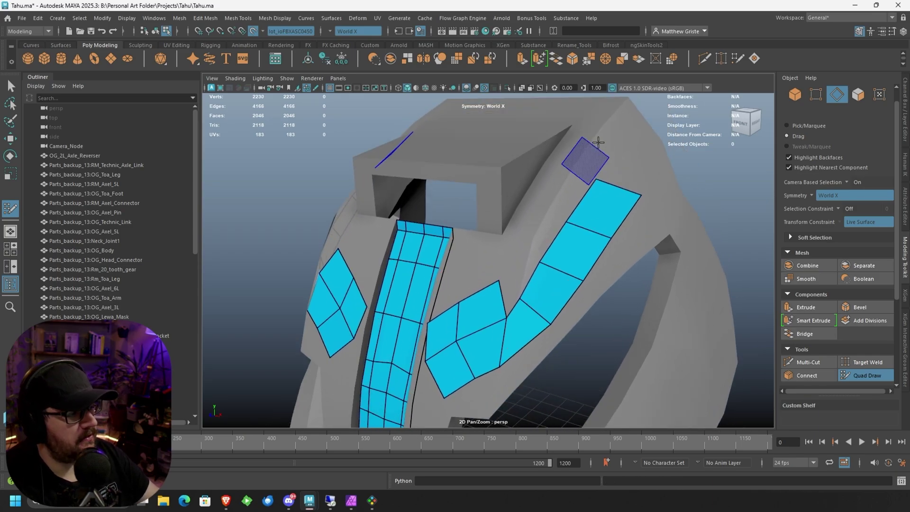
pyautogui.click(593, 142)
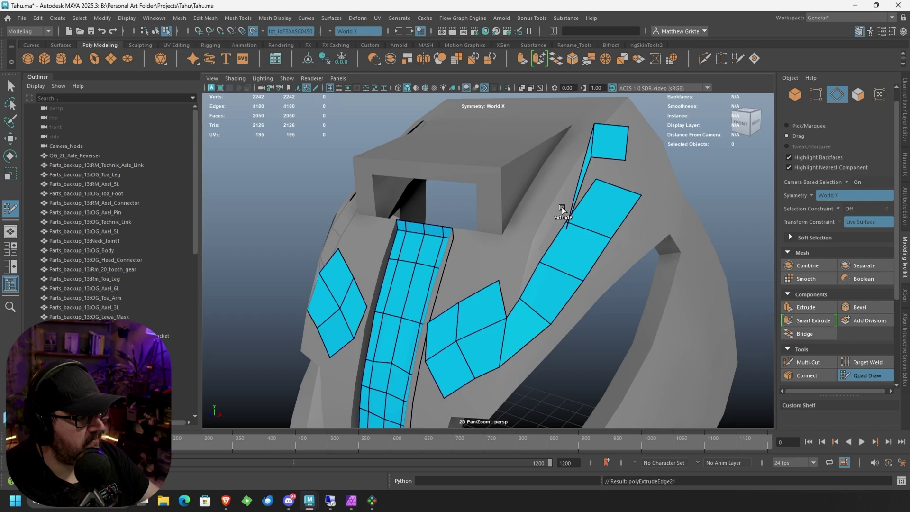
pyautogui.hotkey('ctrl', 'z')
pyautogui.hotkey('ctrl', 'z')
pyautogui.moveTo(574, 165); pyautogui.dragTo(502, 262)
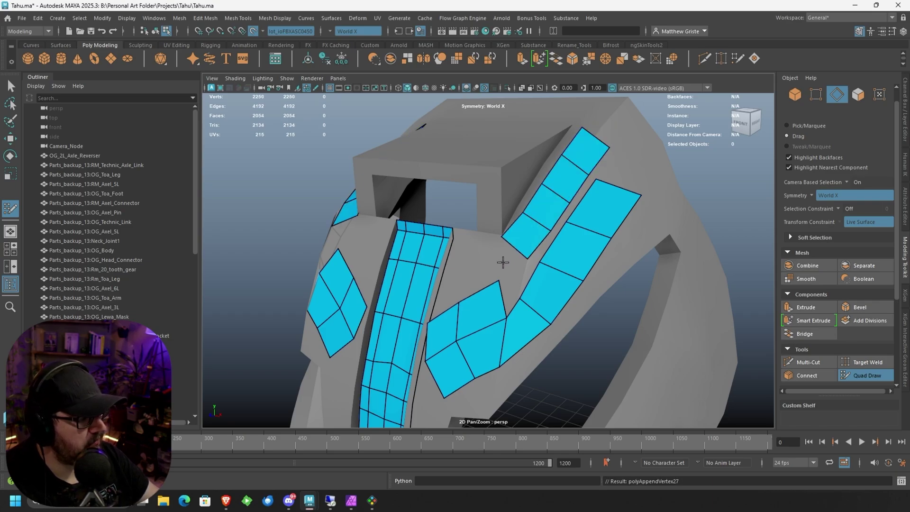
# Step: Weld the inner forehead strip to the outer strip and move the adjoining patch's upper corner toward it
pyautogui.keyDown('alt'); pyautogui.moveTo(544, 240); pyautogui.dragTo(619, 169); pyautogui.keyUp('alt')
pyautogui.moveTo(564, 225); pyautogui.dragTo(496, 266)
pyautogui.moveTo(506, 229); pyautogui.dragTo(498, 258)
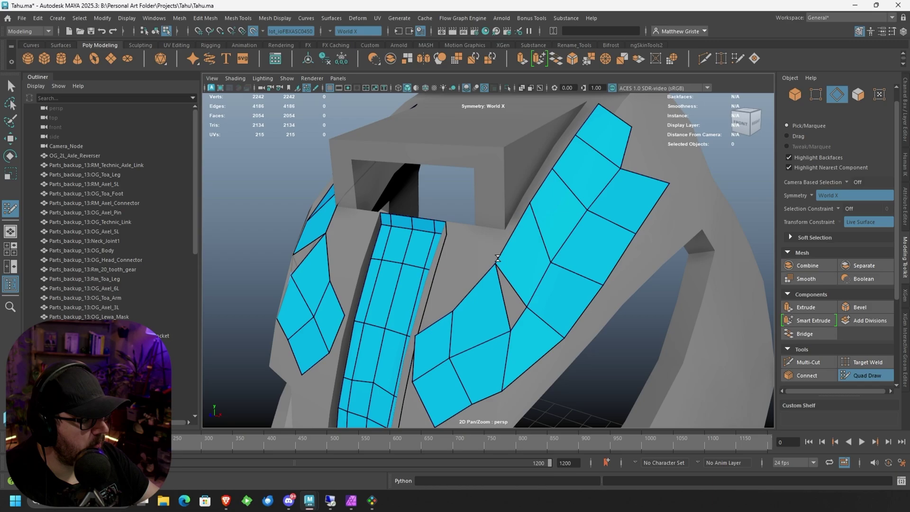
# Step: Fill the gap between the inner forehead strip and the lower quads so they form one continuous patch
pyautogui.scroll(-3, 508, 271)
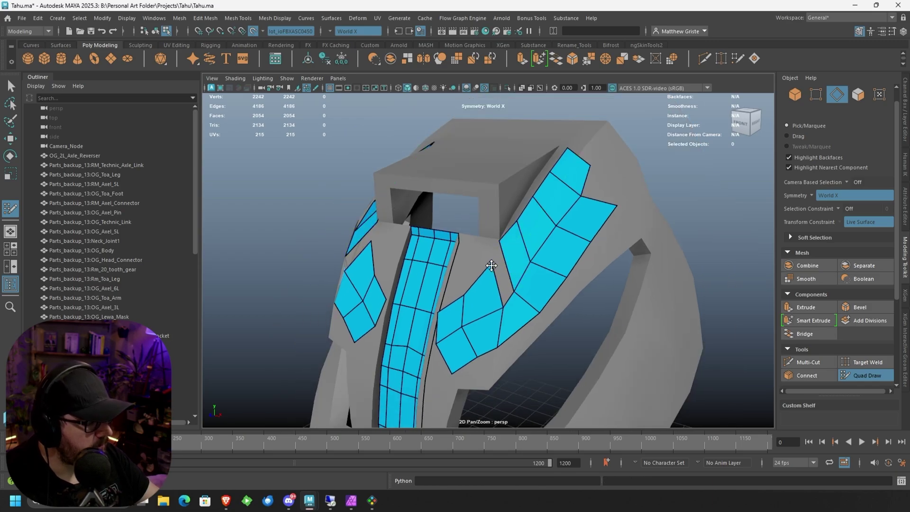
pyautogui.moveTo(491, 285); pyautogui.dragTo(500, 263)
pyautogui.hotkey('ctrl', 'z')
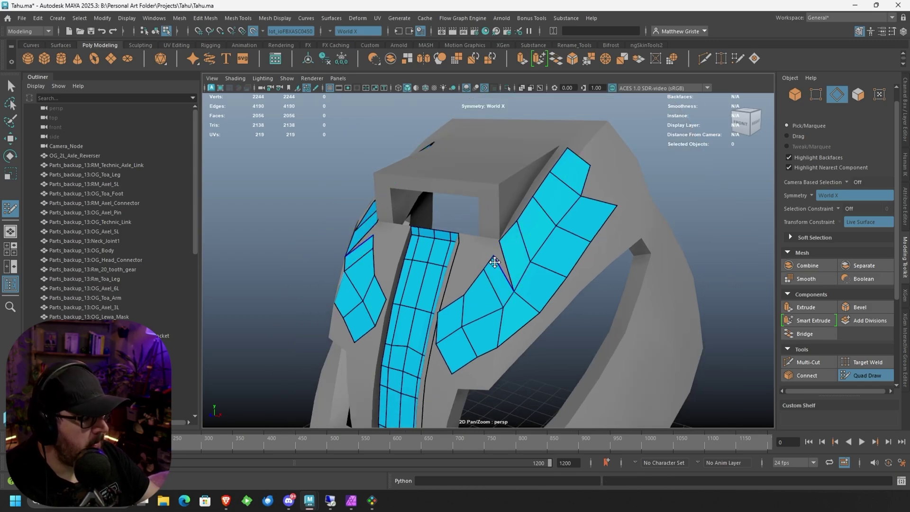
pyautogui.keyDown('shift'); pyautogui.click(500, 273); pyautogui.keyUp('shift')
pyautogui.keyDown('alt'); pyautogui.moveTo(511, 289); pyautogui.dragTo(509, 256, button='middle'); pyautogui.keyUp('alt')
pyautogui.scroll(2, 510, 256)
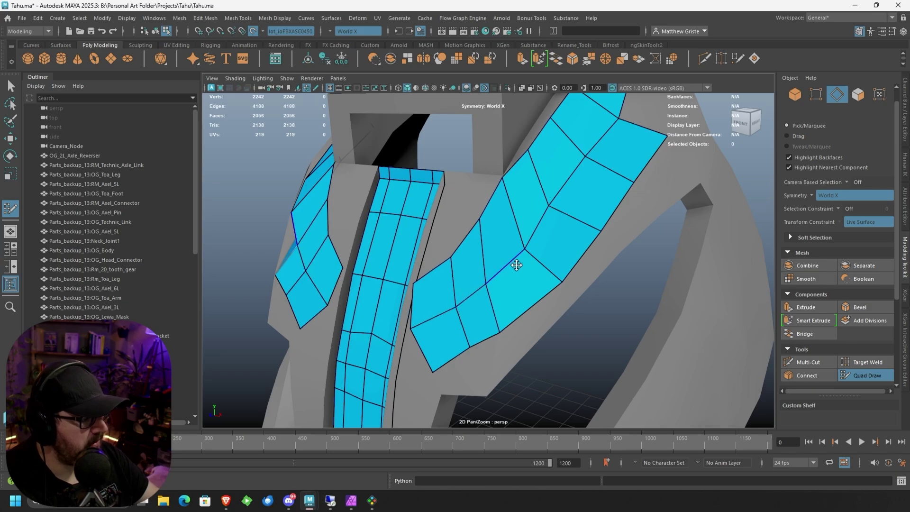
# Step: Reposition the middle vertices of the forehead patch and relax them to even out the two rows of quads
pyautogui.moveTo(548, 206)
pyautogui.mouseDown()
pyautogui.moveTo(556, 203)
pyautogui.moveTo(517, 218)
pyautogui.moveTo(481, 275)
pyautogui.moveTo(455, 243)
pyautogui.moveTo(471, 216)
pyautogui.moveTo(545, 240)
pyautogui.moveTo(538, 230)
pyautogui.moveTo(516, 247)
pyautogui.moveTo(458, 312)
pyautogui.moveTo(557, 205)
pyautogui.moveTo(573, 163)
pyautogui.mouseUp()
pyautogui.scroll(-5, 555, 203)
pyautogui.scroll(4, 462, 232)
pyautogui.scroll(-6, 471, 216)
pyautogui.scroll(5, 549, 238)
pyautogui.scroll(3, 518, 249)
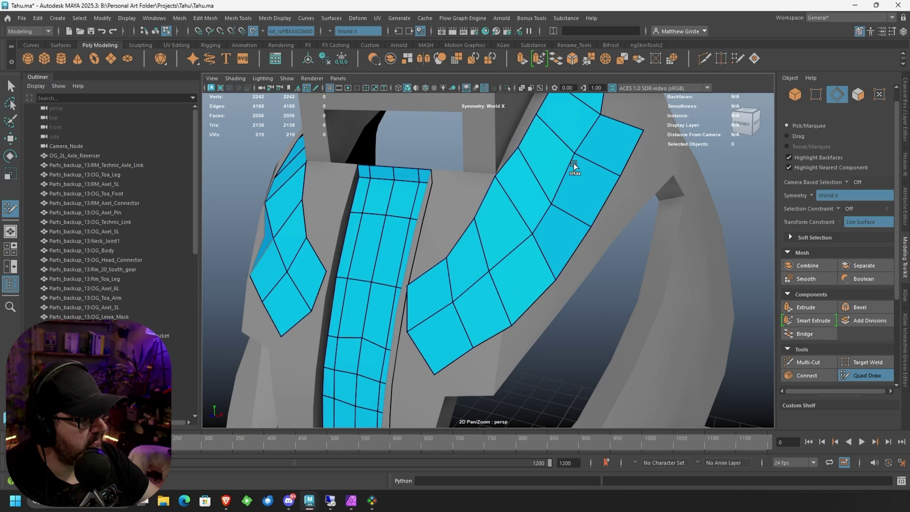
pyautogui.moveTo(538, 206)
pyautogui.keyDown('shift'); pyautogui.mouseDown()
pyautogui.moveTo(586, 138)
pyautogui.moveTo(561, 166)
pyautogui.mouseUp(); pyautogui.keyUp('shift')
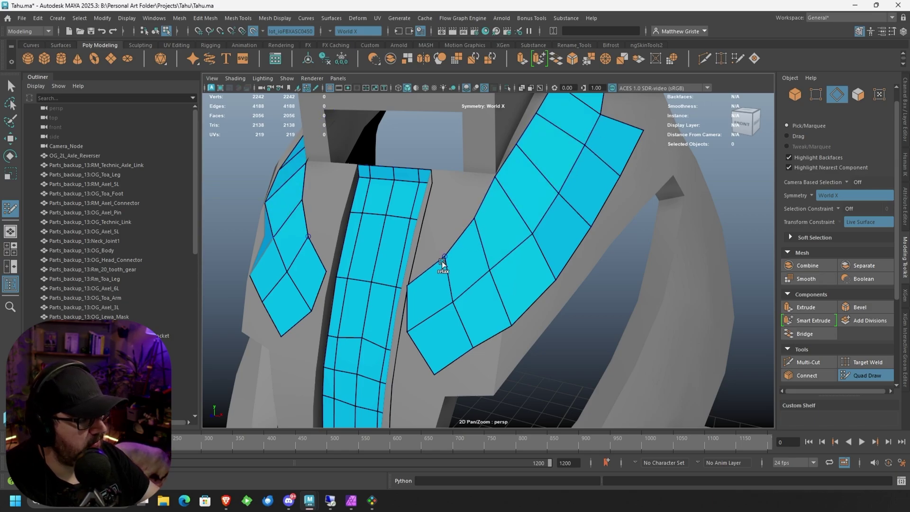
pyautogui.keyDown('alt'); pyautogui.moveTo(516, 230); pyautogui.dragTo(485, 287); pyautogui.keyUp('alt')
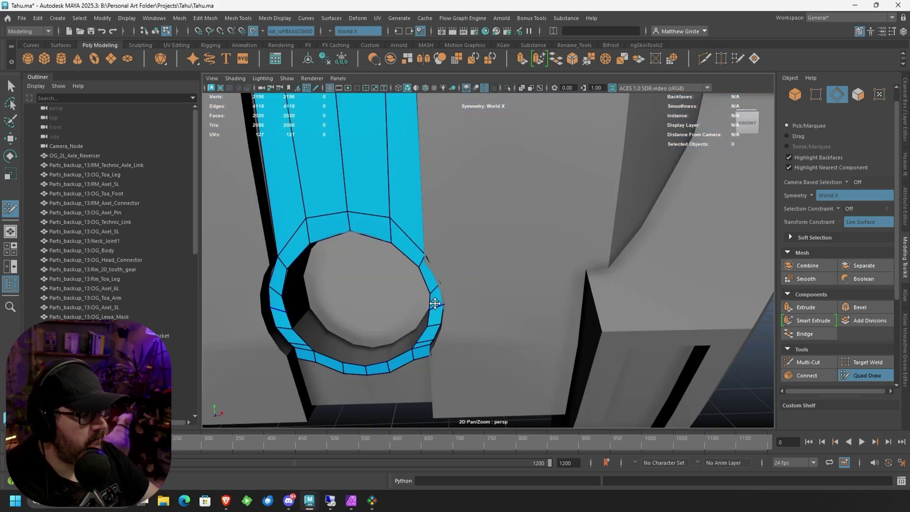
# Step: Try extruding the upper rim edges deep into the round opening's wall and undo the extrusions
pyautogui.keyDown('alt'); pyautogui.moveTo(435, 305); pyautogui.dragTo(447, 285); pyautogui.keyUp('alt')
pyautogui.keyDown('alt'); pyautogui.moveTo(447, 285); pyautogui.dragTo(563, 211, button='middle'); pyautogui.keyUp('alt')
pyautogui.scroll(4, 524, 205)
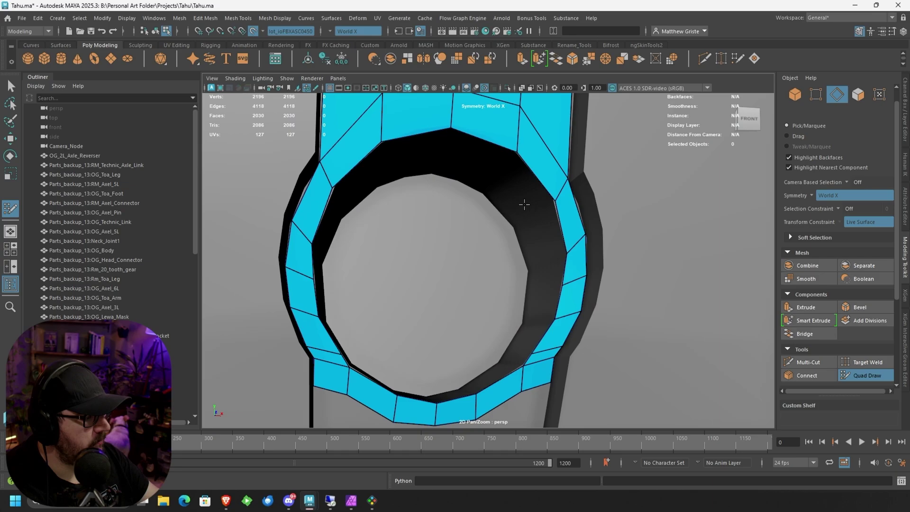
pyautogui.keyDown('alt'); pyautogui.moveTo(524, 204); pyautogui.dragTo(480, 338); pyautogui.keyUp('alt')
pyautogui.moveTo(411, 275); pyautogui.dragTo(425, 348)
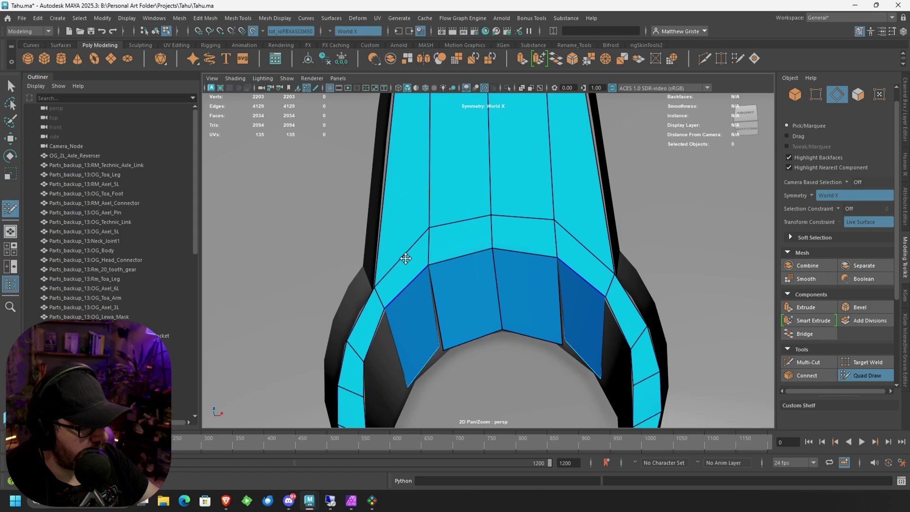
pyautogui.hotkey('ctrl', 'z')
pyautogui.hotkey('ctrl', 'z')
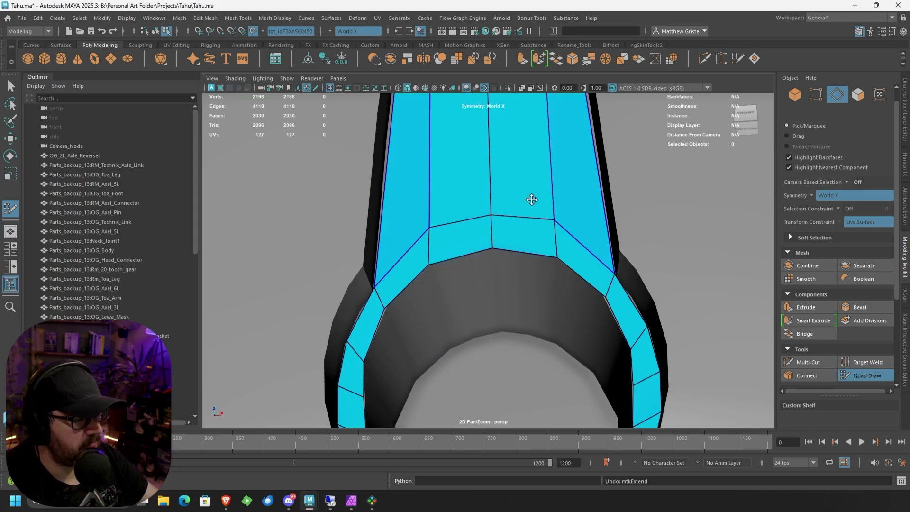
# Step: Examine the round opening's rim and inner wall from the front, close up and from the side
pyautogui.scroll(-5, 467, 277)
pyautogui.keyDown('alt'); pyautogui.moveTo(607, 316); pyautogui.dragTo(424, 288); pyautogui.keyUp('alt')
pyautogui.scroll(4, 442, 286)
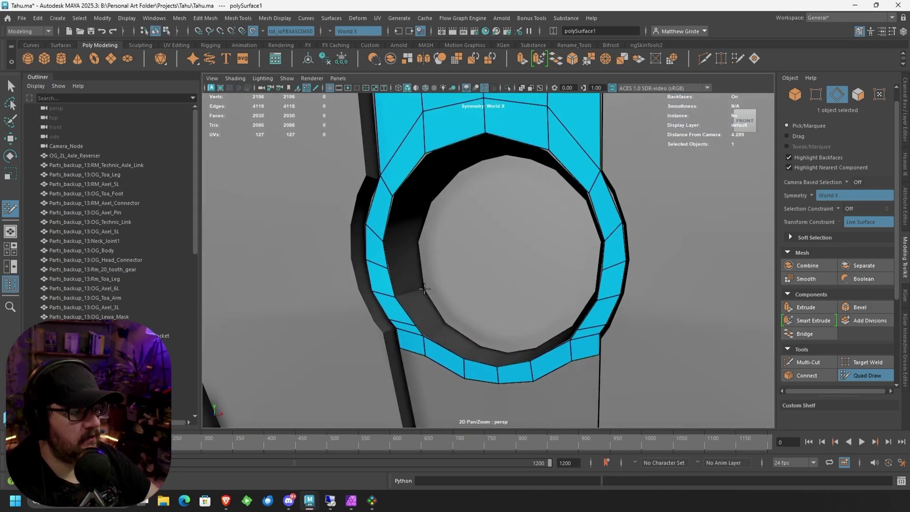
pyautogui.scroll(5, 469, 180)
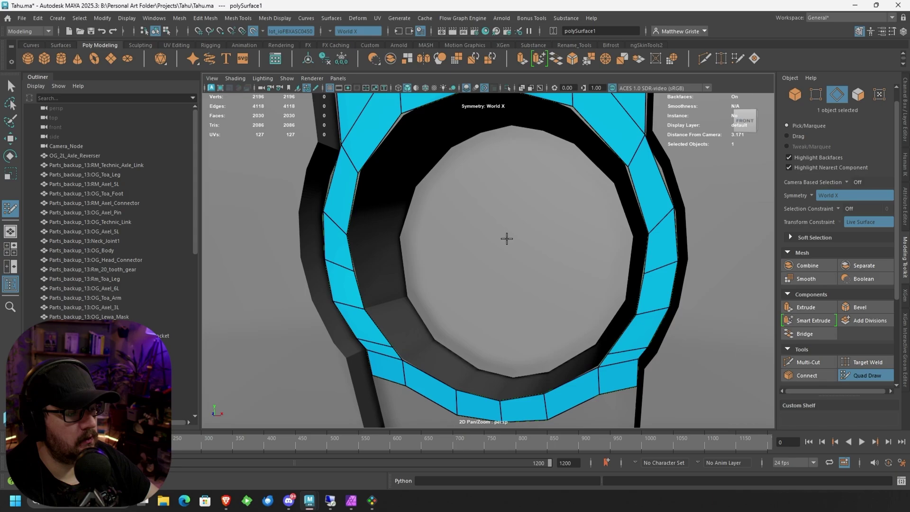
pyautogui.moveTo(340, 316); pyautogui.dragTo(372, 261, button='middle')
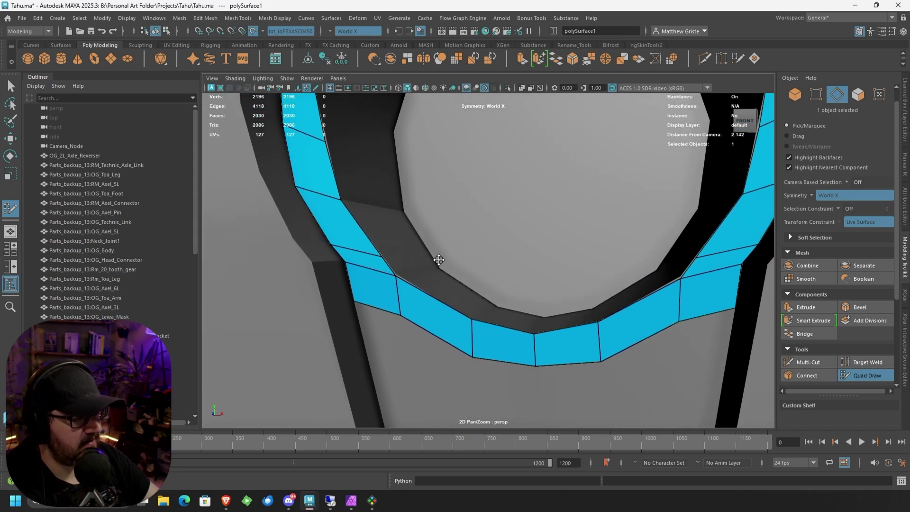
pyautogui.scroll(-4, 352, 219)
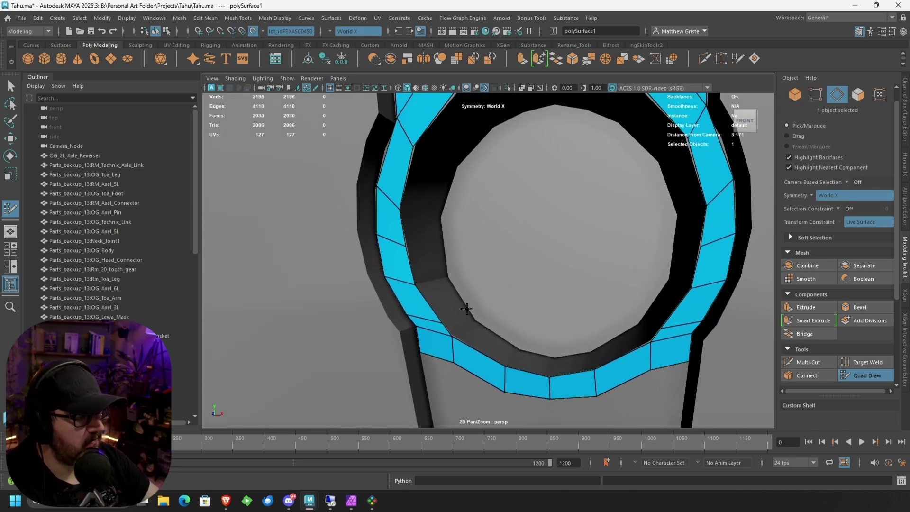
pyautogui.keyDown('alt'); pyautogui.moveTo(512, 327); pyautogui.dragTo(416, 288); pyautogui.keyUp('alt')
pyautogui.keyDown('alt'); pyautogui.moveTo(535, 218); pyautogui.dragTo(457, 302, button='middle'); pyautogui.keyUp('alt')
pyautogui.scroll(-2, 458, 302)
pyautogui.scroll(4, 450, 308)
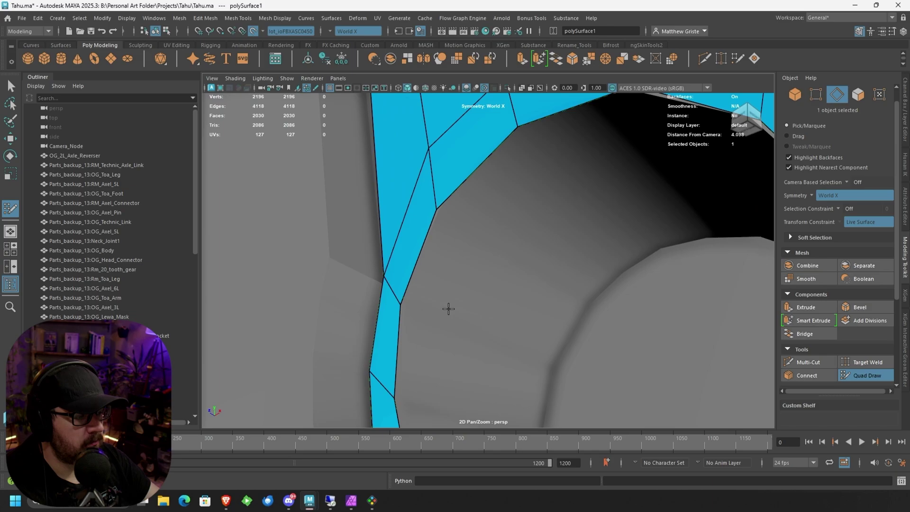
pyautogui.keyDown('alt'); pyautogui.moveTo(449, 309); pyautogui.dragTo(398, 232); pyautogui.keyUp('alt')
pyautogui.scroll(-4, 408, 256)
pyautogui.scroll(2, 428, 243)
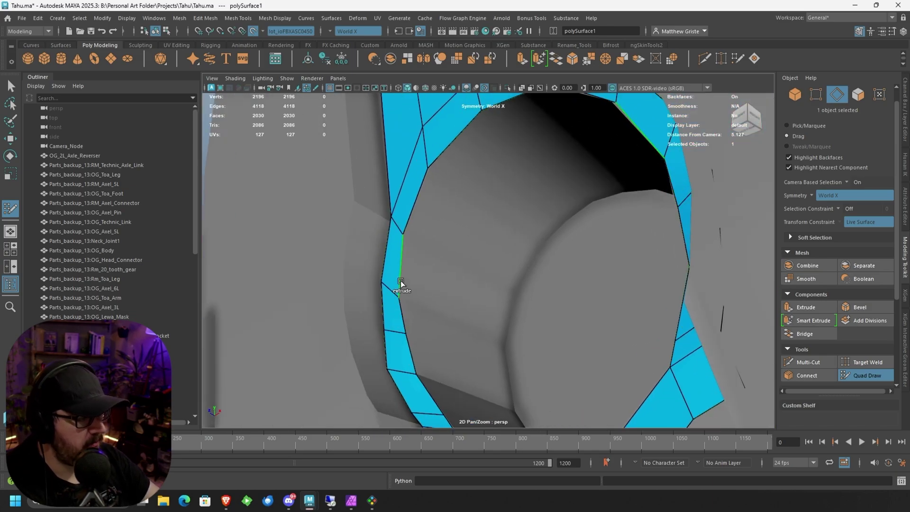
# Step: Extrude a shallow band of quads from the inner rim edges into the round opening along its top and sides
pyautogui.moveTo(400, 283)
pyautogui.mouseDown()
pyautogui.moveTo(461, 276)
pyautogui.moveTo(426, 277)
pyautogui.moveTo(439, 284)
pyautogui.mouseUp()
pyautogui.keyDown('alt'); pyautogui.moveTo(441, 284); pyautogui.dragTo(551, 255); pyautogui.keyUp('alt')
pyautogui.moveTo(480, 270); pyautogui.dragTo(405, 272)
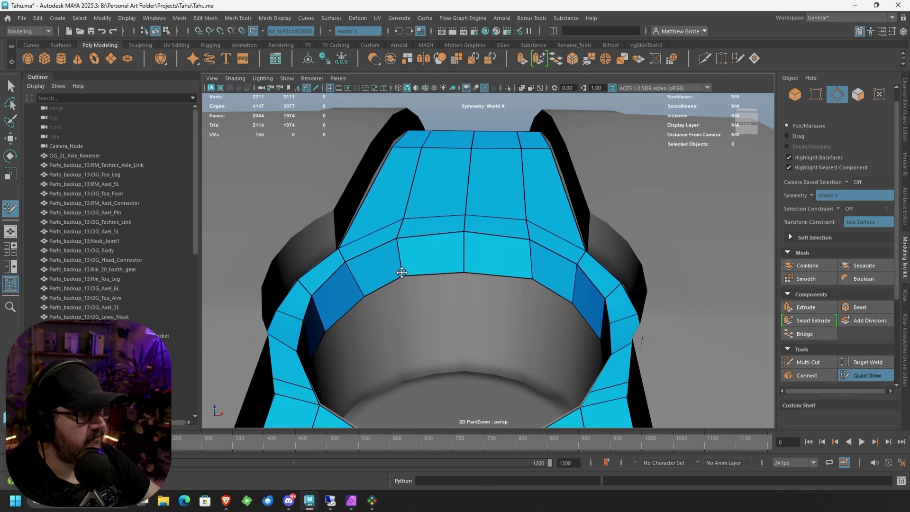
# Step: Extrude the lower rim edges into the opening, weld them to the side band and even out the vertices
pyautogui.keyDown('alt'); pyautogui.moveTo(547, 277); pyautogui.dragTo(456, 377); pyautogui.keyUp('alt')
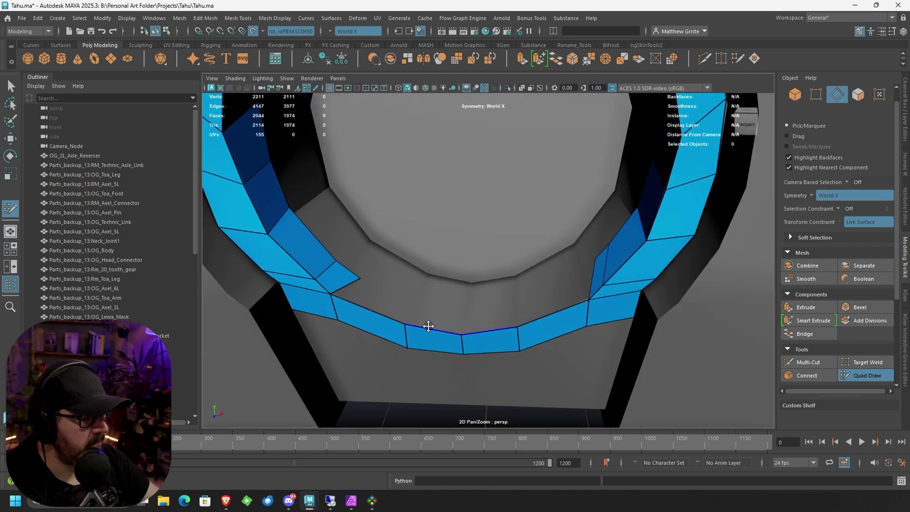
pyautogui.moveTo(439, 328)
pyautogui.mouseDown()
pyautogui.moveTo(440, 303)
pyautogui.moveTo(455, 311)
pyautogui.mouseUp()
pyautogui.moveTo(455, 309); pyautogui.dragTo(456, 305, button='middle')
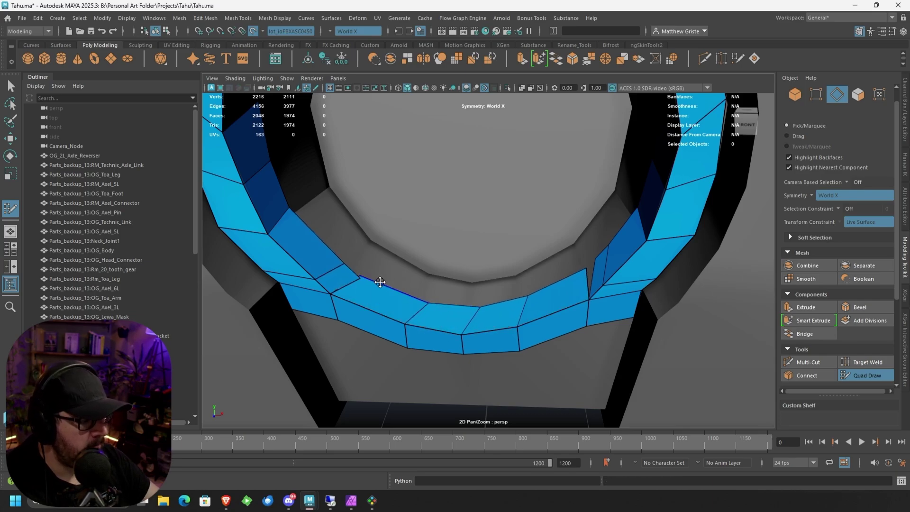
pyautogui.moveTo(355, 278); pyautogui.dragTo(328, 250)
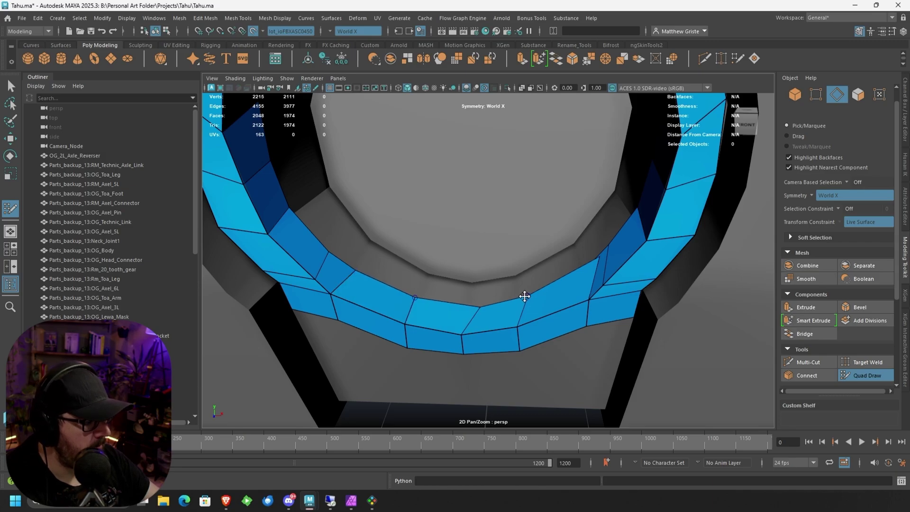
pyautogui.moveTo(524, 296); pyautogui.dragTo(493, 298)
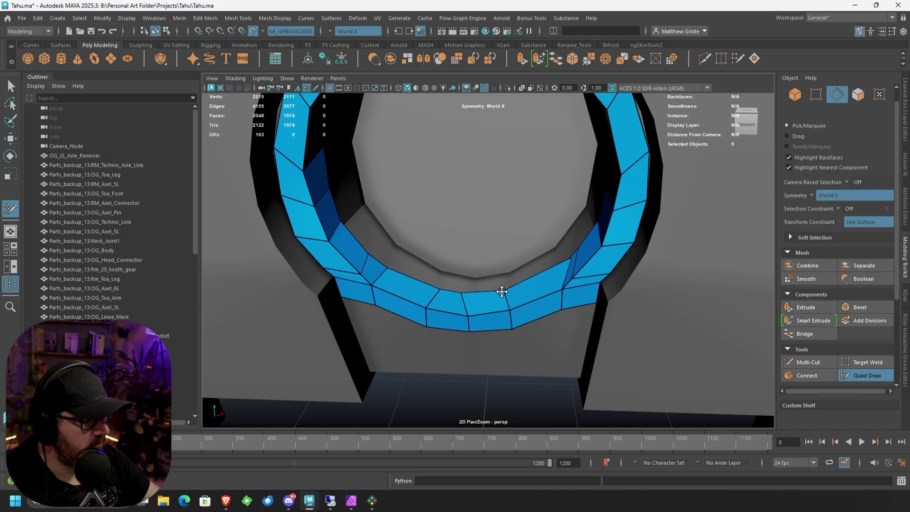
# Step: Fill the opening's inner wall with quads from the shallow band to the inner edge along the top and one side
pyautogui.scroll(-3, 492, 295)
pyautogui.keyDown('alt'); pyautogui.moveTo(491, 296); pyautogui.dragTo(449, 264); pyautogui.keyUp('alt')
pyautogui.scroll(5, 465, 252)
pyautogui.scroll(-3, 440, 275)
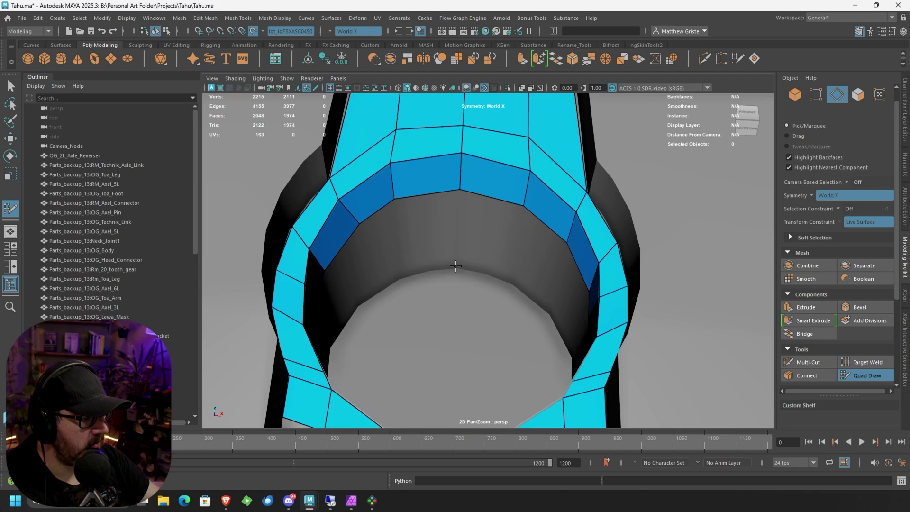
pyautogui.keyDown('shift'); pyautogui.click(440, 239); pyautogui.keyUp('shift')
pyautogui.keyDown('alt'); pyautogui.moveTo(449, 260); pyautogui.dragTo(461, 270); pyautogui.keyUp('alt')
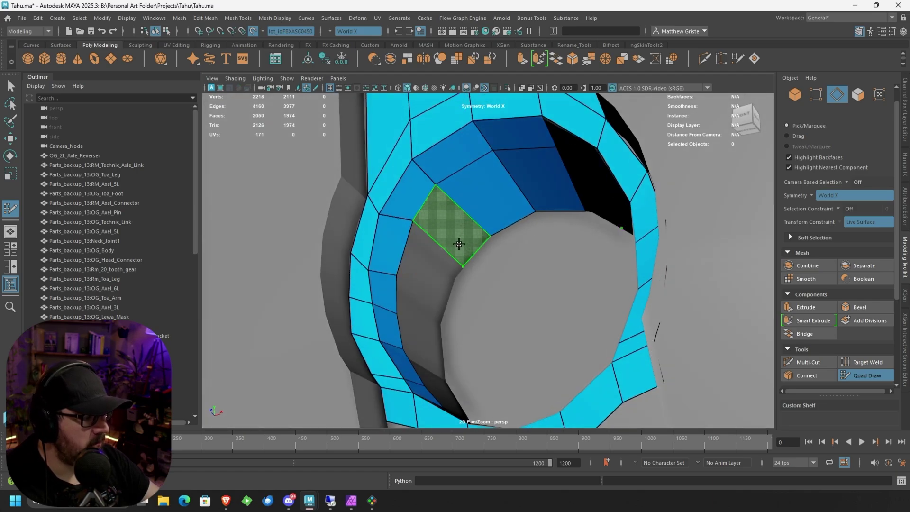
pyautogui.keyDown('shift'); pyautogui.click(438, 265); pyautogui.keyUp('shift')
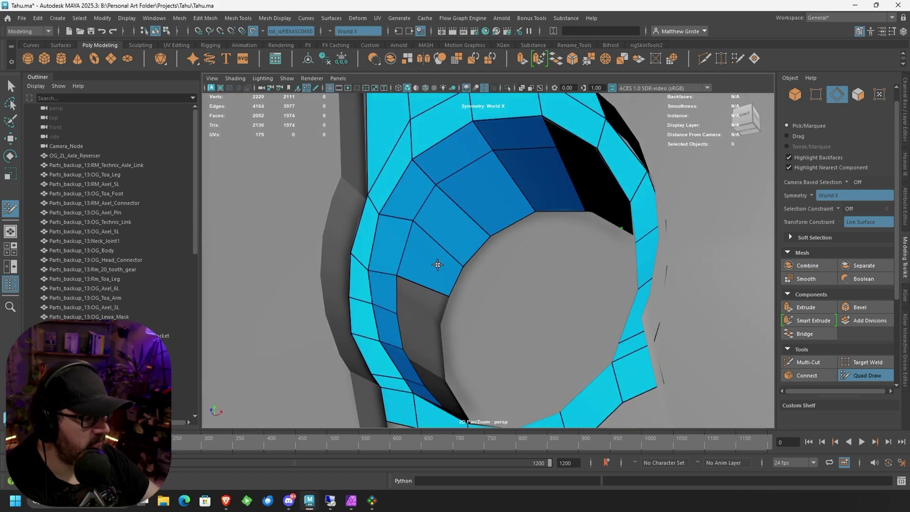
pyautogui.keyDown('shift'); pyautogui.click(440, 316); pyautogui.keyUp('shift')
# Step: Place dots along the opening's lower inner edge and fill quads between them and the shallow band
pyautogui.moveTo(439, 316)
pyautogui.keyDown('alt'); pyautogui.mouseDown()
pyautogui.moveTo(439, 337)
pyautogui.moveTo(448, 263)
pyautogui.moveTo(463, 270)
pyautogui.moveTo(449, 222)
pyautogui.mouseUp(); pyautogui.keyUp('alt')
pyautogui.keyDown('shift'); pyautogui.click(447, 261); pyautogui.keyUp('shift')
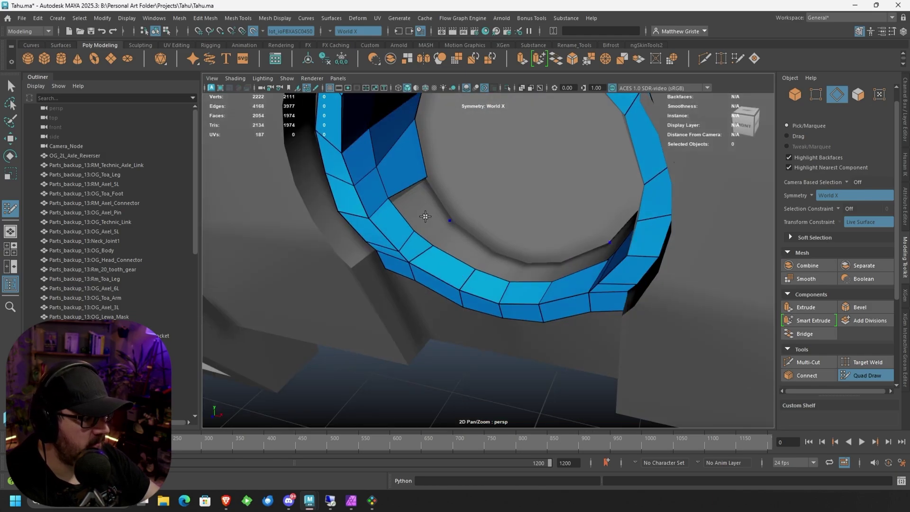
pyautogui.keyDown('shift'); pyautogui.click(427, 218); pyautogui.keyUp('shift')
pyautogui.click(462, 231)
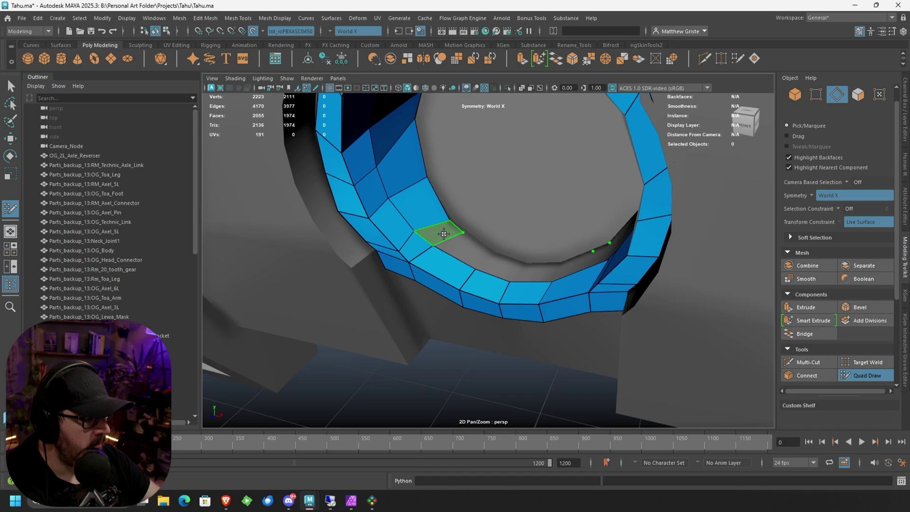
pyautogui.keyDown('alt'); pyautogui.moveTo(479, 248); pyautogui.dragTo(467, 237); pyautogui.keyUp('alt')
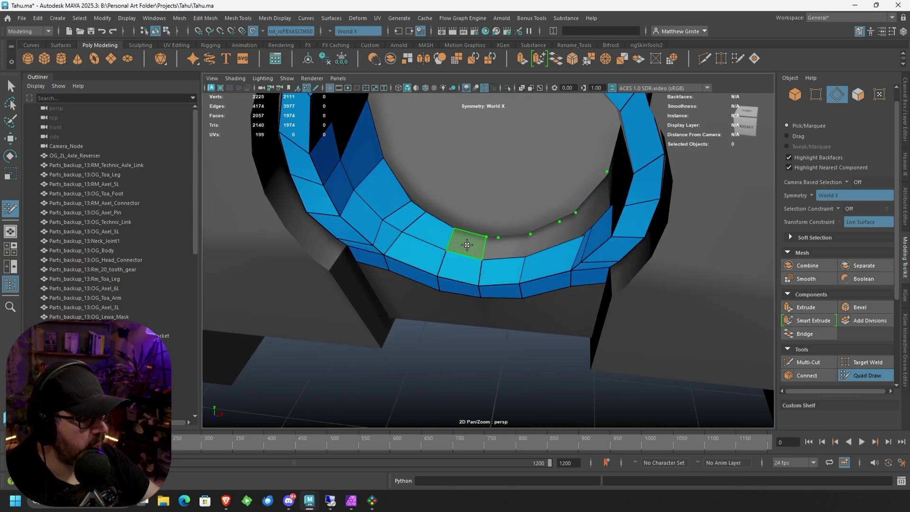
pyautogui.keyDown('shift'); pyautogui.click(467, 245); pyautogui.keyUp('shift')
# Step: Fill quads down the side of the opening's inner wall between the shallow band and the inner-edge dots
pyautogui.keyDown('alt'); pyautogui.moveTo(468, 249); pyautogui.dragTo(451, 190); pyautogui.keyUp('alt')
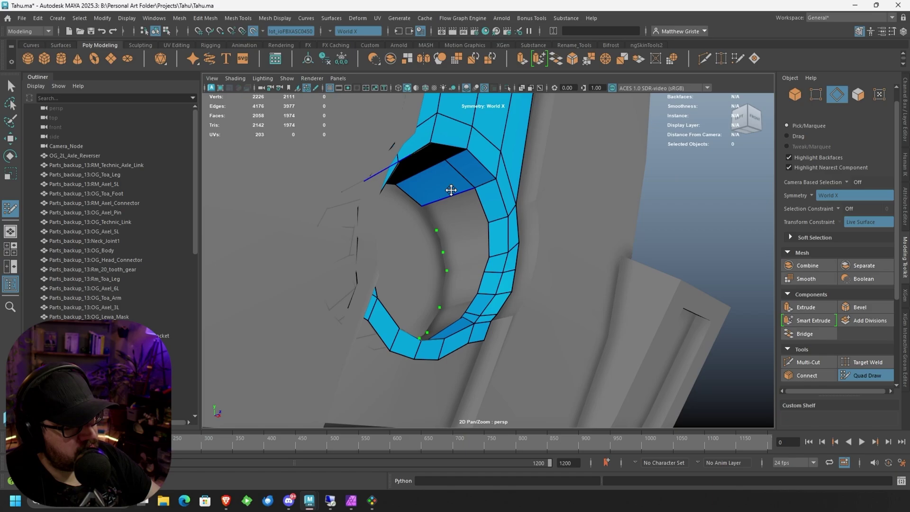
pyautogui.scroll(2, 455, 223)
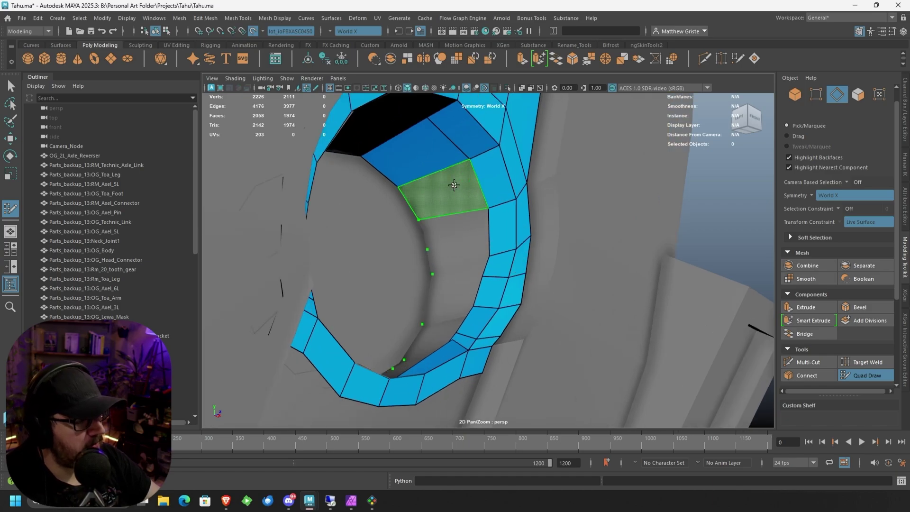
pyautogui.moveTo(462, 191)
pyautogui.keyDown('alt'); pyautogui.mouseDown()
pyautogui.moveTo(405, 194)
pyautogui.moveTo(461, 197)
pyautogui.mouseUp(); pyautogui.keyUp('alt')
pyautogui.keyDown('shift'); pyautogui.click(463, 201); pyautogui.keyUp('shift')
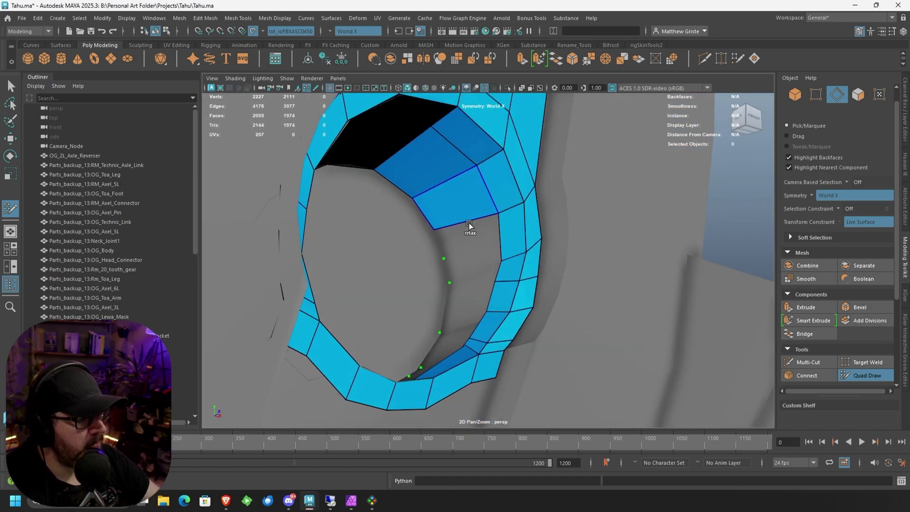
pyautogui.keyDown('shift'); pyautogui.click(471, 236); pyautogui.keyUp('shift')
pyautogui.keyDown('shift'); pyautogui.click(477, 293); pyautogui.keyUp('shift')
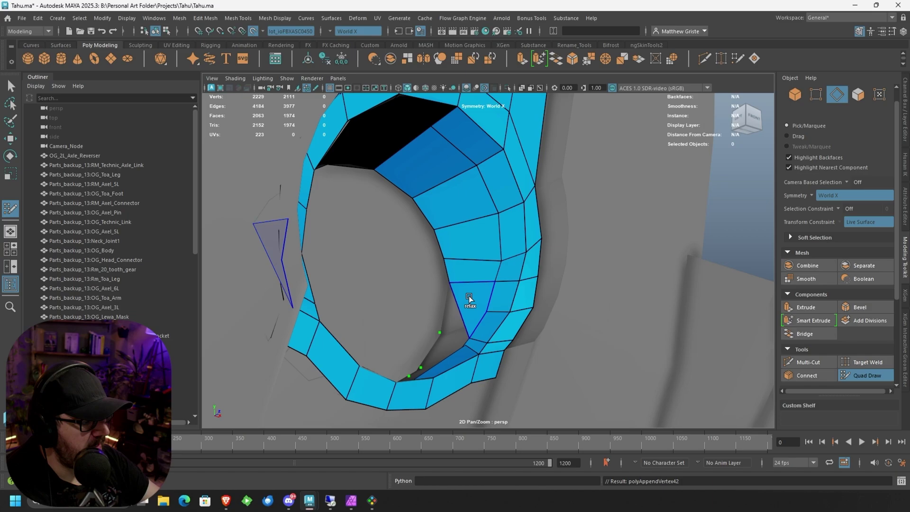
# Step: Undo the inner-wall quads, the inner-edge dots and the shallow band, back to the bare rim strip
pyautogui.scroll(-4, 429, 300)
pyautogui.keyDown('alt'); pyautogui.moveTo(429, 300); pyautogui.dragTo(333, 313); pyautogui.keyUp('alt')
pyautogui.scroll(4, 465, 292)
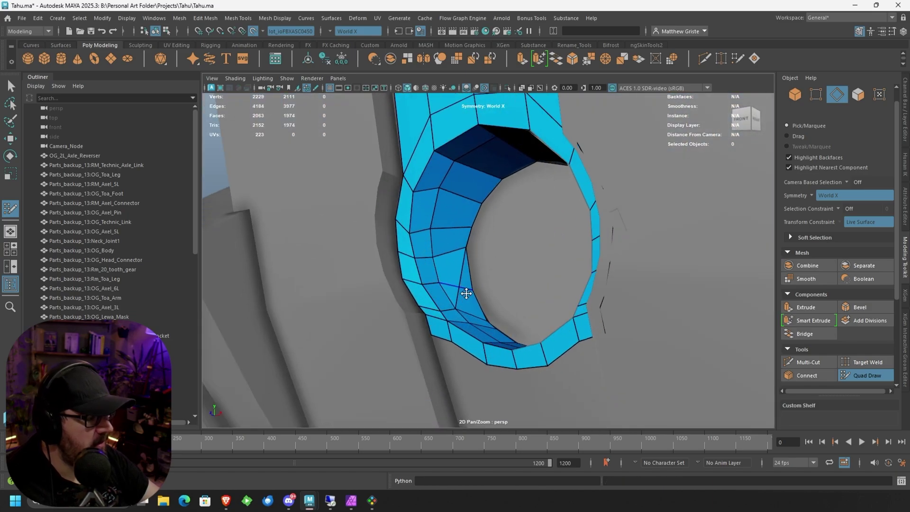
pyautogui.hotkey('ctrl', 'z')
pyautogui.keyDown('alt'); pyautogui.moveTo(466, 293); pyautogui.dragTo(524, 276); pyautogui.keyUp('alt')
pyautogui.keyDown('shift'); pyautogui.click(511, 253); pyautogui.keyUp('shift')
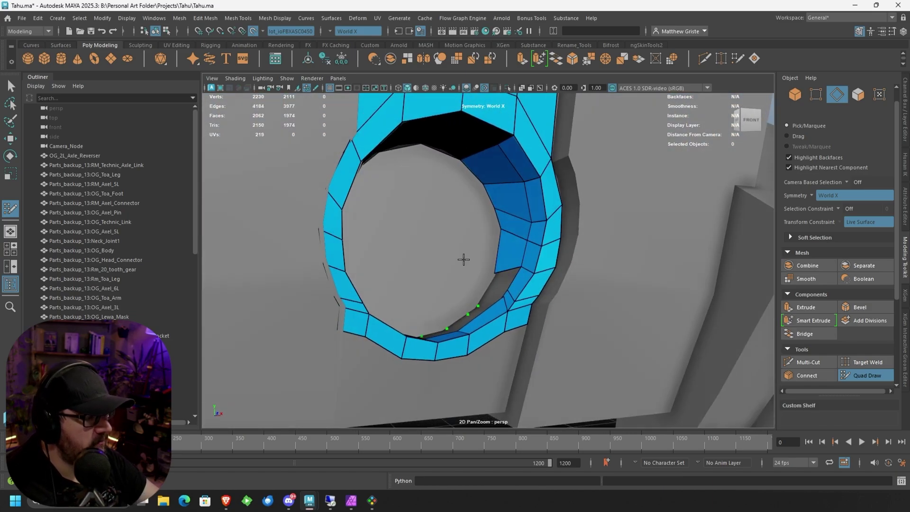
pyautogui.moveTo(463, 258)
pyautogui.keyDown('alt'); pyautogui.mouseDown()
pyautogui.moveTo(417, 234)
pyautogui.moveTo(618, 267)
pyautogui.moveTo(532, 269)
pyautogui.moveTo(451, 239)
pyautogui.moveTo(496, 229)
pyautogui.moveTo(482, 297)
pyautogui.moveTo(487, 263)
pyautogui.mouseUp(); pyautogui.keyUp('alt')
pyautogui.hotkey('ctrl', 'z')
pyautogui.hotkey('ctrl', 'z')
pyautogui.hotkey('ctrl', 'z')
pyautogui.hotkey('ctrl', 'z')
pyautogui.hotkey('ctrl', 'z')
pyautogui.hotkey('ctrl', 'z')
pyautogui.hotkey('ctrl', 'z')
pyautogui.hotkey('ctrl', 'z')
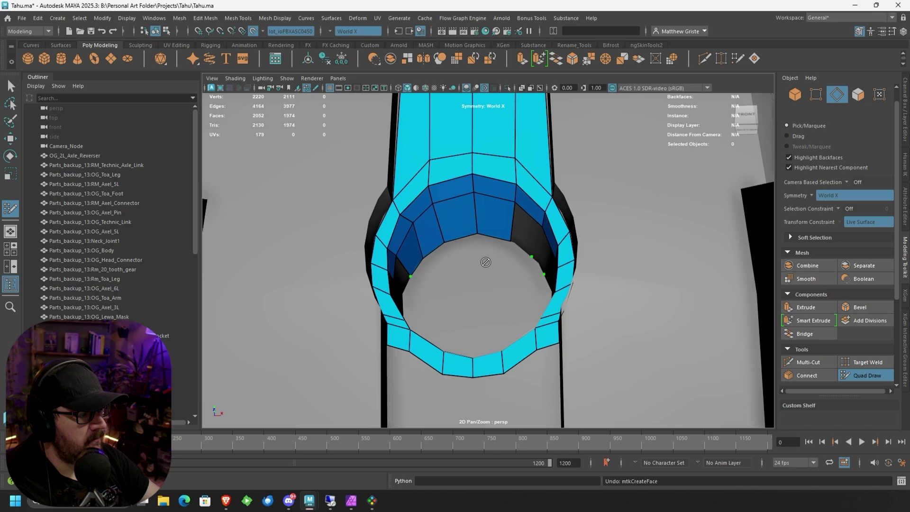
pyautogui.hotkey('ctrl', 'z')
pyautogui.hotkey('ctrl', 'z')
pyautogui.hotkey('ctrl', 'z')
pyautogui.hotkey('ctrl', 'z')
pyautogui.hotkey('ctrl', 'z')
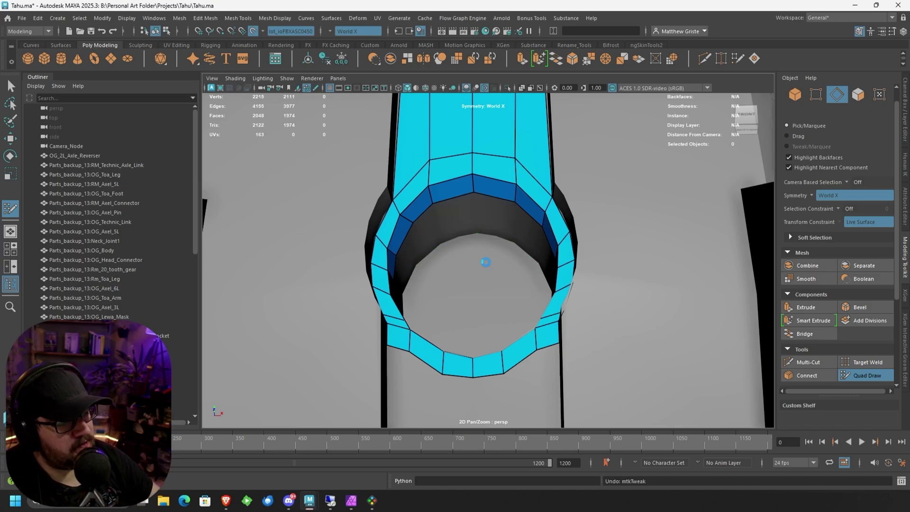
pyautogui.hotkey('ctrl', 'z')
pyautogui.hotkey('ctrl', 'z')
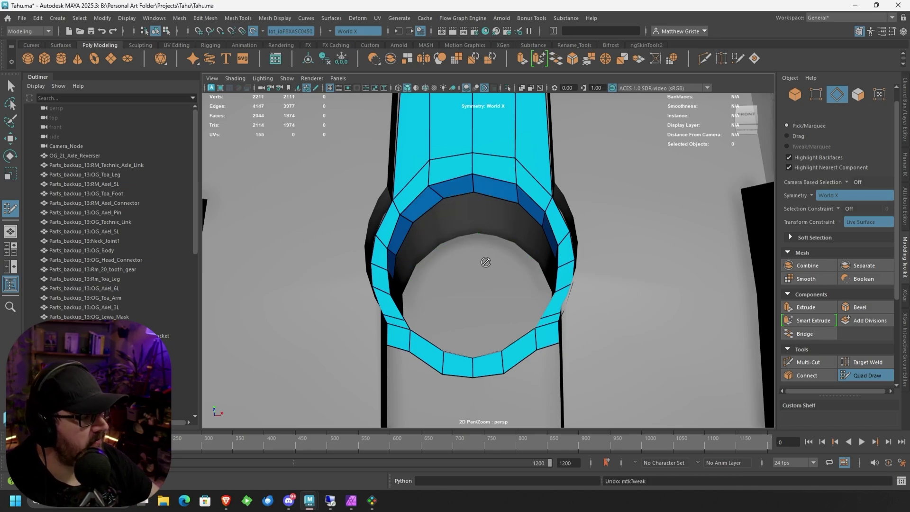
pyautogui.hotkey('ctrl', 'z')
# Step: Place dots on the opening's inner edge and fill full-depth quads from the rim across the top and upper sides
pyautogui.moveTo(485, 262)
pyautogui.keyDown('alt'); pyautogui.mouseDown()
pyautogui.moveTo(467, 232)
pyautogui.moveTo(445, 266)
pyautogui.moveTo(477, 251)
pyautogui.mouseUp(); pyautogui.keyUp('alt')
pyautogui.scroll(5, 470, 257)
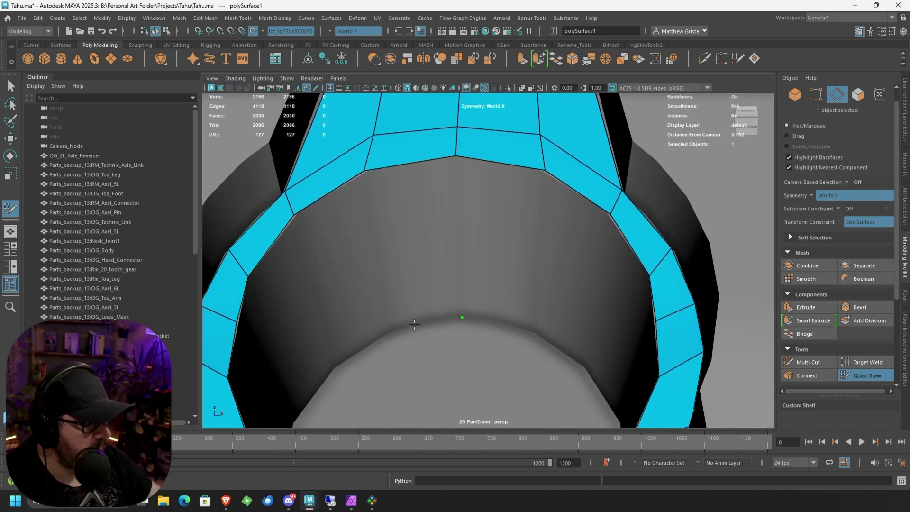
pyautogui.keyDown('shift'); pyautogui.click(490, 254); pyautogui.keyUp('shift')
pyautogui.keyDown('alt'); pyautogui.moveTo(548, 341); pyautogui.dragTo(550, 342); pyautogui.keyUp('alt')
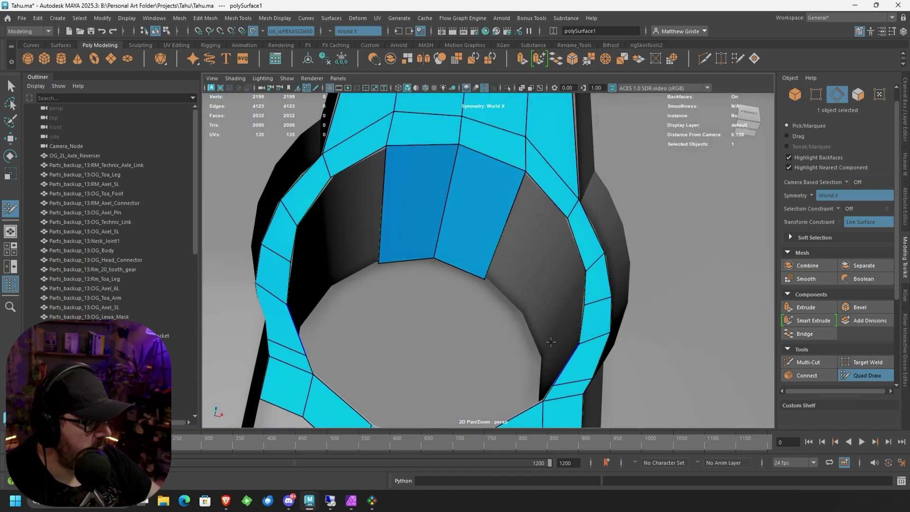
pyautogui.keyDown('shift'); pyautogui.click(511, 236); pyautogui.keyUp('shift')
pyautogui.keyDown('alt'); pyautogui.moveTo(532, 312); pyautogui.dragTo(486, 285); pyautogui.keyUp('alt')
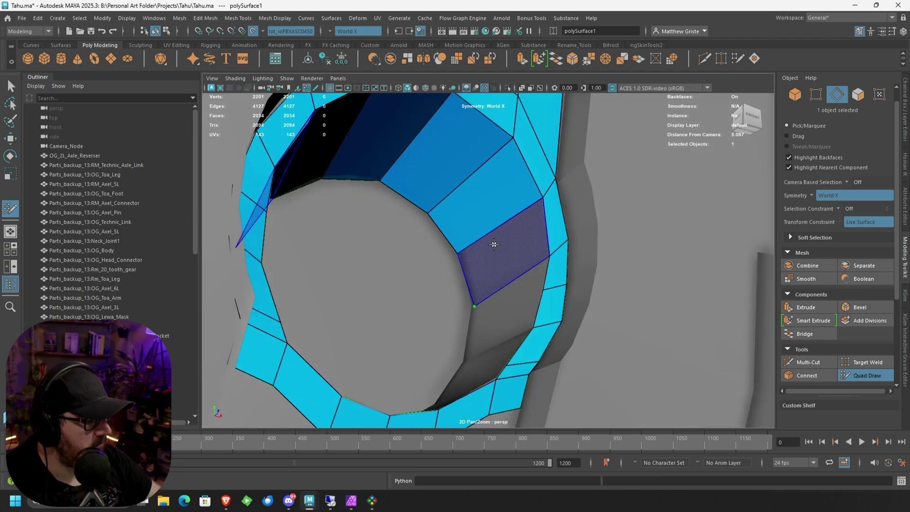
pyautogui.keyDown('shift'); pyautogui.click(490, 243); pyautogui.keyUp('shift')
pyautogui.moveTo(491, 242)
pyautogui.keyDown('alt'); pyautogui.mouseDown()
pyautogui.moveTo(483, 301)
pyautogui.moveTo(463, 254)
pyautogui.mouseUp(); pyautogui.keyUp('alt')
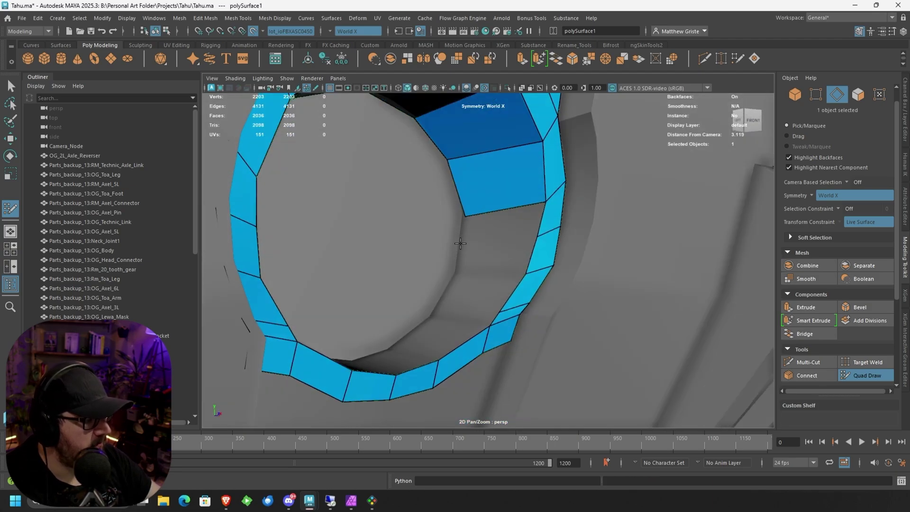
# Step: Continue the full-depth quads down the sides of the inner wall to the opening's lower corners
pyautogui.keyDown('shift'); pyautogui.click(492, 233); pyautogui.keyUp('shift')
pyautogui.click(459, 268)
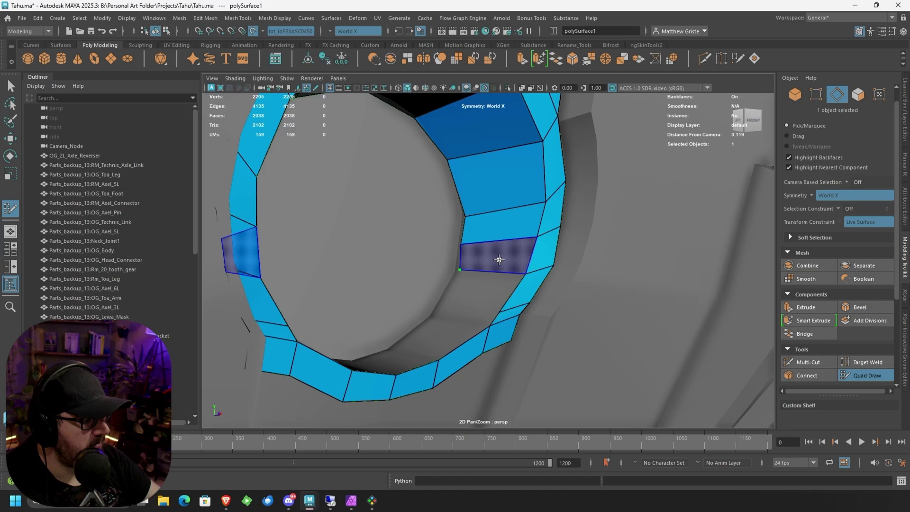
pyautogui.keyDown('shift'); pyautogui.click(498, 261); pyautogui.keyUp('shift')
pyautogui.keyDown('alt'); pyautogui.moveTo(497, 260); pyautogui.dragTo(463, 291); pyautogui.keyUp('alt')
pyautogui.click(468, 265)
pyautogui.keyDown('shift'); pyautogui.click(505, 251); pyautogui.keyUp('shift')
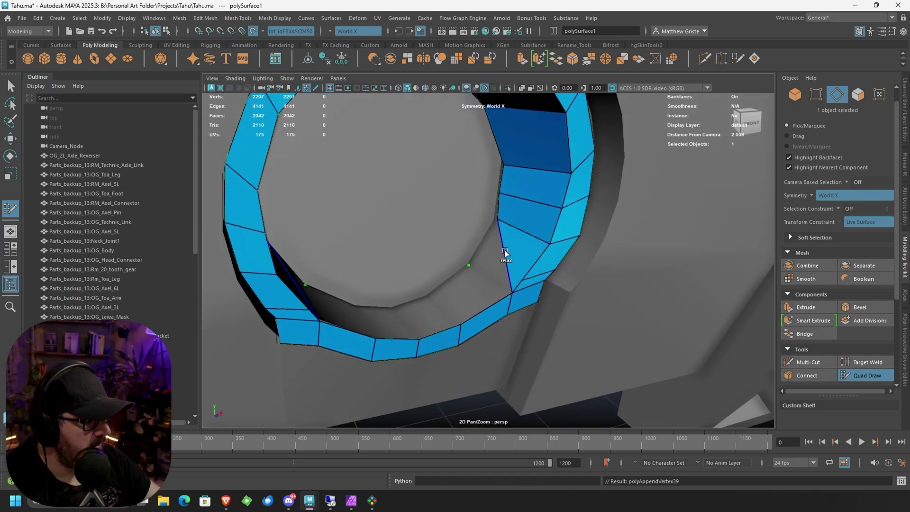
pyautogui.hotkey('ctrl', 'z')
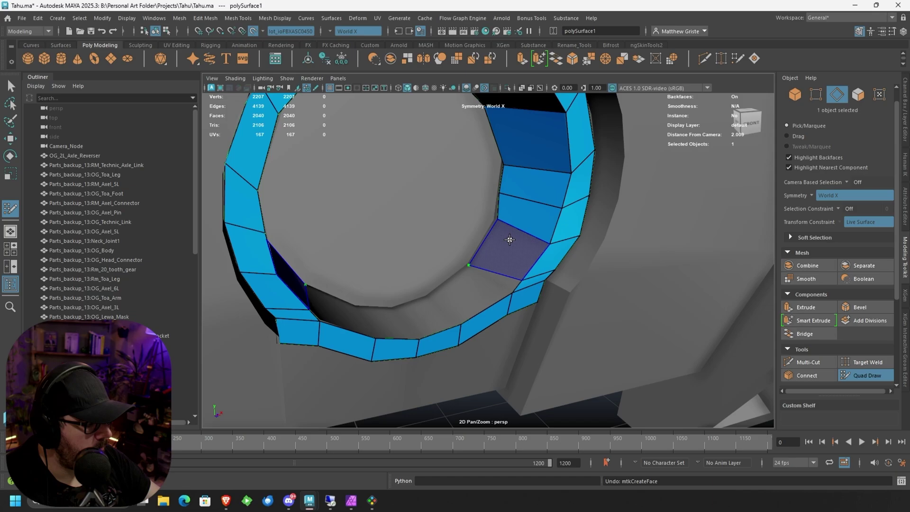
pyautogui.keyDown('shift'); pyautogui.click(485, 261); pyautogui.keyUp('shift')
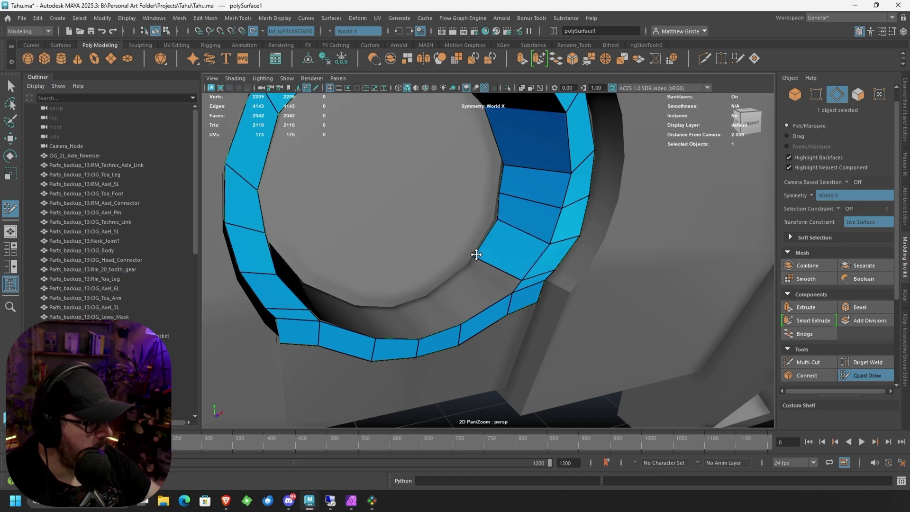
pyautogui.keyDown('shift'); pyautogui.click(490, 271); pyautogui.keyUp('shift')
# Step: Close the bottom of the inner wall with quads between the rim and the inner edge, meeting at the centre line
pyautogui.keyDown('alt'); pyautogui.moveTo(489, 272); pyautogui.dragTo(434, 279); pyautogui.keyUp('alt')
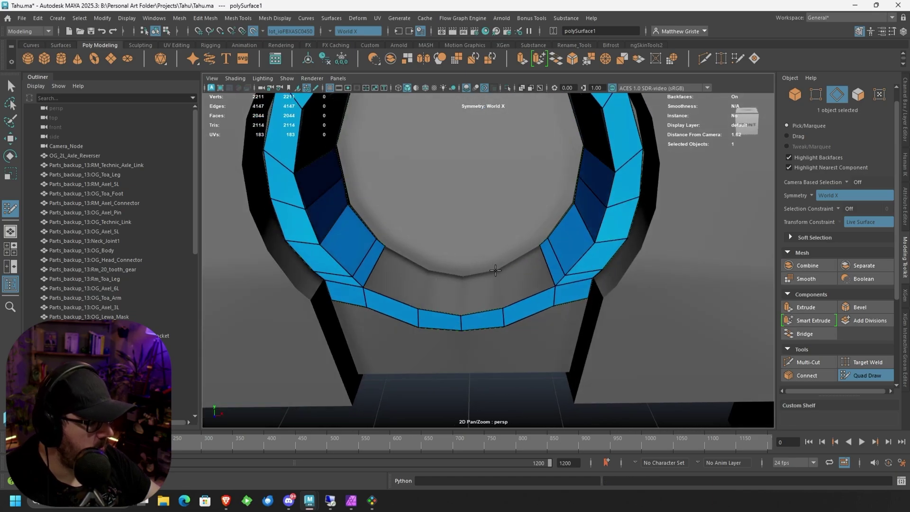
pyautogui.click(496, 272)
pyautogui.keyDown('shift'); pyautogui.click(510, 283); pyautogui.keyUp('shift')
pyautogui.click(462, 274)
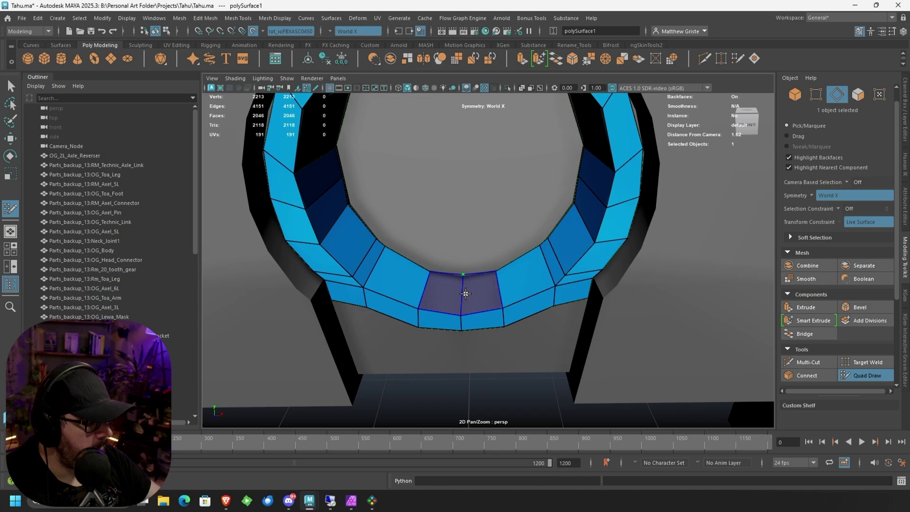
pyautogui.keyDown('shift'); pyautogui.click(466, 295); pyautogui.keyUp('shift')
# Step: Cover the middle of the opening's flat back face with four columns of quads joining the upper and lower inner edges
pyautogui.keyDown('alt'); pyautogui.moveTo(476, 288); pyautogui.dragTo(479, 242); pyautogui.keyUp('alt')
pyautogui.scroll(-5, 479, 242)
pyautogui.scroll(3, 478, 241)
pyautogui.scroll(2, 479, 241)
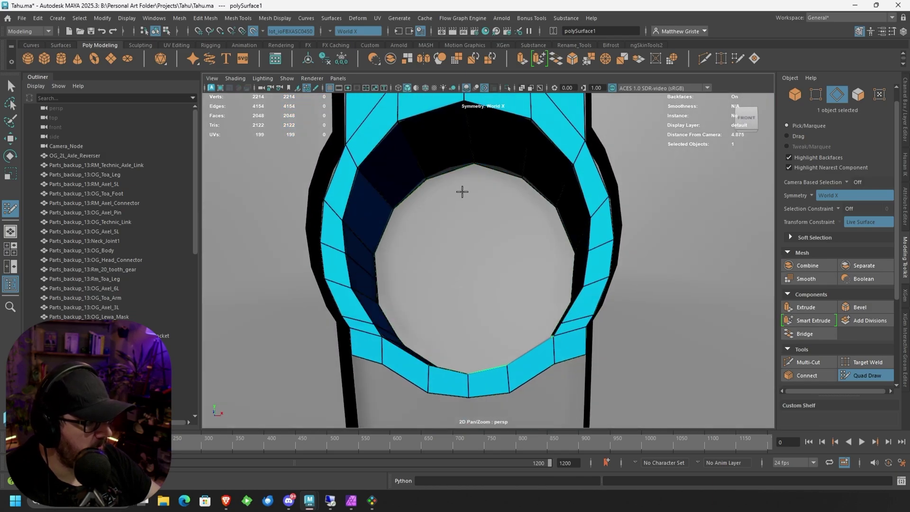
pyautogui.keyDown('alt'); pyautogui.moveTo(440, 195); pyautogui.dragTo(453, 263); pyautogui.keyUp('alt')
pyautogui.click(449, 227)
pyautogui.keyDown('alt'); pyautogui.moveTo(450, 227); pyautogui.dragTo(462, 289); pyautogui.keyUp('alt')
pyautogui.moveTo(487, 319)
pyautogui.mouseDown()
pyautogui.moveTo(494, 299)
pyautogui.moveTo(479, 274)
pyautogui.moveTo(478, 319)
pyautogui.moveTo(524, 280)
pyautogui.moveTo(531, 251)
pyautogui.moveTo(520, 305)
pyautogui.moveTo(540, 303)
pyautogui.moveTo(516, 341)
pyautogui.moveTo(506, 248)
pyautogui.moveTo(540, 250)
pyautogui.moveTo(526, 244)
pyautogui.moveTo(493, 275)
pyautogui.moveTo(469, 242)
pyautogui.mouseUp()
pyautogui.hotkey('ctrl', 'z')
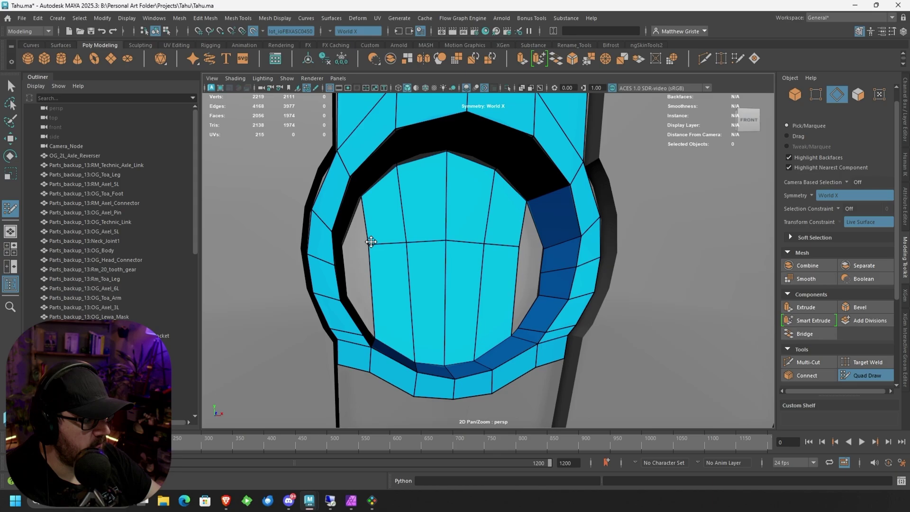
# Step: Insert an edge loop across the lower back face and fill the gaps at both sides with quads to the inner wall
pyautogui.moveTo(374, 260)
pyautogui.keyDown('alt'); pyautogui.mouseDown()
pyautogui.moveTo(417, 260)
pyautogui.moveTo(404, 286)
pyautogui.mouseUp(); pyautogui.keyUp('alt')
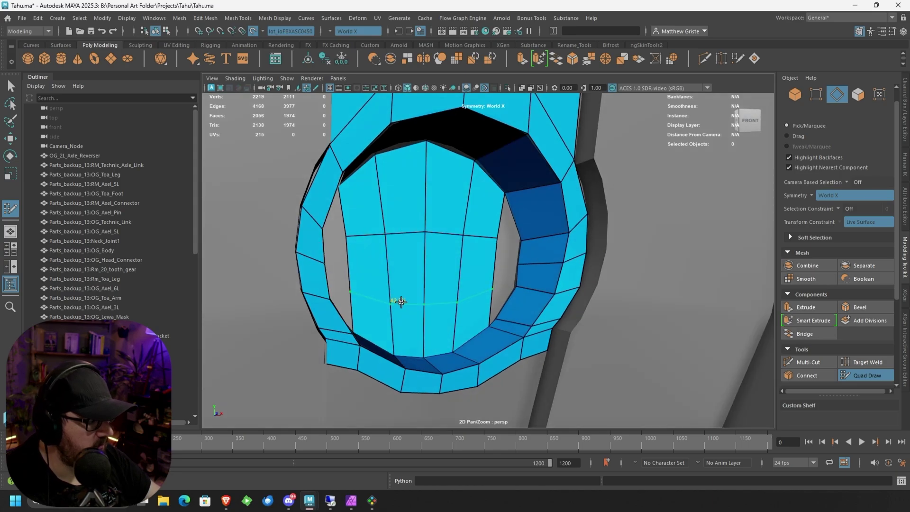
pyautogui.keyDown('ctrl'); pyautogui.click(401, 302); pyautogui.keyUp('ctrl')
pyautogui.moveTo(513, 293)
pyautogui.keyDown('alt'); pyautogui.mouseDown()
pyautogui.moveTo(477, 296)
pyautogui.moveTo(535, 279)
pyautogui.moveTo(459, 283)
pyautogui.mouseUp(); pyautogui.keyUp('alt')
pyautogui.keyDown('shift'); pyautogui.click(435, 289); pyautogui.keyUp('shift')
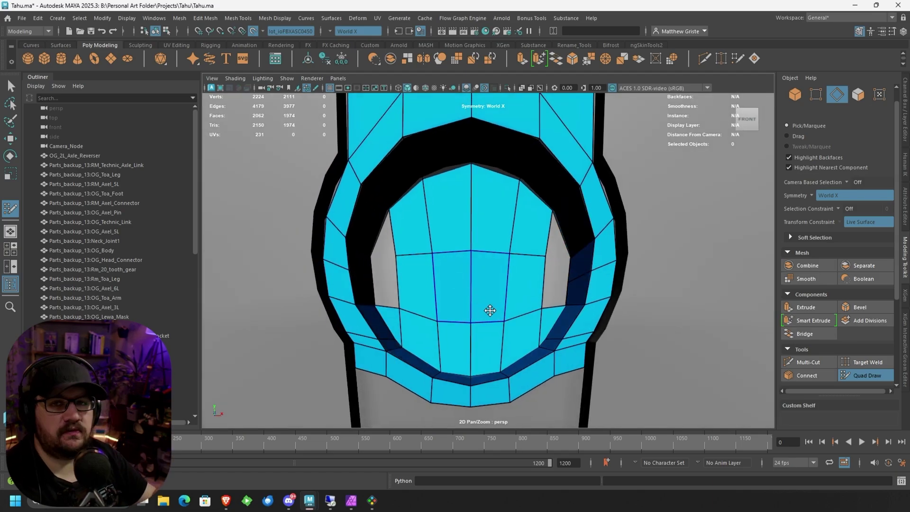
pyautogui.scroll(2, 404, 270)
pyautogui.keyDown('alt'); pyautogui.moveTo(416, 266); pyautogui.dragTo(448, 267); pyautogui.keyUp('alt')
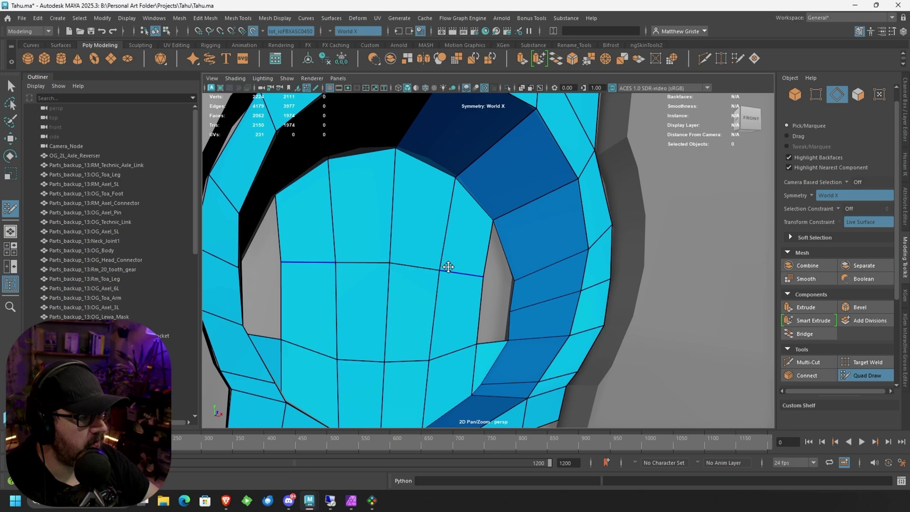
pyautogui.keyDown('shift'); pyautogui.click(497, 269); pyautogui.keyUp('shift')
pyautogui.keyDown('shift'); pyautogui.click(491, 311); pyautogui.keyUp('shift')
# Step: Extrude the rim's lower outer edges downward over the surface beneath the round opening
pyautogui.scroll(-5, 490, 313)
pyautogui.keyDown('alt'); pyautogui.moveTo(489, 313); pyautogui.dragTo(468, 319); pyautogui.keyUp('alt')
pyautogui.scroll(5, 468, 319)
pyautogui.keyDown('alt'); pyautogui.moveTo(467, 319); pyautogui.dragTo(488, 238, button='middle'); pyautogui.keyUp('alt')
pyautogui.scroll(2, 488, 238)
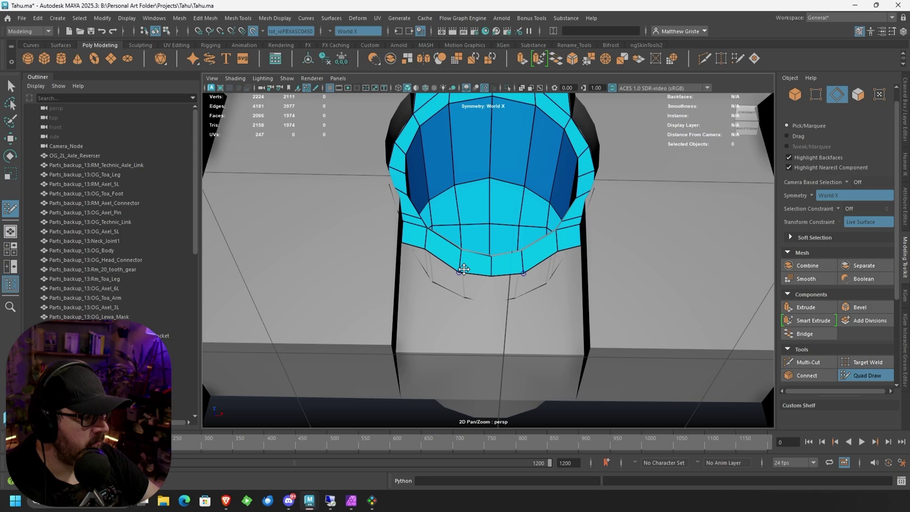
pyautogui.scroll(1, 472, 275)
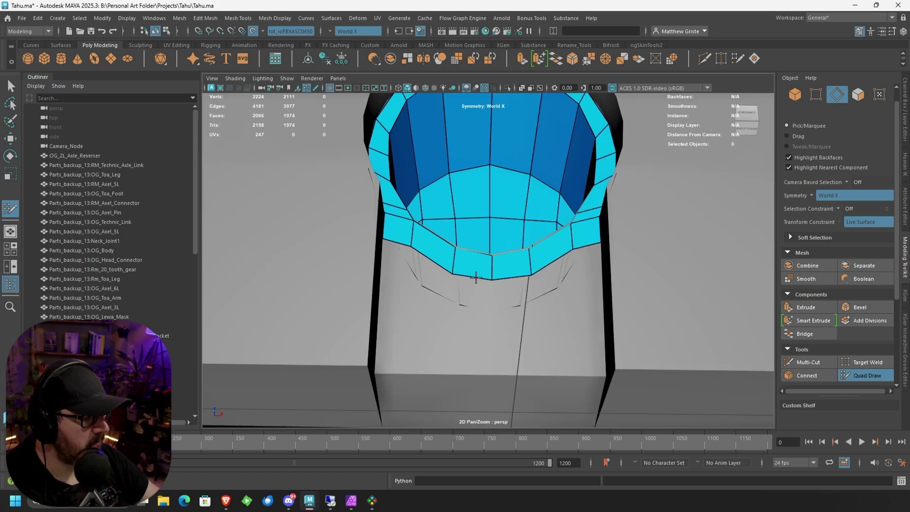
pyautogui.moveTo(476, 277); pyautogui.dragTo(479, 373, button='middle')
# Step: Extrude the central strip's side edges outward over the mask's front, covering the area between the eyes and the brow
pyautogui.scroll(-4, 619, 297)
pyautogui.keyDown('alt'); pyautogui.moveTo(593, 276); pyautogui.dragTo(488, 209); pyautogui.keyUp('alt')
pyautogui.scroll(-5, 545, 198)
pyautogui.keyDown('alt'); pyautogui.moveTo(488, 209); pyautogui.dragTo(460, 283, button='middle'); pyautogui.keyUp('alt')
pyautogui.keyDown('alt'); pyautogui.moveTo(459, 283); pyautogui.dragTo(454, 242); pyautogui.keyUp('alt')
pyautogui.keyDown('alt'); pyautogui.moveTo(454, 243); pyautogui.dragTo(456, 250, button='middle'); pyautogui.keyUp('alt')
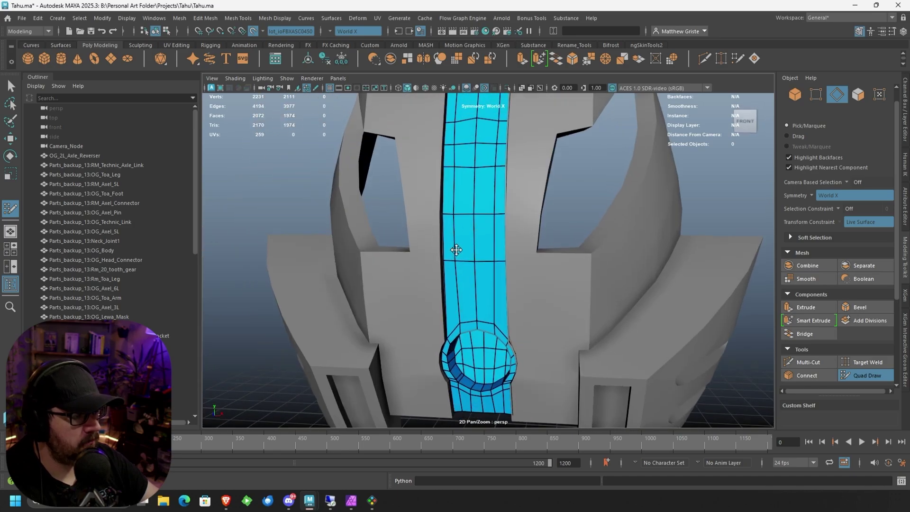
pyautogui.moveTo(455, 250)
pyautogui.keyDown('alt'); pyautogui.mouseDown()
pyautogui.moveTo(402, 286)
pyautogui.moveTo(504, 289)
pyautogui.moveTo(566, 232)
pyautogui.moveTo(531, 319)
pyautogui.mouseUp(); pyautogui.keyUp('alt')
pyautogui.scroll(4, 536, 301)
pyautogui.keyDown('alt'); pyautogui.moveTo(530, 319); pyautogui.dragTo(511, 270, button='middle'); pyautogui.keyUp('alt')
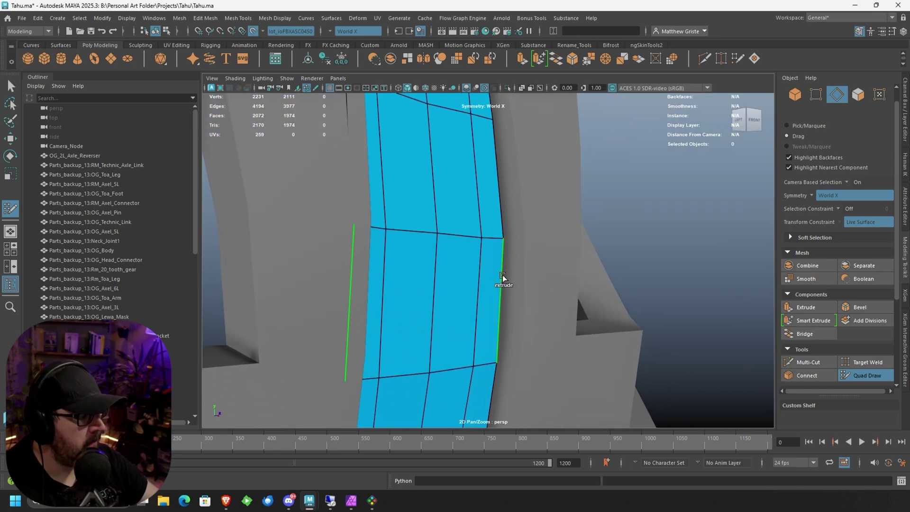
pyautogui.keyDown('ctrl'); pyautogui.moveTo(503, 277); pyautogui.dragTo(525, 280); pyautogui.keyUp('ctrl')
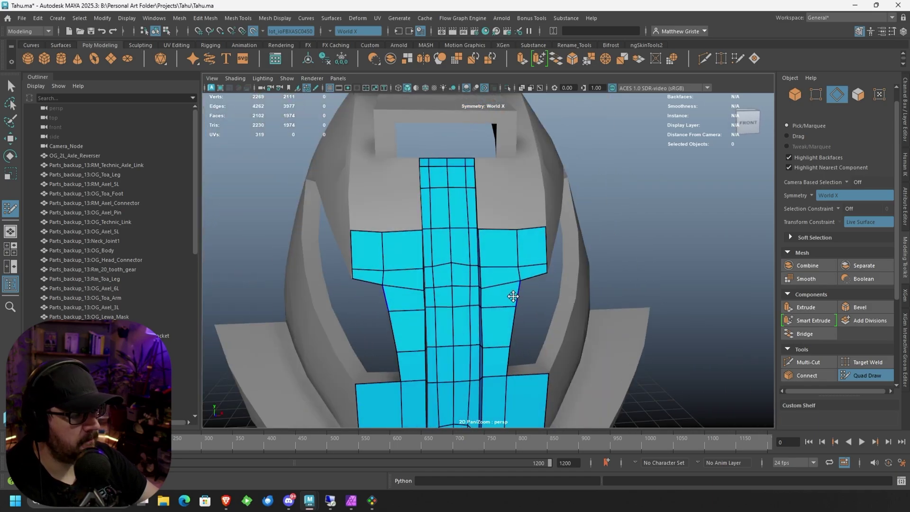
# Step: Try to adjust and relax the vertices where the central strip crosses the brow
pyautogui.scroll(4, 431, 285)
pyautogui.keyDown('alt'); pyautogui.moveTo(462, 284); pyautogui.dragTo(430, 281); pyautogui.keyUp('alt')
pyautogui.scroll(-1, 474, 286)
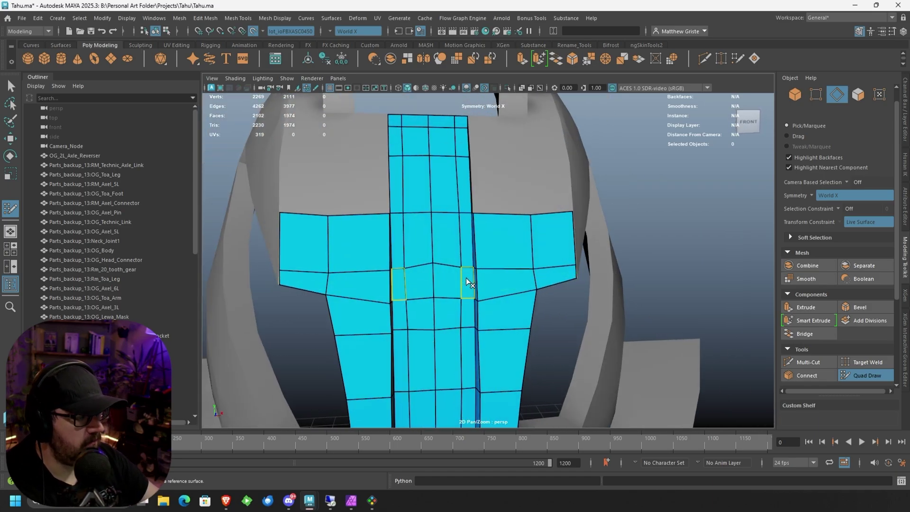
pyautogui.moveTo(438, 263)
pyautogui.mouseDown(button='middle')
pyautogui.moveTo(445, 244)
pyautogui.moveTo(440, 258)
pyautogui.mouseUp(button='middle')
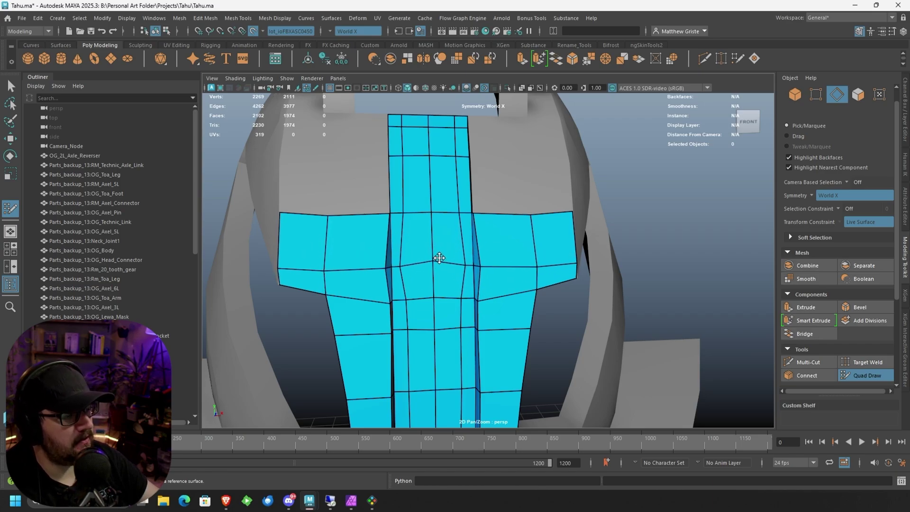
pyautogui.moveTo(440, 258)
pyautogui.keyDown('shift'); pyautogui.mouseDown()
pyautogui.moveTo(412, 246)
pyautogui.moveTo(471, 246)
pyautogui.moveTo(423, 243)
pyautogui.moveTo(443, 259)
pyautogui.moveTo(443, 238)
pyautogui.moveTo(446, 276)
pyautogui.moveTo(441, 258)
pyautogui.moveTo(429, 256)
pyautogui.moveTo(436, 256)
pyautogui.mouseUp(); pyautogui.keyUp('shift')
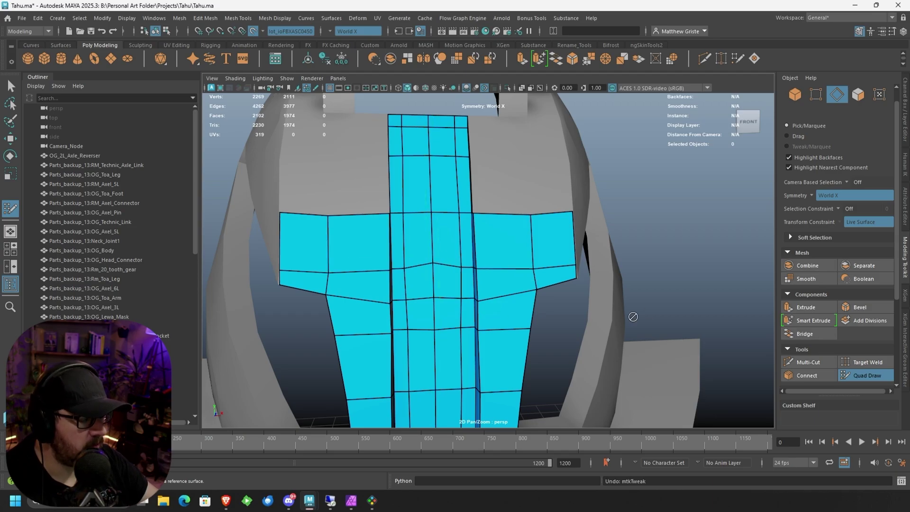
# Step: Extrude the central strip's side edges above the brow outward over the forehead on both sides
pyautogui.moveTo(578, 273)
pyautogui.keyDown('alt'); pyautogui.mouseDown()
pyautogui.moveTo(548, 270)
pyautogui.moveTo(425, 318)
pyautogui.mouseUp(); pyautogui.keyUp('alt')
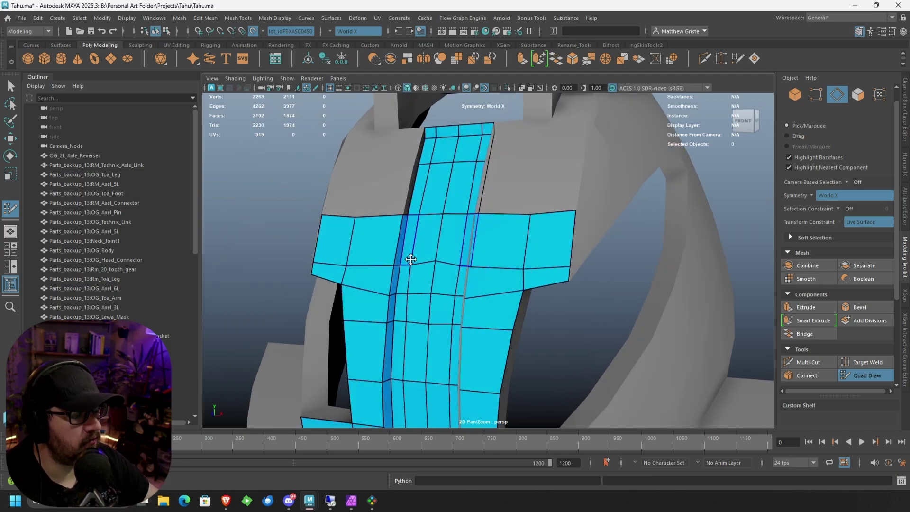
pyautogui.moveTo(411, 259)
pyautogui.keyDown('alt'); pyautogui.mouseDown()
pyautogui.moveTo(441, 286)
pyautogui.moveTo(486, 275)
pyautogui.moveTo(468, 270)
pyautogui.moveTo(512, 217)
pyautogui.mouseUp(); pyautogui.keyUp('alt')
pyautogui.scroll(4, 473, 277)
pyautogui.scroll(-3, 467, 270)
pyautogui.scroll(-2, 467, 269)
pyautogui.scroll(-5, 576, 299)
pyautogui.keyDown('alt'); pyautogui.moveTo(579, 301); pyautogui.dragTo(502, 320); pyautogui.keyUp('alt')
pyautogui.keyDown('alt'); pyautogui.moveTo(419, 213); pyautogui.dragTo(451, 260); pyautogui.keyUp('alt')
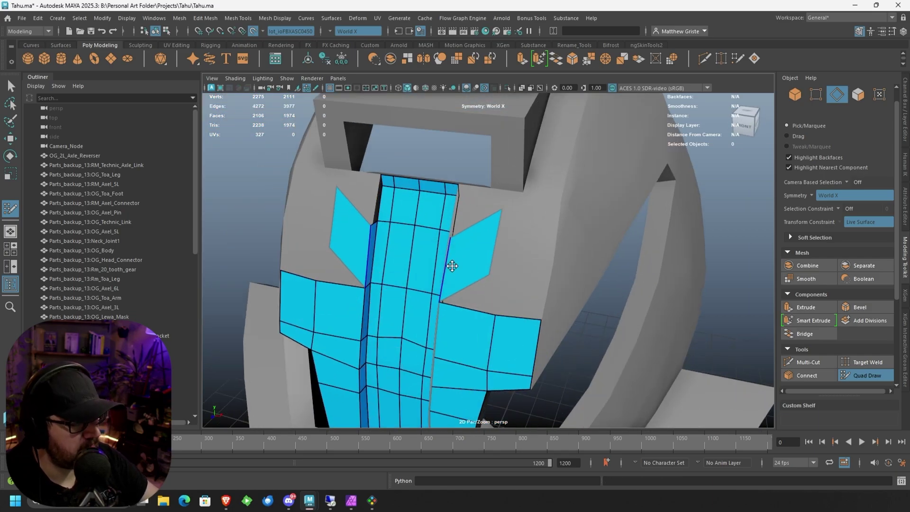
pyautogui.scroll(3, 506, 235)
pyautogui.keyDown('alt'); pyautogui.moveTo(507, 261); pyautogui.dragTo(503, 310); pyautogui.keyUp('alt')
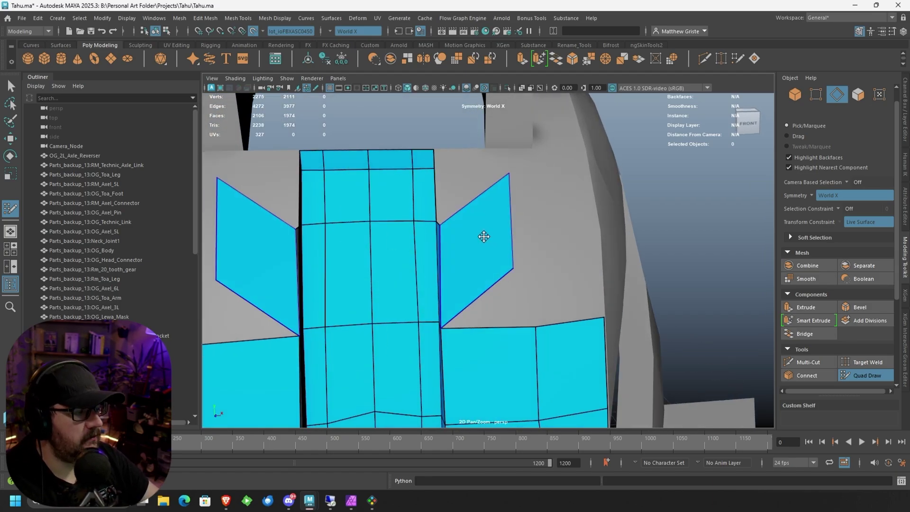
# Step: Try deleting the two side faces extruded from the central strip above the brow
pyautogui.keyDown('ctrl'); pyautogui.keyDown('shift'); pyautogui.click(482, 236); pyautogui.keyUp('shift'); pyautogui.keyUp('ctrl')
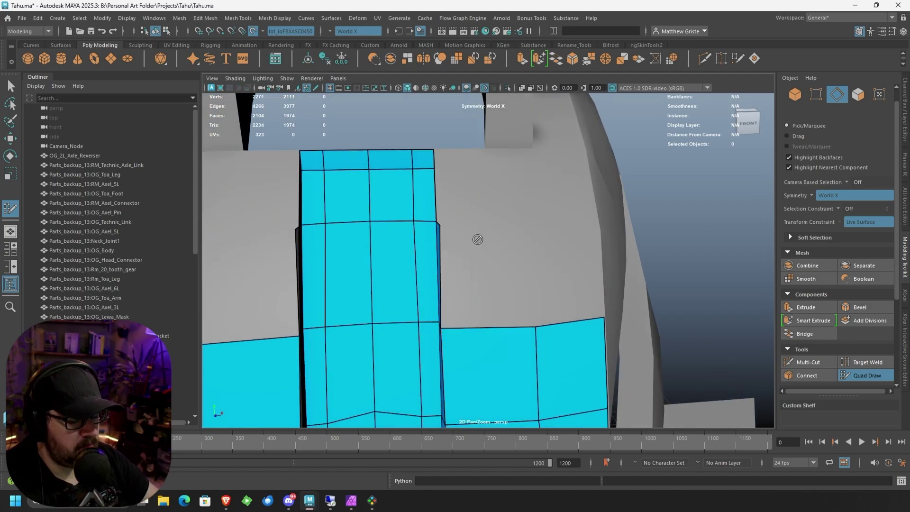
pyautogui.hotkey('ctrl', 'z')
pyautogui.keyDown('ctrl'); pyautogui.keyDown('shift'); pyautogui.click(476, 271); pyautogui.keyUp('shift'); pyautogui.keyUp('ctrl')
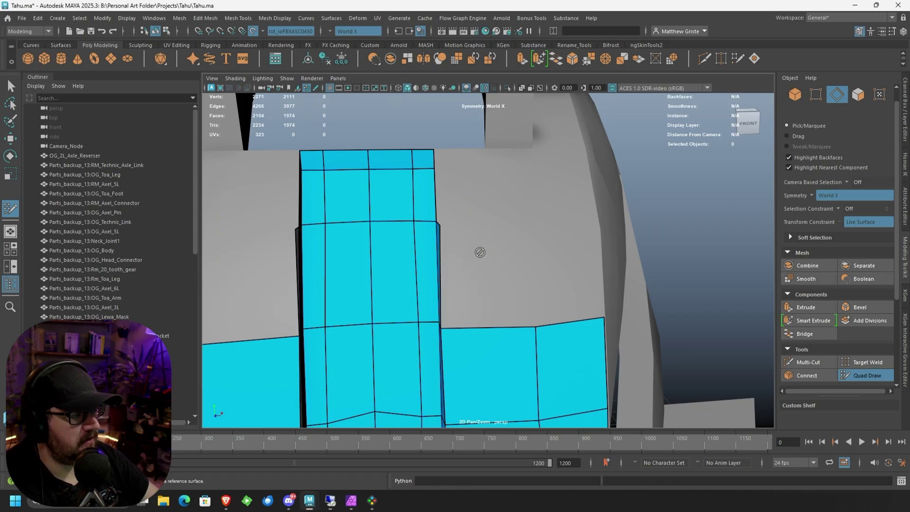
pyautogui.scroll(-5, 553, 281)
pyautogui.keyDown('alt'); pyautogui.moveTo(553, 281); pyautogui.dragTo(532, 260); pyautogui.keyUp('alt')
pyautogui.scroll(5, 532, 260)
pyautogui.hotkey('ctrl', 'z')
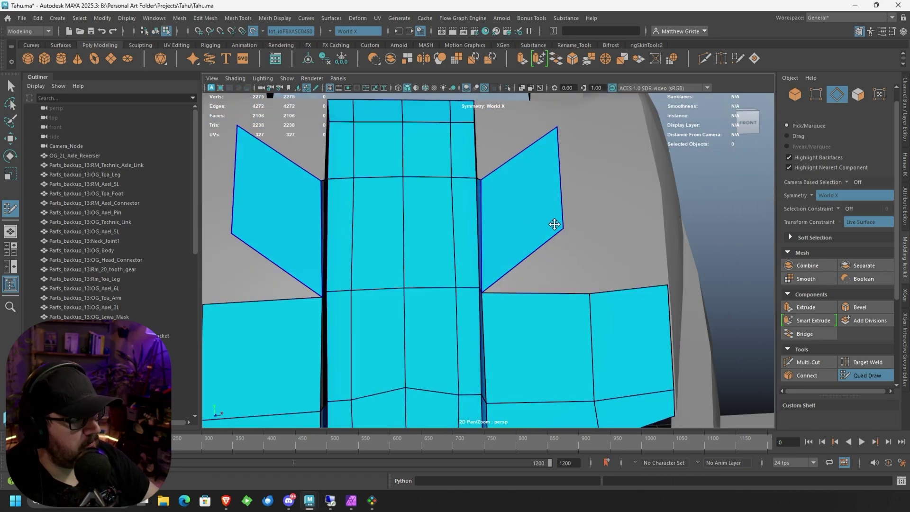
# Step: Weld the forehead side faces' lower outer corners to the brow faces and level their upper edges with the central strip's crossing edge
pyautogui.moveTo(554, 224); pyautogui.dragTo(589, 289)
pyautogui.moveTo(555, 139); pyautogui.dragTo(571, 172)
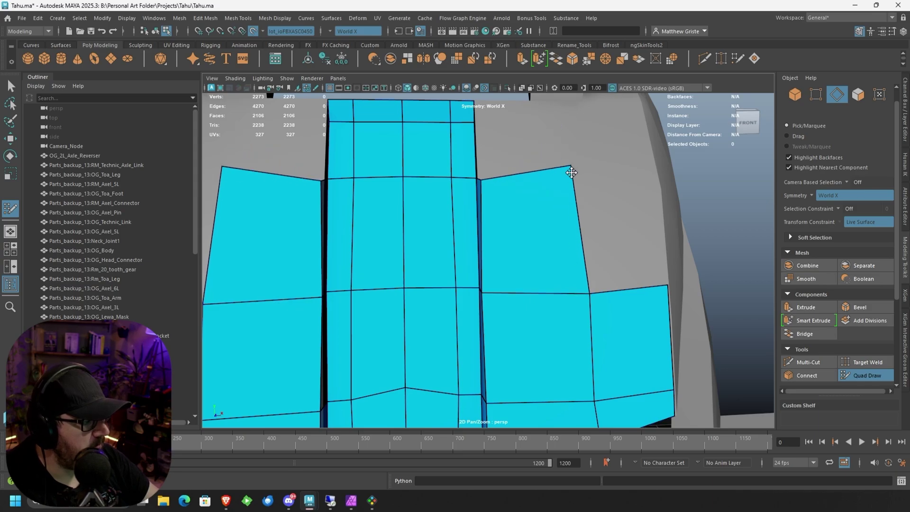
pyautogui.hotkey('ctrl', 'z')
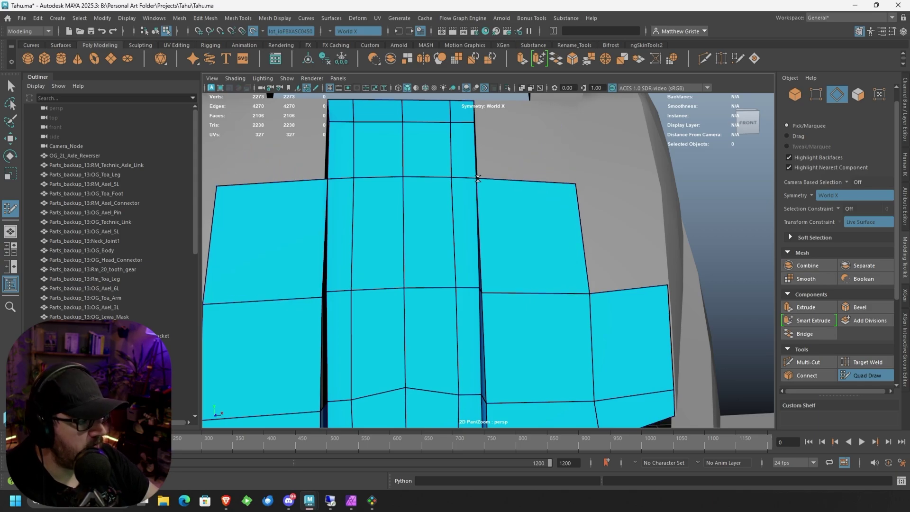
# Step: Extend the forehead side faces up beside the central strip to the lower edge of the rectangular opening
pyautogui.keyDown('alt'); pyautogui.moveTo(481, 180); pyautogui.dragTo(554, 182); pyautogui.keyUp('alt')
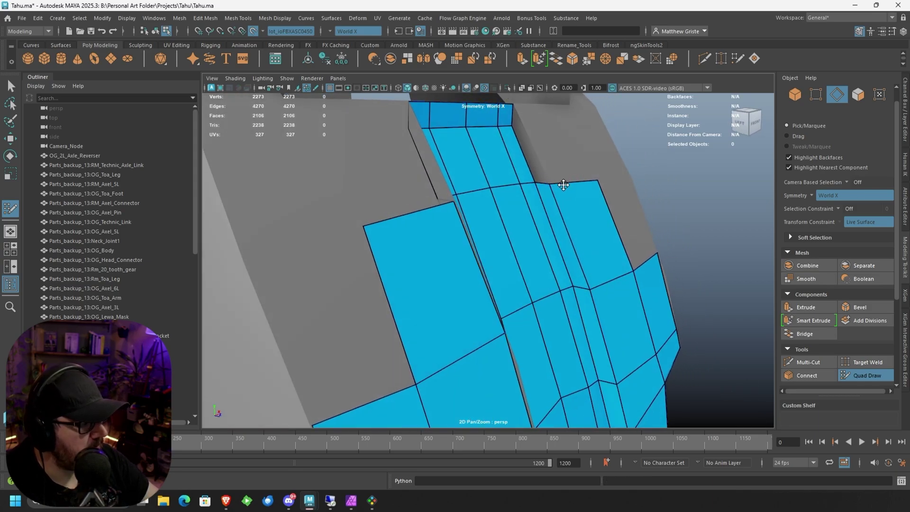
pyautogui.keyDown('alt'); pyautogui.moveTo(564, 183); pyautogui.dragTo(534, 257, button='middle'); pyautogui.keyUp('alt')
pyautogui.moveTo(504, 250); pyautogui.dragTo(515, 250)
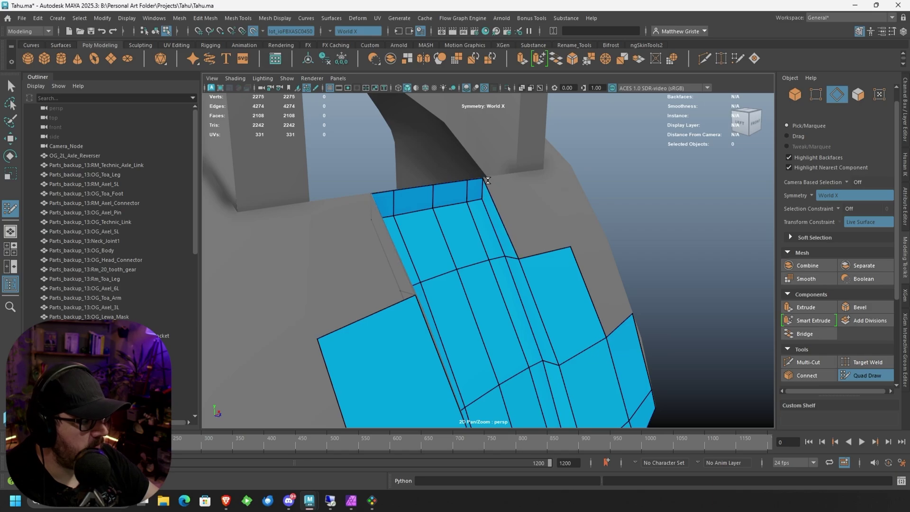
pyautogui.keyDown('alt'); pyautogui.moveTo(556, 214); pyautogui.dragTo(507, 216); pyautogui.keyUp('alt')
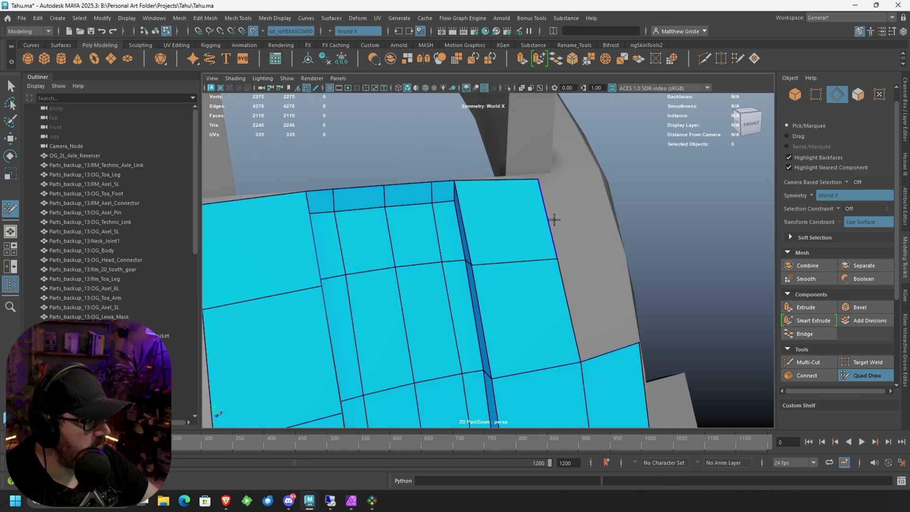
pyautogui.keyDown('alt'); pyautogui.moveTo(553, 220); pyautogui.dragTo(512, 211, button='right'); pyautogui.keyUp('alt')
pyautogui.keyDown('alt'); pyautogui.moveTo(499, 208); pyautogui.dragTo(480, 205); pyautogui.keyUp('alt')
pyautogui.keyDown('alt'); pyautogui.moveTo(480, 206); pyautogui.dragTo(497, 284, button='right'); pyautogui.keyUp('alt')
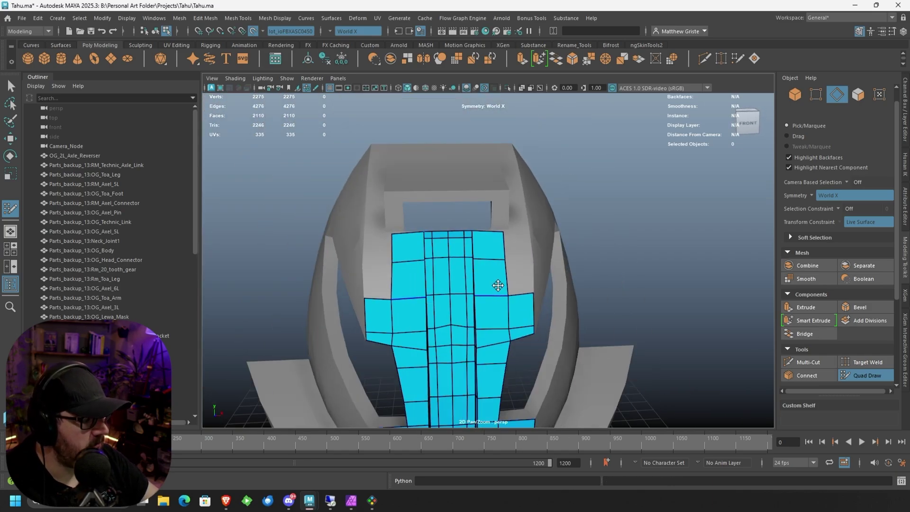
# Step: Insert a vertical edge loop through the side faces in line with the rectangular opening's inner side edges
pyautogui.keyDown('alt'); pyautogui.moveTo(498, 285); pyautogui.dragTo(475, 229); pyautogui.keyUp('alt')
pyautogui.keyDown('alt'); pyautogui.moveTo(475, 230); pyautogui.dragTo(456, 236, button='right'); pyautogui.keyUp('alt')
pyautogui.keyDown('alt'); pyautogui.moveTo(456, 236); pyautogui.dragTo(463, 227); pyautogui.keyUp('alt')
pyautogui.scroll(8, 462, 227)
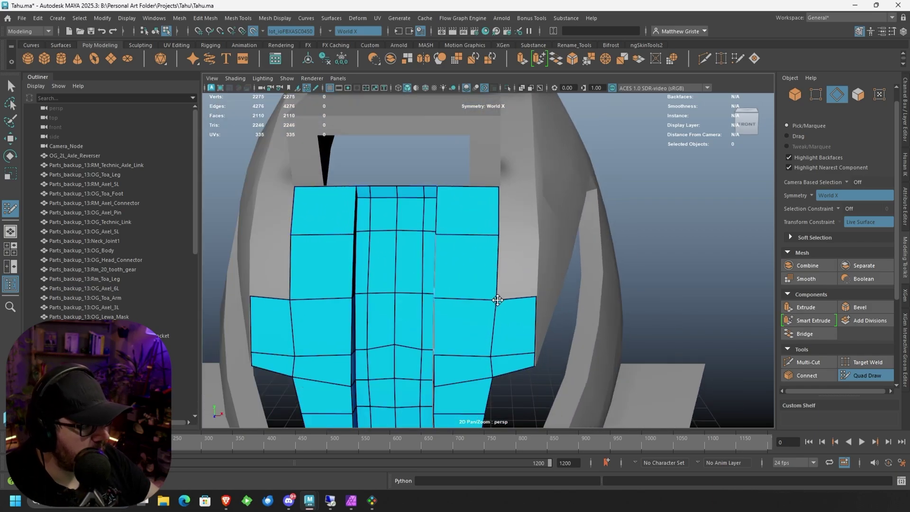
pyautogui.scroll(-5, 497, 300)
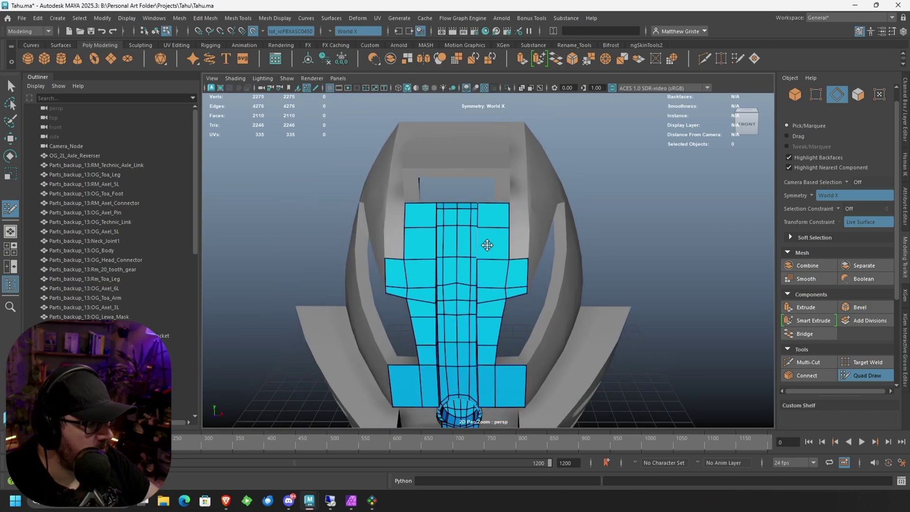
pyautogui.scroll(4, 486, 246)
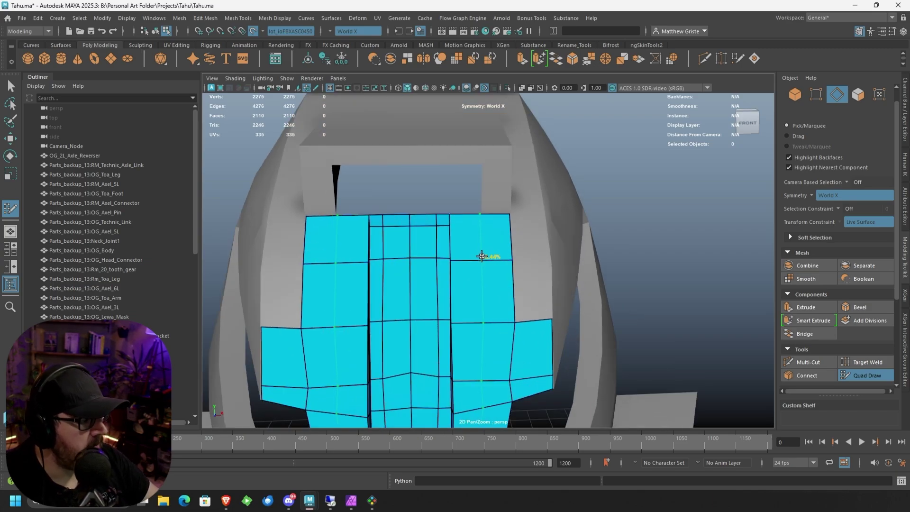
pyautogui.keyDown('ctrl'); pyautogui.click(482, 256); pyautogui.keyUp('ctrl')
# Step: Extrude the outer top edges up the front of the rectangular opening's side posts to the frame's upper corners
pyautogui.scroll(-7, 480, 251)
pyautogui.keyDown('alt'); pyautogui.moveTo(506, 301); pyautogui.dragTo(524, 276); pyautogui.keyUp('alt')
pyautogui.keyDown('alt'); pyautogui.moveTo(484, 226); pyautogui.dragTo(489, 345, button='middle'); pyautogui.keyUp('alt')
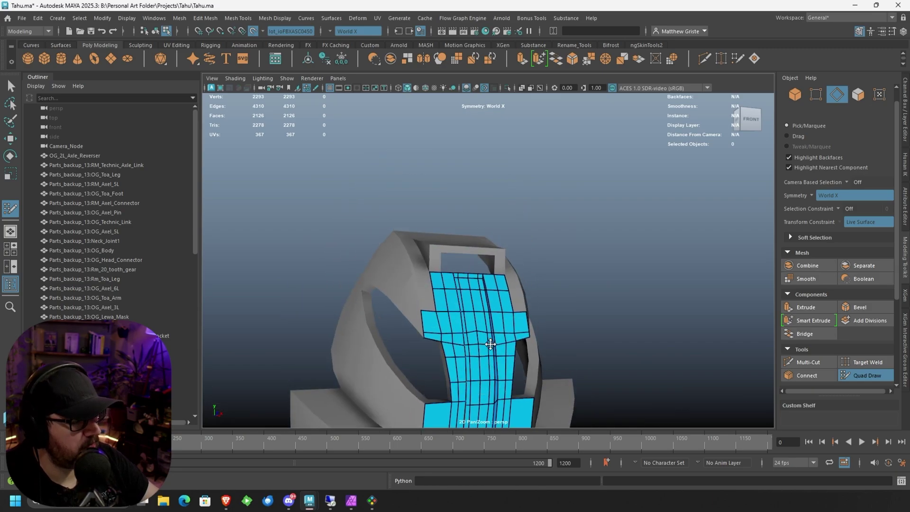
pyautogui.scroll(3, 490, 345)
pyautogui.keyDown('alt'); pyautogui.moveTo(490, 346); pyautogui.dragTo(457, 345); pyautogui.keyUp('alt')
pyautogui.scroll(4, 516, 345)
pyautogui.keyDown('alt'); pyautogui.moveTo(516, 346); pyautogui.dragTo(502, 262, button='middle'); pyautogui.keyUp('alt')
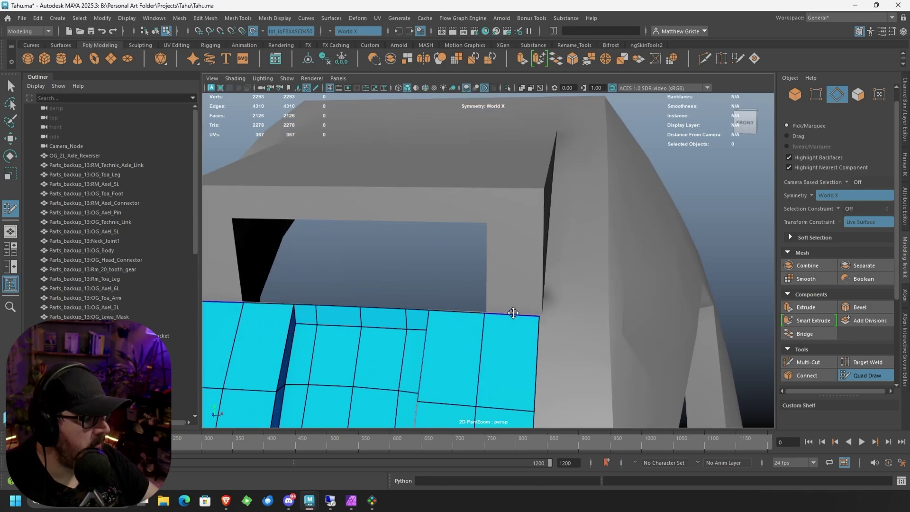
pyautogui.moveTo(513, 313); pyautogui.dragTo(518, 229)
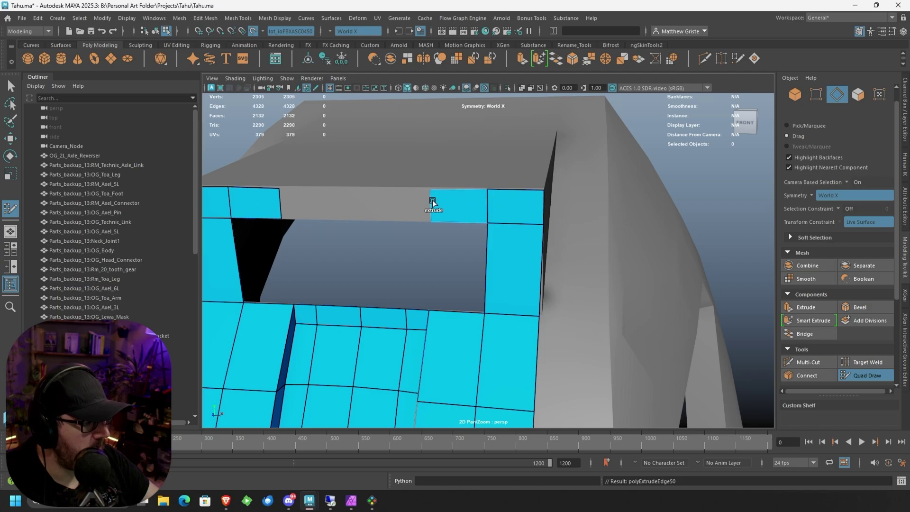
# Step: Extrude the corner faces inward along the frame's top bar and join them at the centre
pyautogui.keyDown('alt'); pyautogui.moveTo(431, 200); pyautogui.dragTo(459, 205); pyautogui.keyUp('alt')
pyautogui.keyDown('alt'); pyautogui.moveTo(459, 205); pyautogui.dragTo(531, 211, button='middle'); pyautogui.keyUp('alt')
pyautogui.keyDown('alt'); pyautogui.moveTo(531, 212); pyautogui.dragTo(490, 256); pyautogui.keyUp('alt')
pyautogui.moveTo(504, 215); pyautogui.dragTo(468, 212)
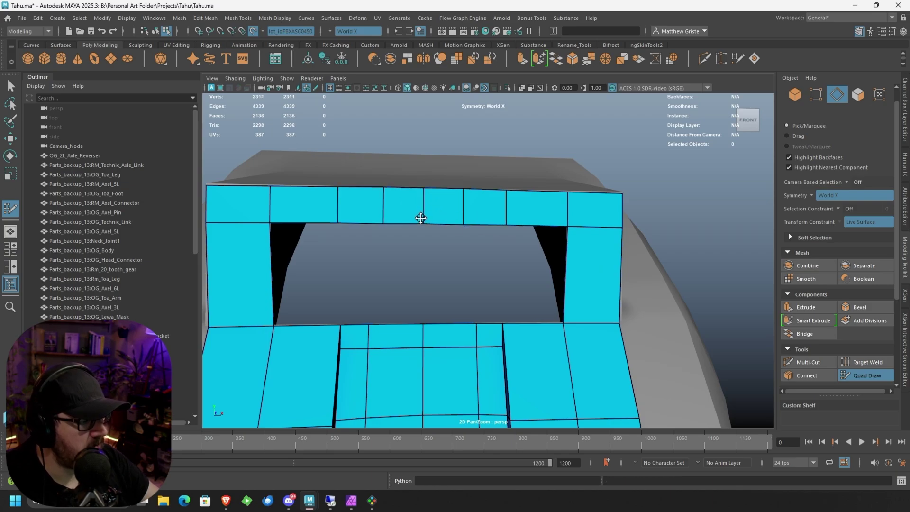
# Step: Place points along the back of the rectangular opening's lower ledge and fill the ledge with quads from side to side
pyautogui.scroll(-4, 417, 247)
pyautogui.keyDown('alt'); pyautogui.moveTo(413, 268); pyautogui.dragTo(442, 290); pyautogui.keyUp('alt')
pyautogui.scroll(4, 430, 304)
pyautogui.scroll(1, 397, 309)
pyautogui.scroll(4, 436, 278)
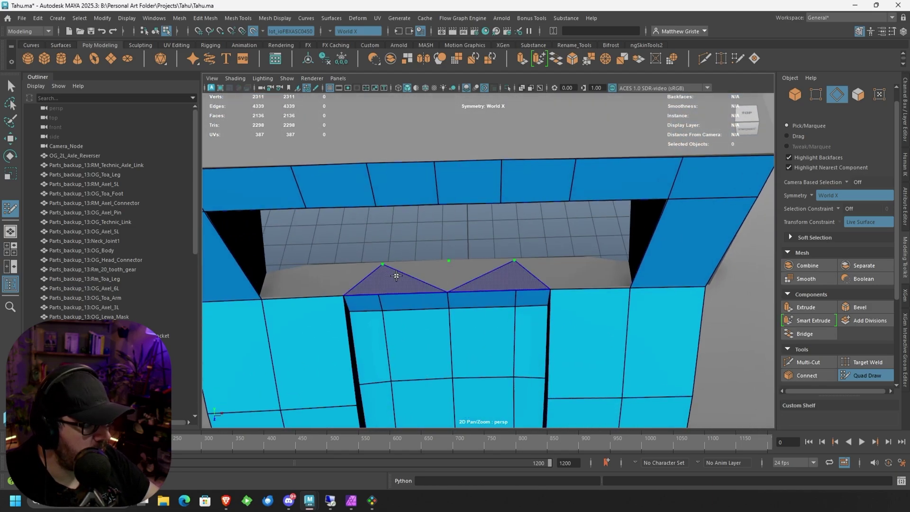
pyautogui.keyDown('shift'); pyautogui.click(416, 271); pyautogui.keyUp('shift')
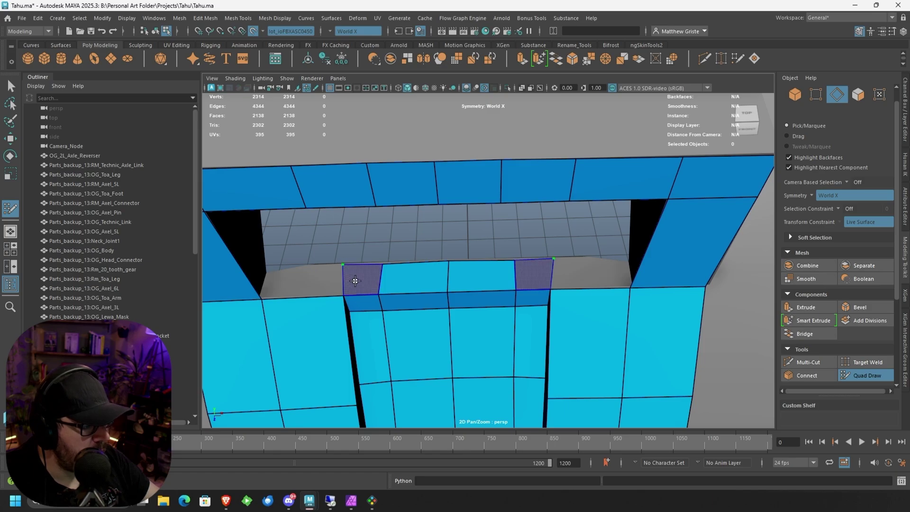
pyautogui.keyDown('shift'); pyautogui.click(348, 279); pyautogui.keyUp('shift')
pyautogui.keyDown('alt'); pyautogui.moveTo(291, 278); pyautogui.dragTo(349, 270, button='middle'); pyautogui.keyUp('alt')
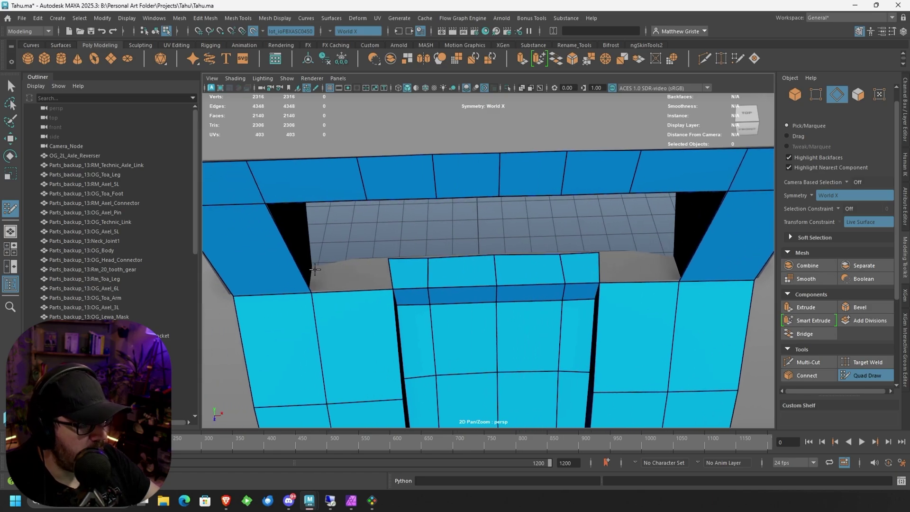
pyautogui.keyDown('shift'); pyautogui.click(345, 272); pyautogui.keyUp('shift')
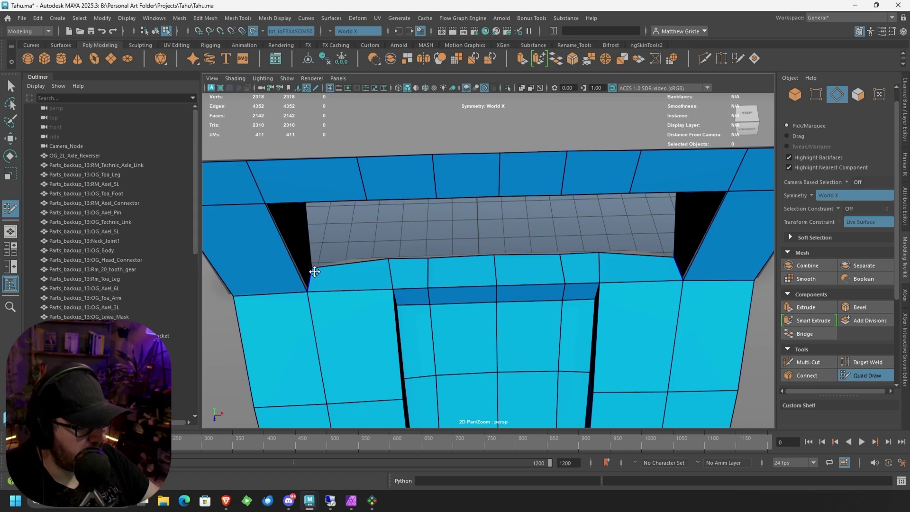
# Step: Try to fill the rectangular opening's inner side wall with a quad
pyautogui.keyDown('alt'); pyautogui.moveTo(316, 269); pyautogui.dragTo(413, 257); pyautogui.keyUp('alt')
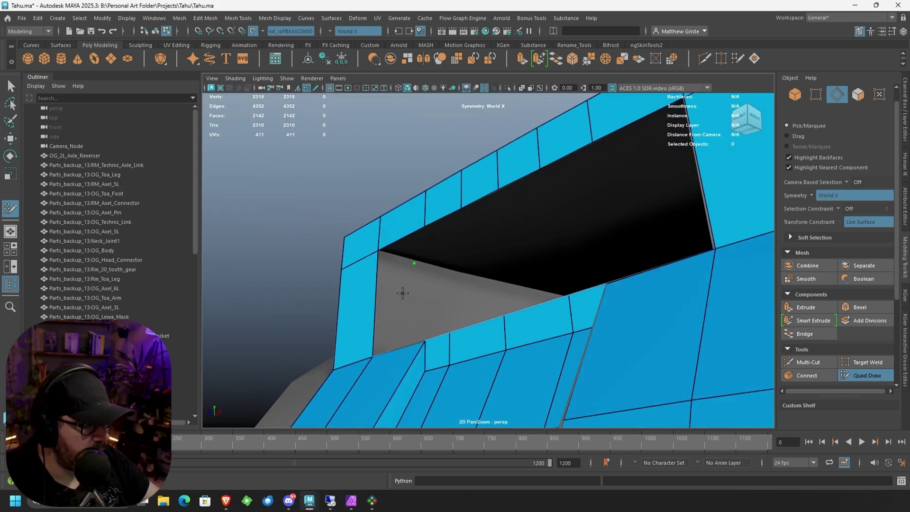
pyautogui.keyDown('alt'); pyautogui.moveTo(400, 290); pyautogui.dragTo(402, 303); pyautogui.keyUp('alt')
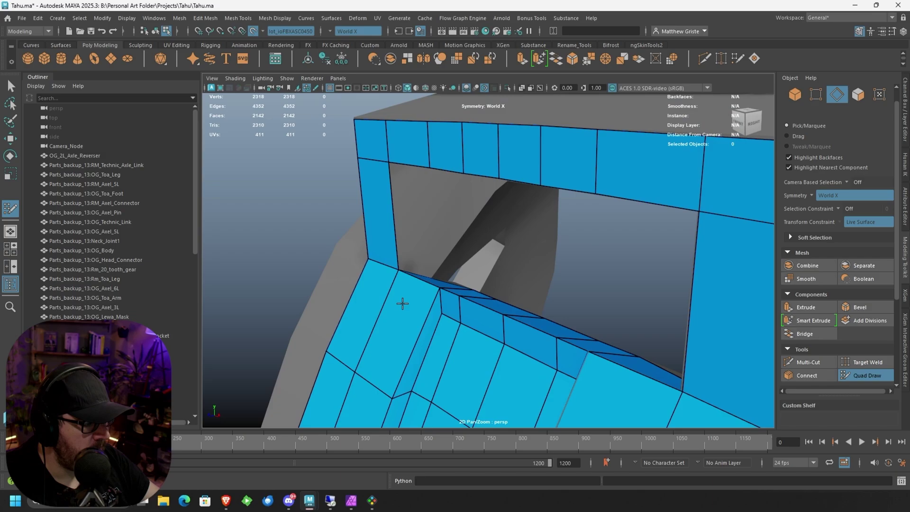
pyautogui.keyDown('shift'); pyautogui.click(405, 232); pyautogui.keyUp('shift')
pyautogui.moveTo(406, 234)
pyautogui.keyDown('alt'); pyautogui.mouseDown()
pyautogui.moveTo(429, 216)
pyautogui.moveTo(416, 277)
pyautogui.moveTo(430, 248)
pyautogui.moveTo(482, 251)
pyautogui.moveTo(463, 258)
pyautogui.mouseUp(); pyautogui.keyUp('alt')
pyautogui.hotkey('ctrl', 'z')
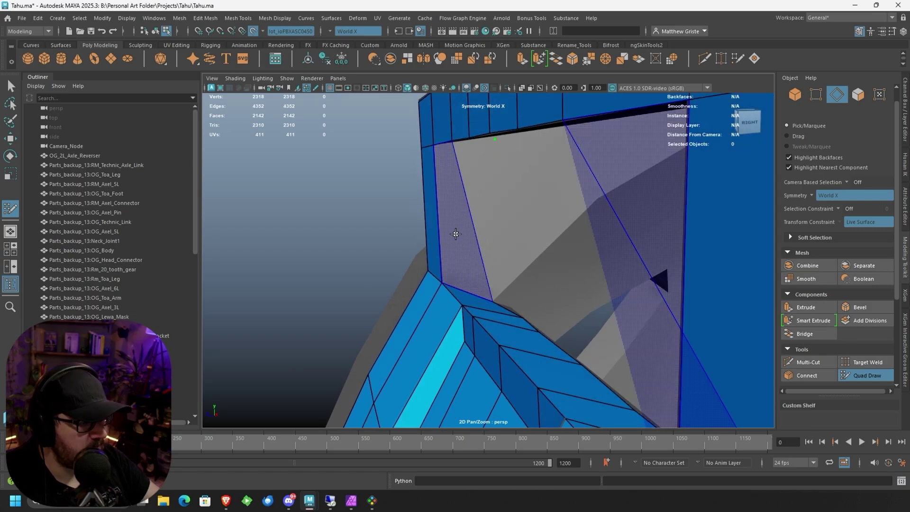
pyautogui.keyDown('shift'); pyautogui.click(455, 234); pyautogui.keyUp('shift')
pyautogui.hotkey('ctrl', 'z')
pyautogui.moveTo(455, 233)
pyautogui.keyDown('alt'); pyautogui.mouseDown()
pyautogui.moveTo(481, 195)
pyautogui.moveTo(410, 219)
pyautogui.moveTo(523, 268)
pyautogui.mouseUp(); pyautogui.keyUp('alt')
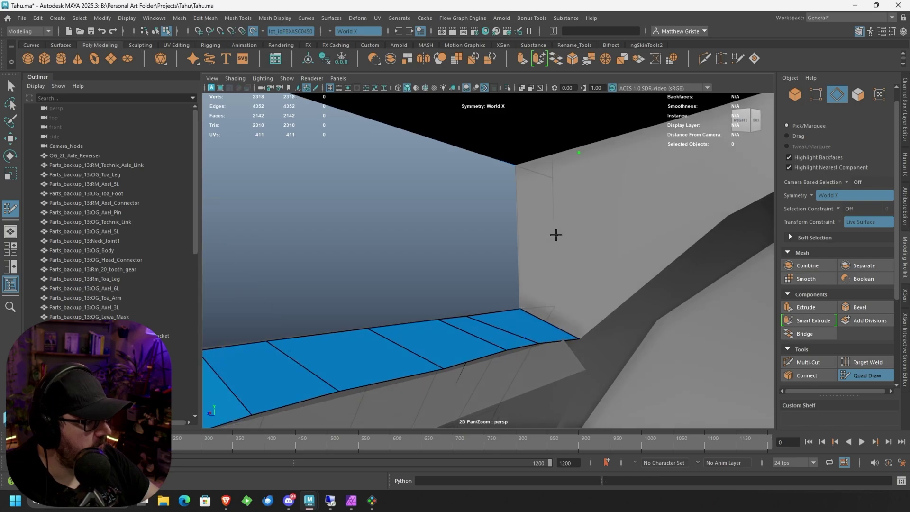
# Step: Extrude the side post's inner edge over the opening's inner side wall and weld its lower corner to the ledge
pyautogui.moveTo(555, 234)
pyautogui.keyDown('alt'); pyautogui.mouseDown()
pyautogui.moveTo(571, 169)
pyautogui.moveTo(616, 205)
pyautogui.moveTo(559, 236)
pyautogui.moveTo(532, 224)
pyautogui.moveTo(437, 250)
pyautogui.moveTo(493, 254)
pyautogui.moveTo(517, 218)
pyautogui.mouseUp(); pyautogui.keyUp('alt')
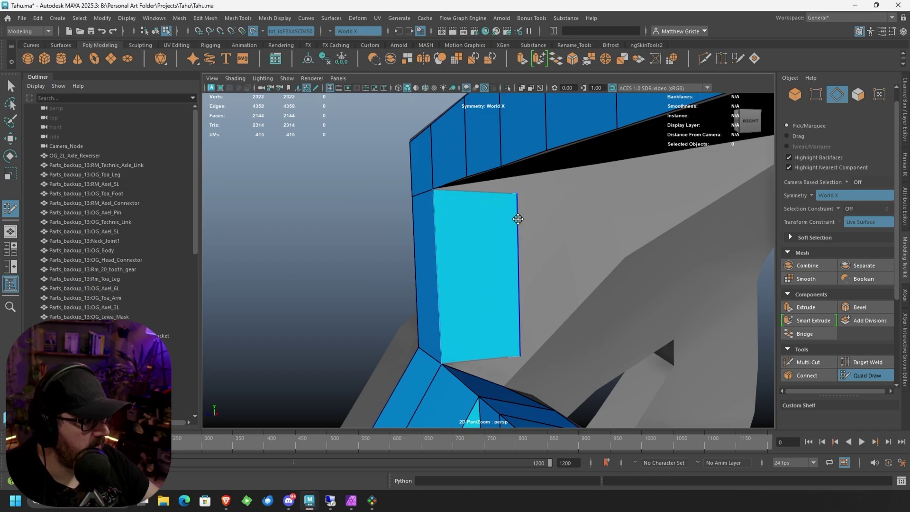
pyautogui.keyDown('alt'); pyautogui.moveTo(516, 179); pyautogui.dragTo(548, 320); pyautogui.keyUp('alt')
pyautogui.keyDown('alt'); pyautogui.moveTo(519, 250); pyautogui.dragTo(535, 224); pyautogui.keyUp('alt')
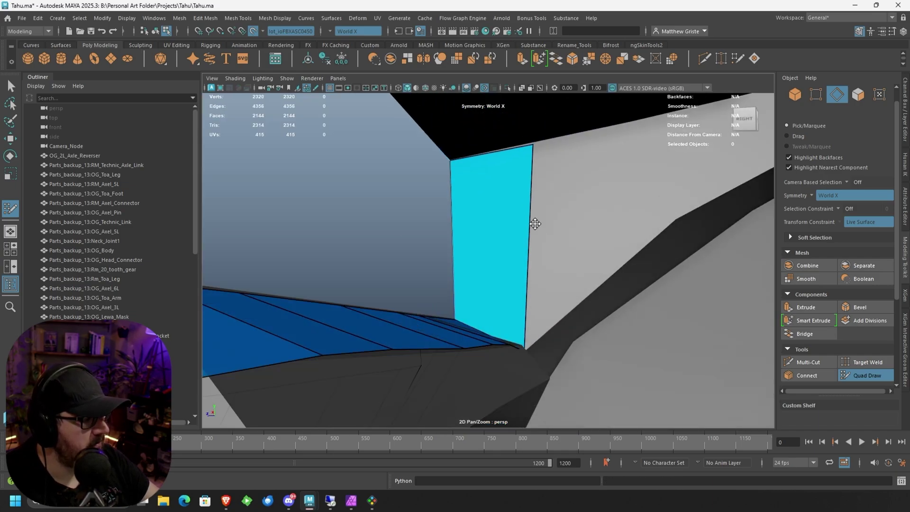
# Step: Place points along the underside of the frame's top bar and fill it with quads between both inner side walls
pyautogui.keyDown('alt'); pyautogui.moveTo(525, 147); pyautogui.dragTo(475, 229); pyautogui.keyUp('alt')
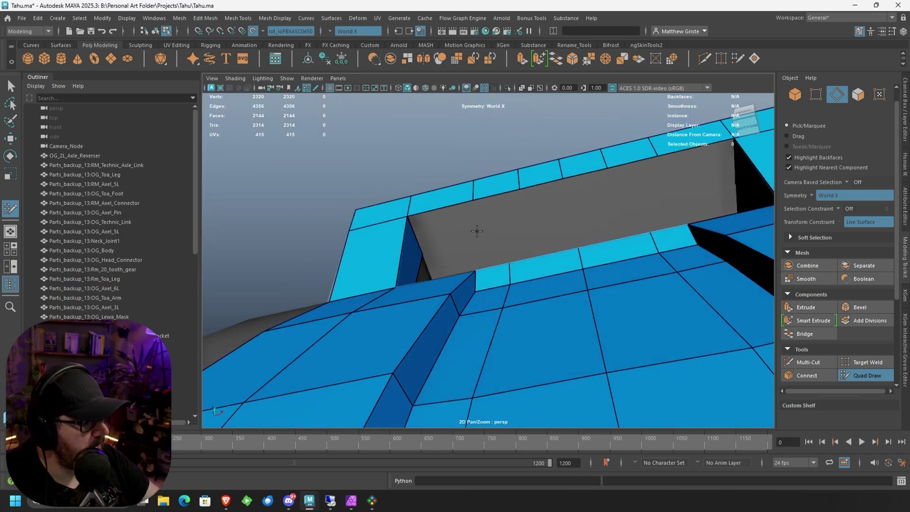
pyautogui.click(476, 227)
pyautogui.keyDown('shift'); pyautogui.click(472, 230); pyautogui.keyUp('shift')
pyautogui.click(525, 217)
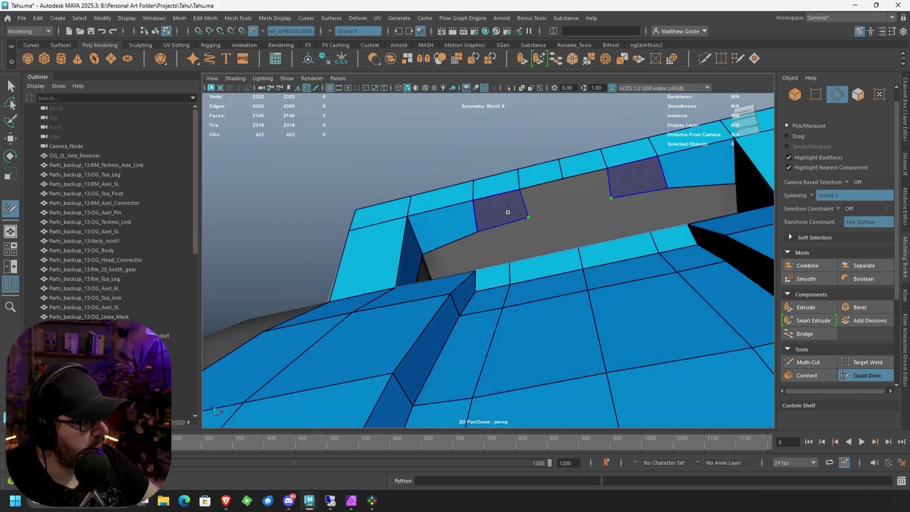
pyautogui.keyDown('shift'); pyautogui.click(505, 205); pyautogui.keyUp('shift')
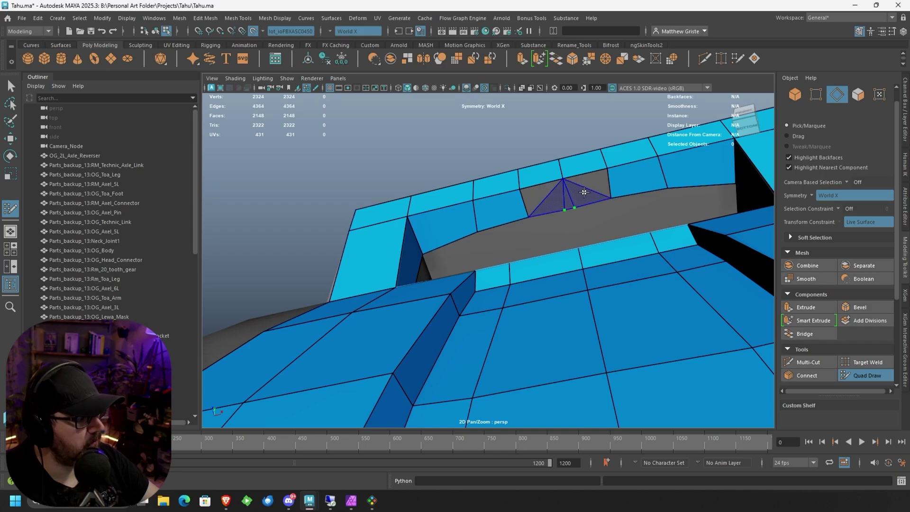
pyautogui.keyDown('shift'); pyautogui.click(600, 189); pyautogui.keyUp('shift')
pyautogui.scroll(-5, 599, 189)
pyautogui.moveTo(600, 188)
pyautogui.keyDown('alt'); pyautogui.mouseDown()
pyautogui.moveTo(609, 307)
pyautogui.moveTo(544, 234)
pyautogui.moveTo(558, 280)
pyautogui.moveTo(571, 276)
pyautogui.mouseUp(); pyautogui.keyUp('alt')
pyautogui.scroll(-3, 609, 307)
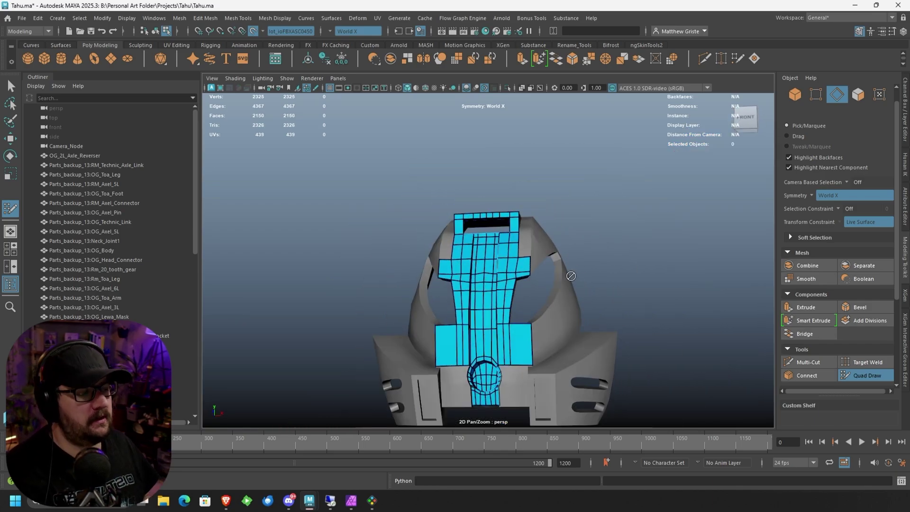